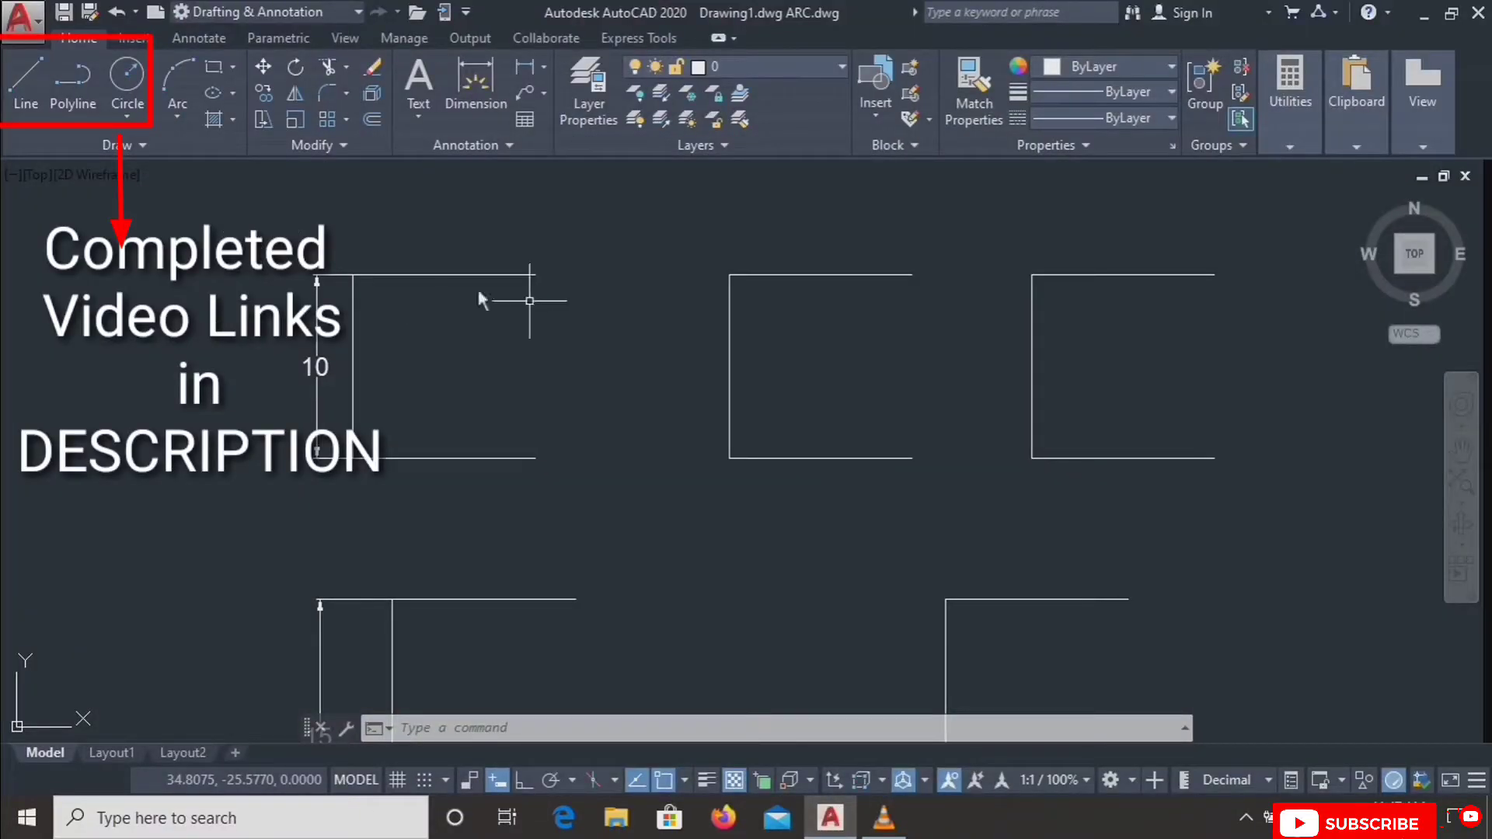
Look over the available arc construction methods and the rows of open three-sided profiles in the drawing.
{"action": "left_click", "coordinate": [176, 118]}
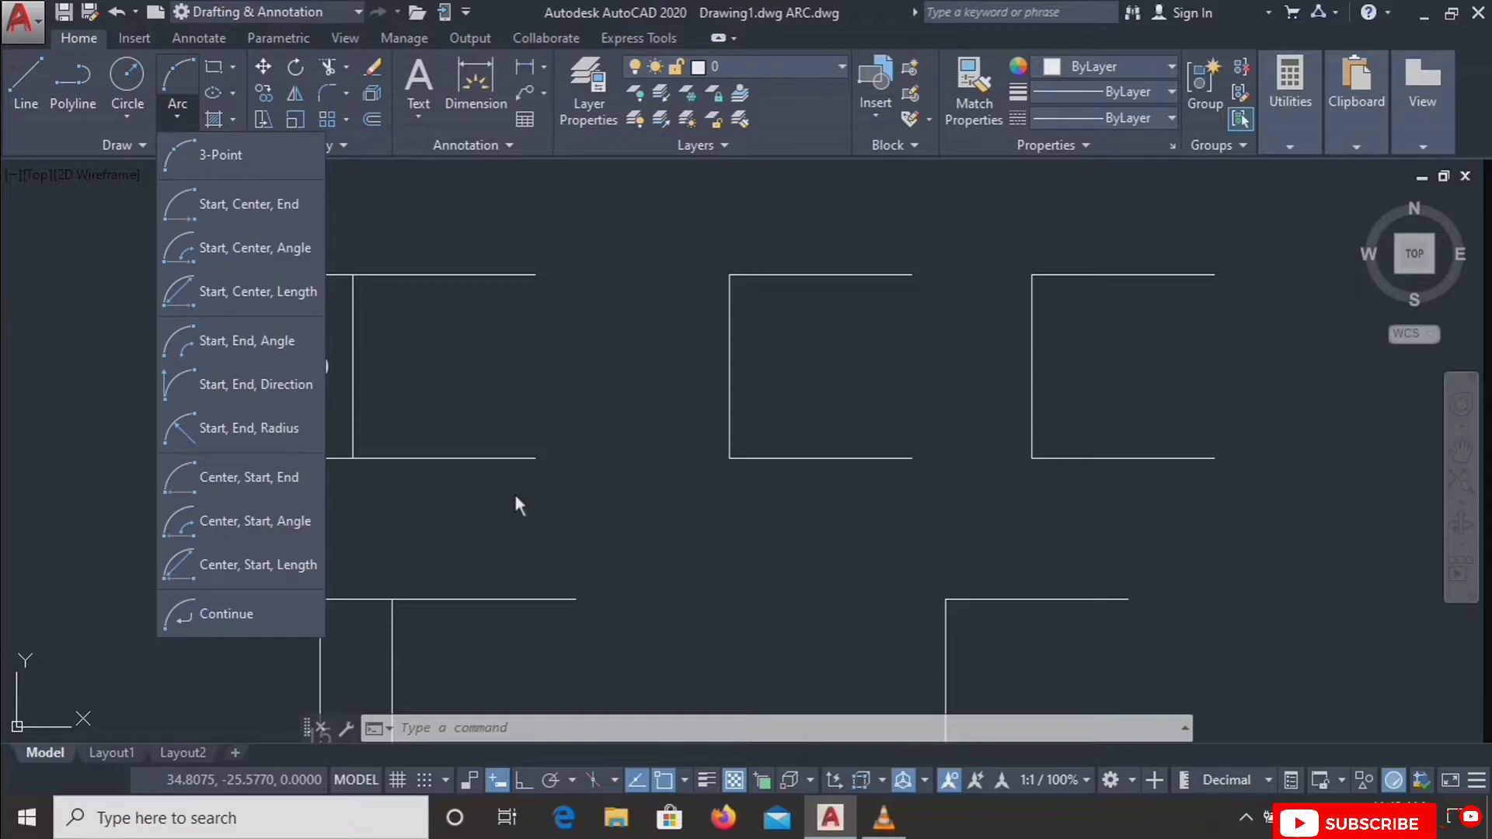
{"action": "left_click", "coordinate": [610, 573]}
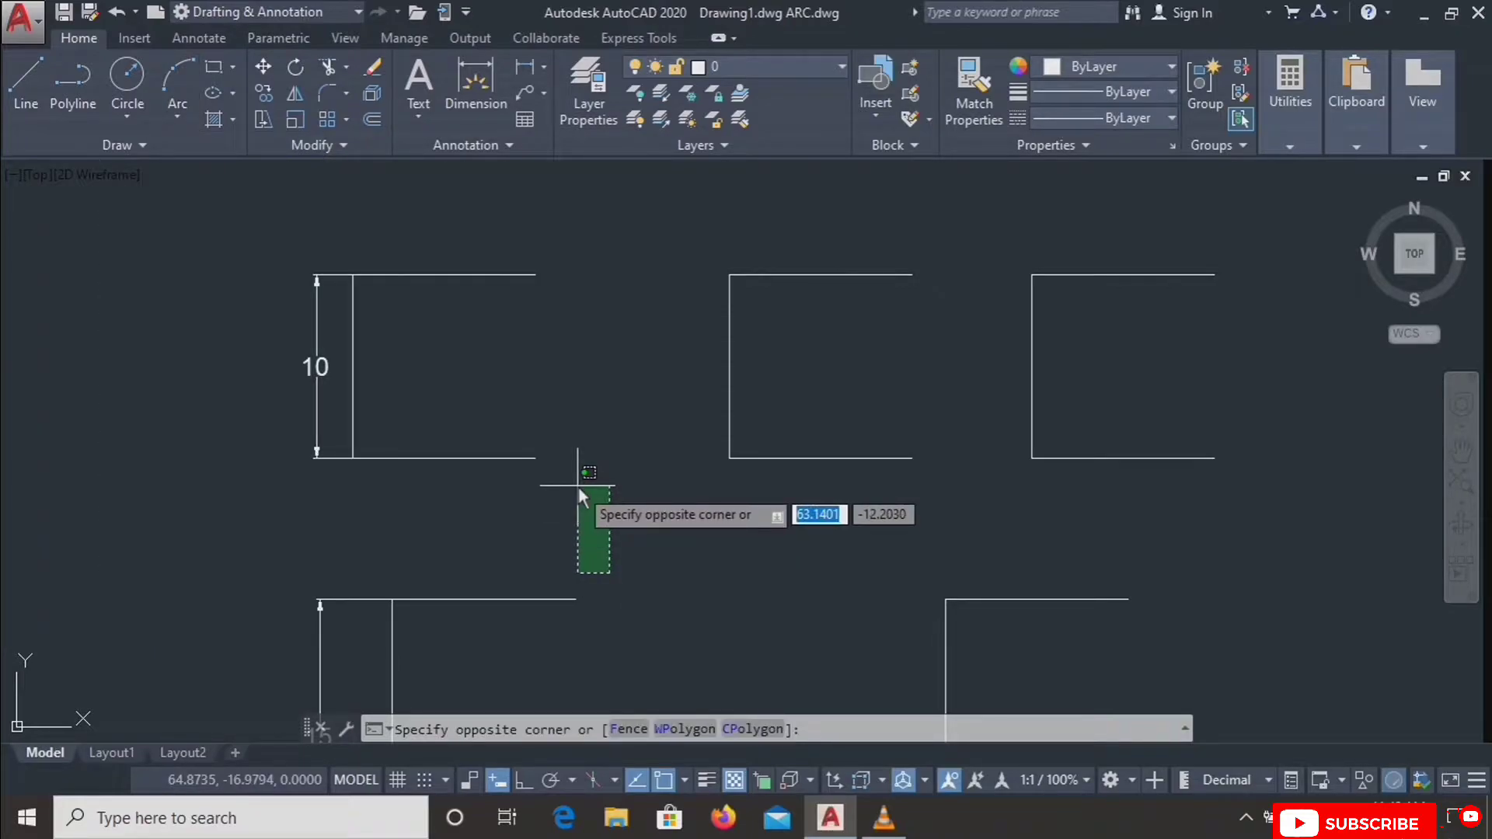
{"action": "key", "text": "Escape"}
{"action": "scroll", "coordinate": [592, 457], "scroll_direction": "down", "scroll_amount": 4}
{"action": "mouse_move", "coordinate": [620, 559]}
{"action": "middle_mouse_down"}
{"action": "mouse_move", "coordinate": [662, 436]}
{"action": "mouse_move", "coordinate": [500, 466]}
{"action": "mouse_move", "coordinate": [609, 389]}
{"action": "mouse_move", "coordinate": [644, 415]}
{"action": "middle_mouse_up"}
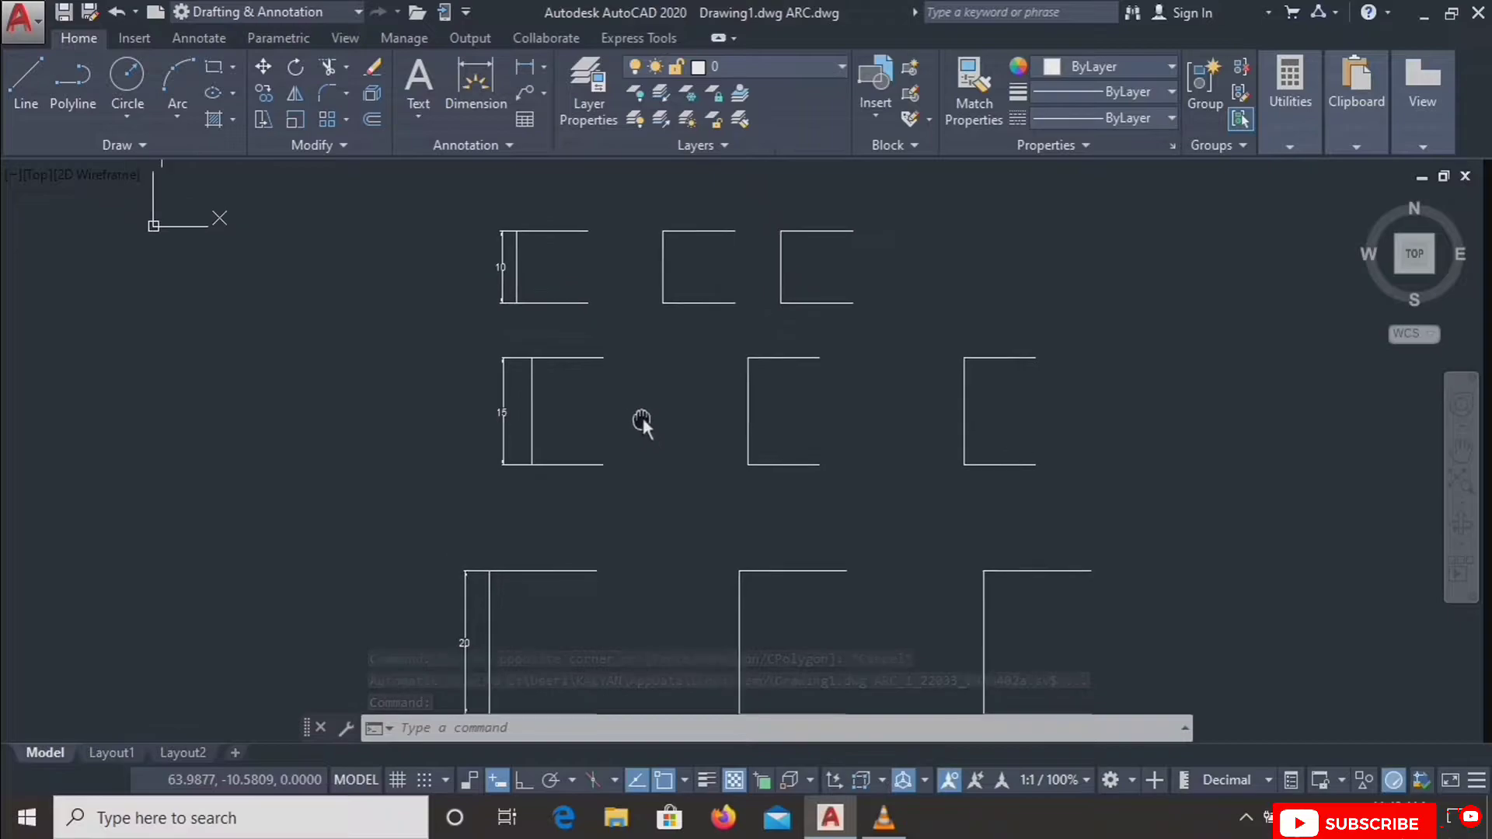
{"action": "scroll", "coordinate": [479, 233], "scroll_direction": "up", "scroll_amount": 4}
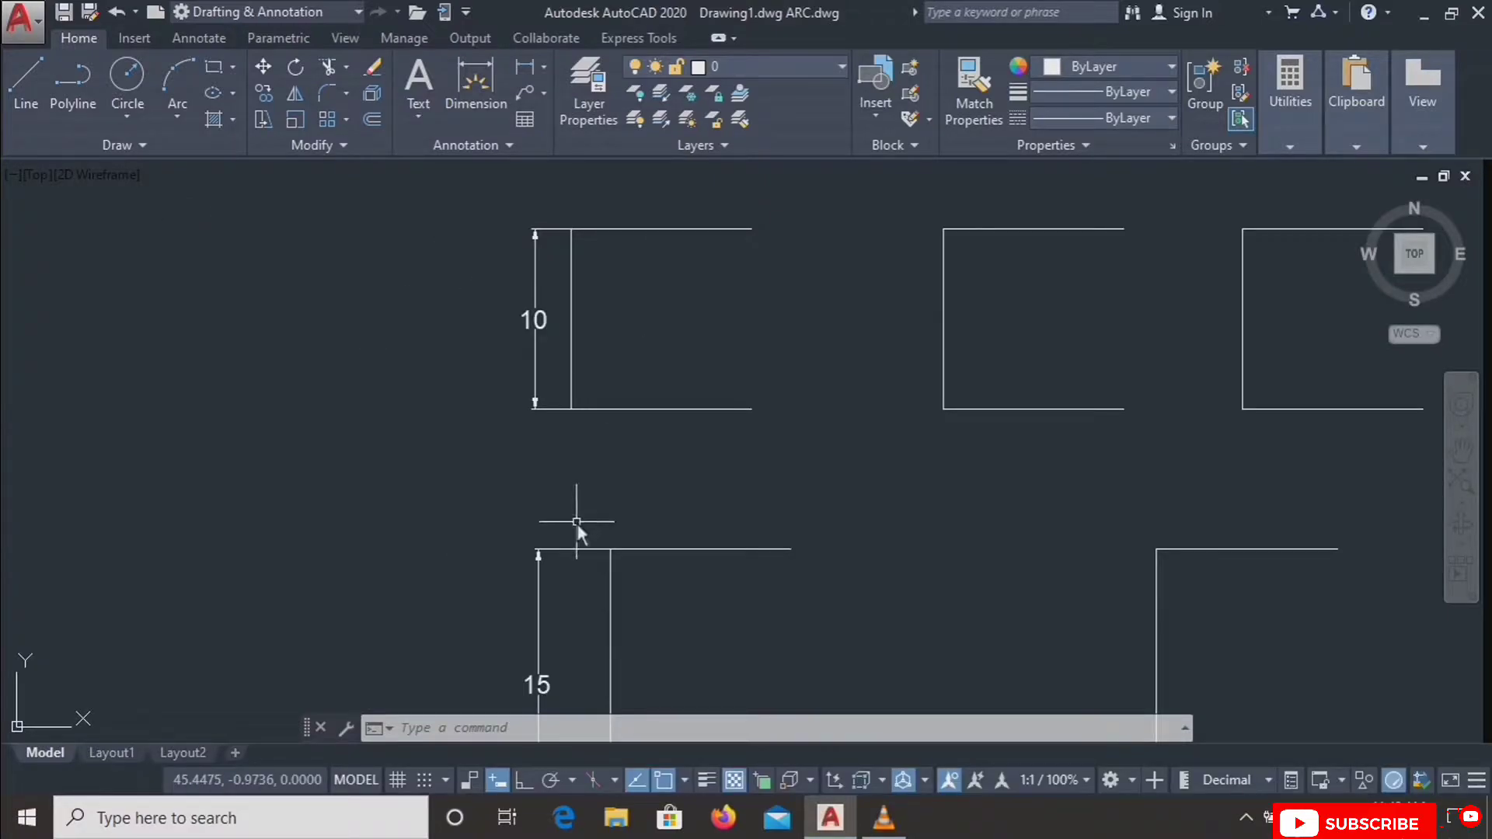
{"action": "middle_click_drag", "start_coordinate": [577, 524], "coordinate": [653, 282]}
{"action": "middle_click_drag", "start_coordinate": [599, 593], "coordinate": [656, 306]}
{"action": "mouse_move", "coordinate": [561, 707]}
{"action": "middle_mouse_down"}
{"action": "mouse_move", "coordinate": [616, 592]}
{"action": "mouse_move", "coordinate": [622, 516]}
{"action": "middle_mouse_up"}
{"action": "scroll", "coordinate": [716, 470], "scroll_direction": "down", "scroll_amount": 2}
{"action": "scroll", "coordinate": [717, 471], "scroll_direction": "down", "scroll_amount": 2}
{"action": "mouse_move", "coordinate": [891, 407]}
{"action": "middle_mouse_down"}
{"action": "mouse_move", "coordinate": [713, 529]}
{"action": "mouse_move", "coordinate": [660, 601]}
{"action": "middle_mouse_up"}
{"action": "scroll", "coordinate": [603, 431], "scroll_direction": "up", "scroll_amount": 8}
{"action": "scroll", "coordinate": [605, 432], "scroll_direction": "down", "scroll_amount": 3}
{"action": "mouse_move", "coordinate": [604, 433]}
{"action": "middle_mouse_down"}
{"action": "mouse_move", "coordinate": [768, 397]}
{"action": "mouse_move", "coordinate": [236, 350]}
{"action": "mouse_move", "coordinate": [596, 393]}
{"action": "mouse_move", "coordinate": [576, 420]}
{"action": "mouse_move", "coordinate": [715, 469]}
{"action": "mouse_move", "coordinate": [699, 516]}
{"action": "mouse_move", "coordinate": [622, 542]}
{"action": "middle_mouse_up"}
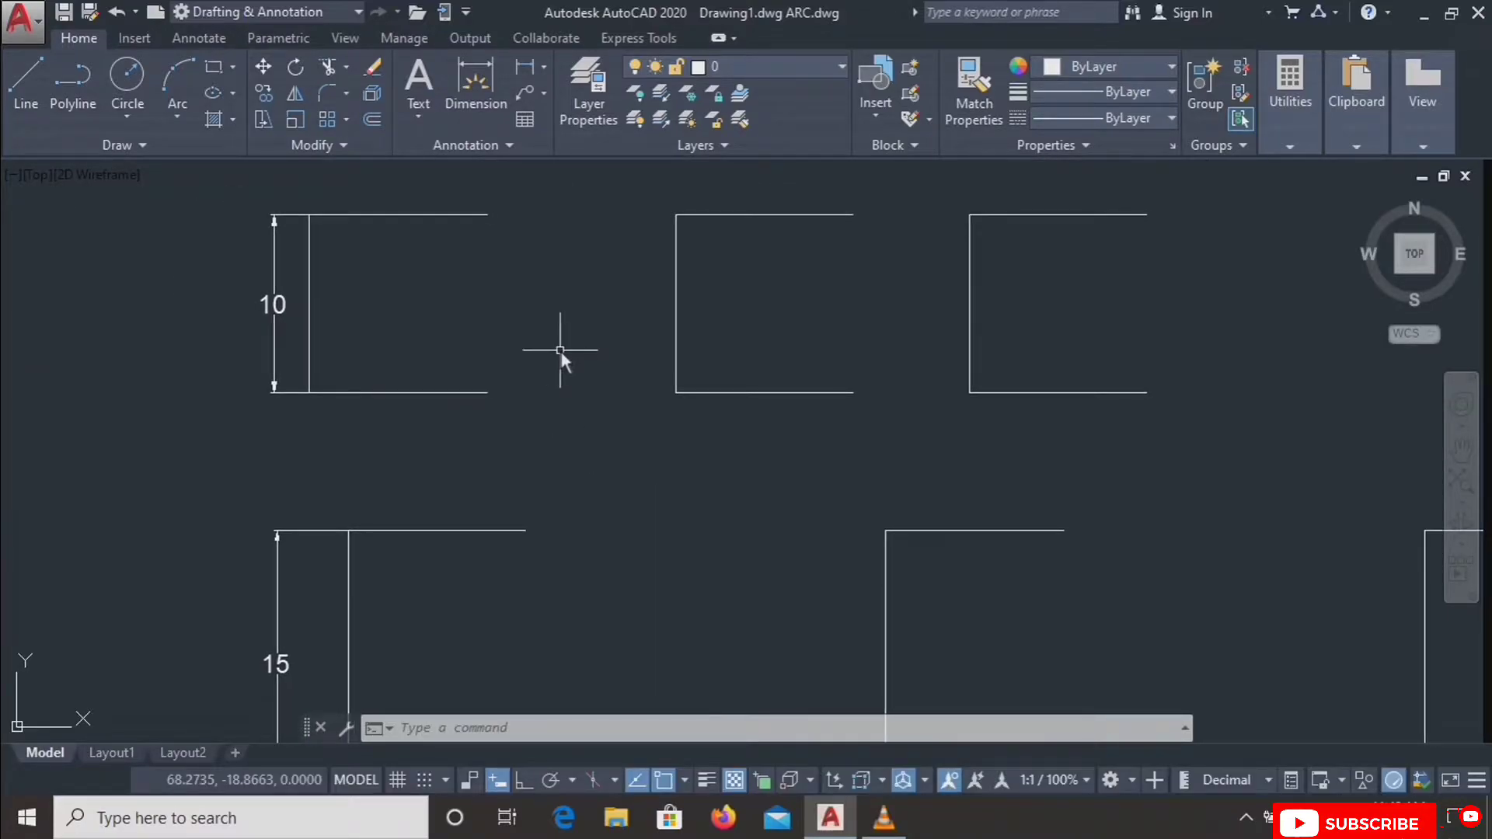
{"action": "scroll", "coordinate": [561, 352], "scroll_direction": "down", "scroll_amount": 2}
{"action": "middle_click_drag", "start_coordinate": [560, 354], "coordinate": [590, 491]}
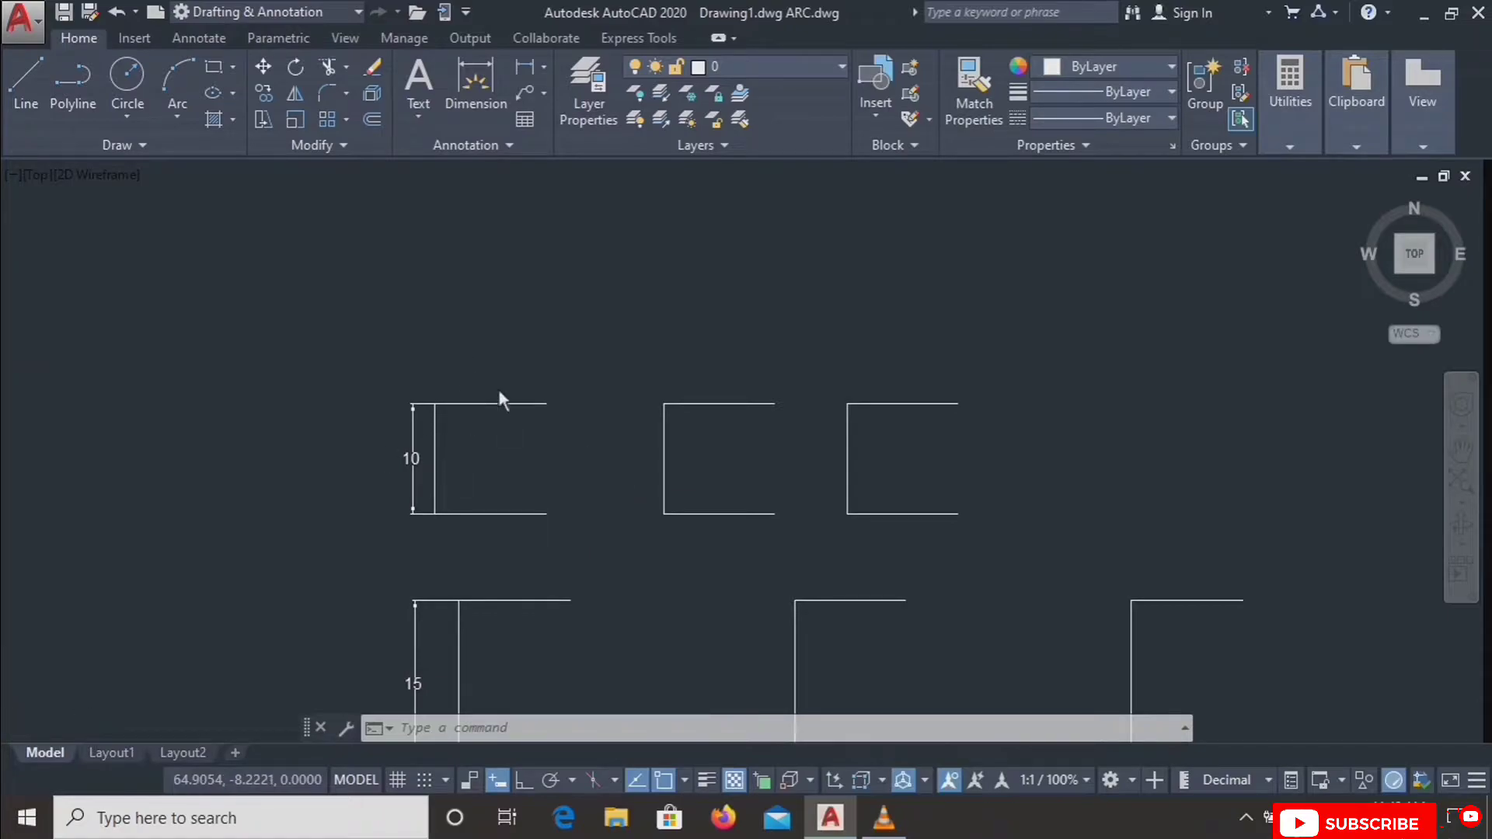
Draw a three-point arc on the 10-unit dimensioned profile from the upper line's open end through the vertical side's midpoint to the lower line's open end.
{"action": "scroll", "coordinate": [499, 393], "scroll_direction": "up", "scroll_amount": 2}
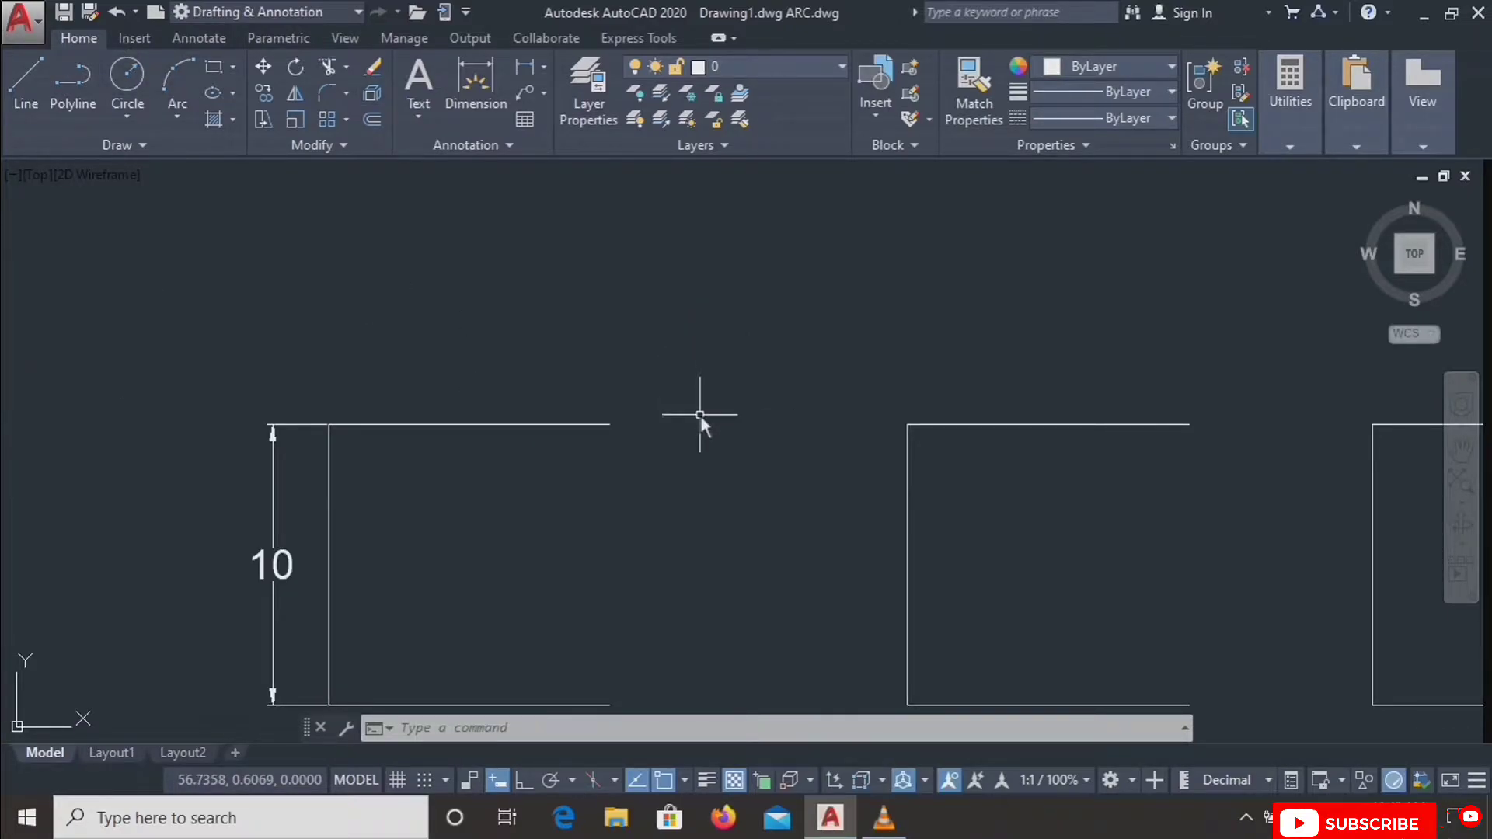
{"action": "type", "text": "a"}
{"action": "key", "text": "Return"}
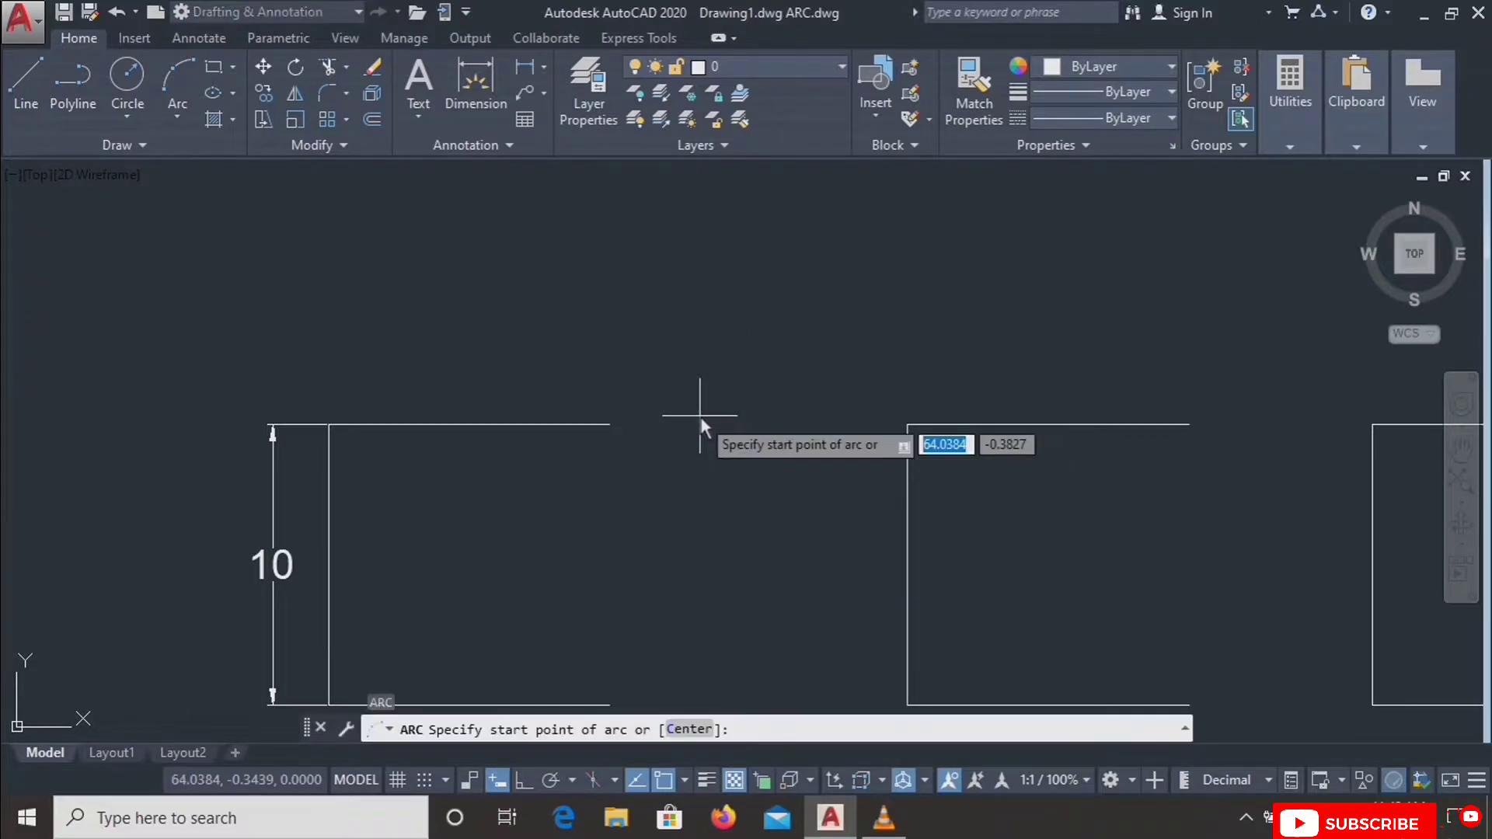
{"action": "middle_click_drag", "start_coordinate": [656, 517], "coordinate": [681, 412]}
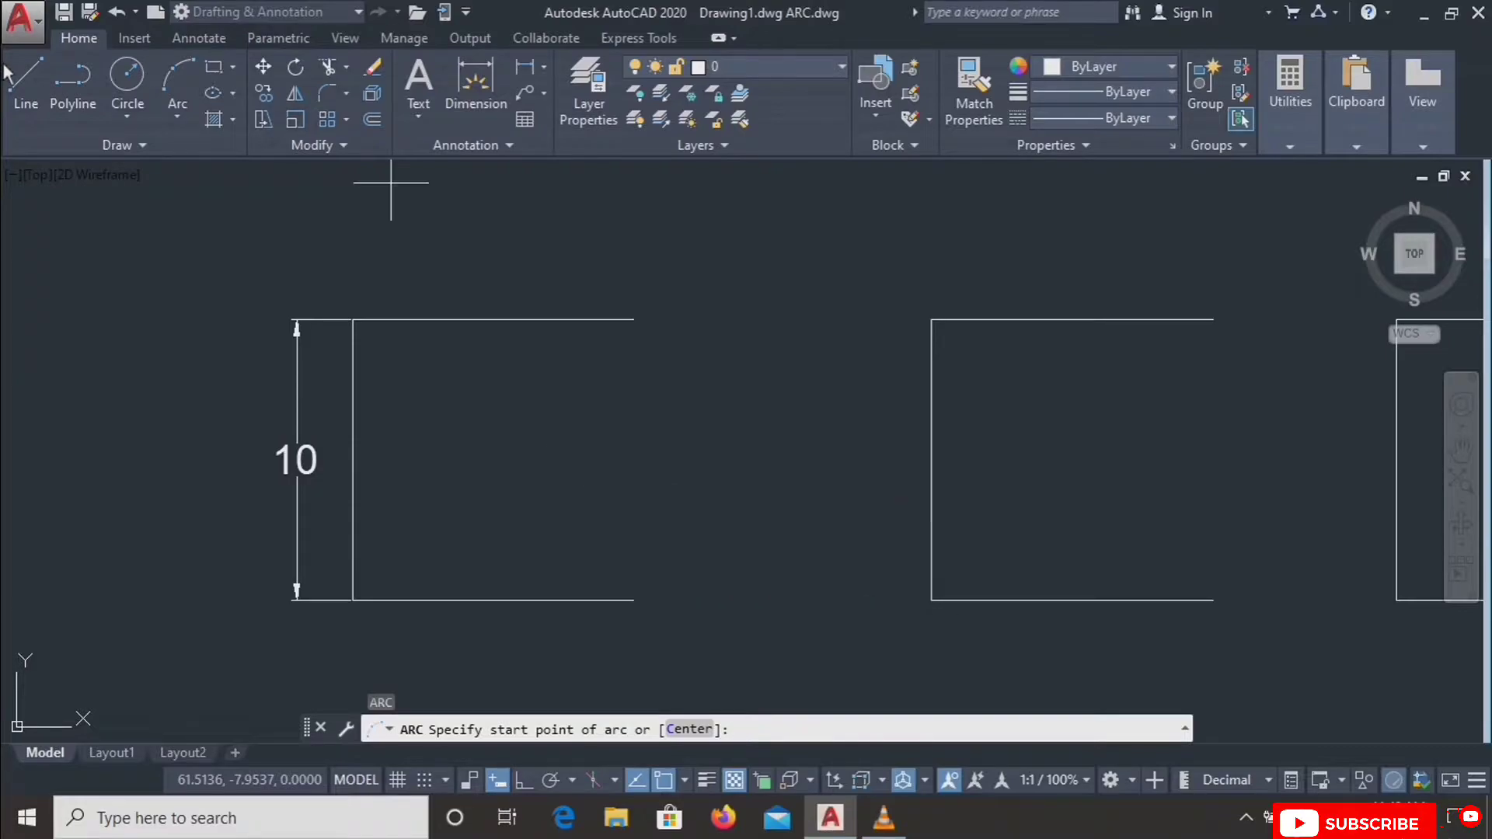
{"action": "left_click", "coordinate": [178, 118]}
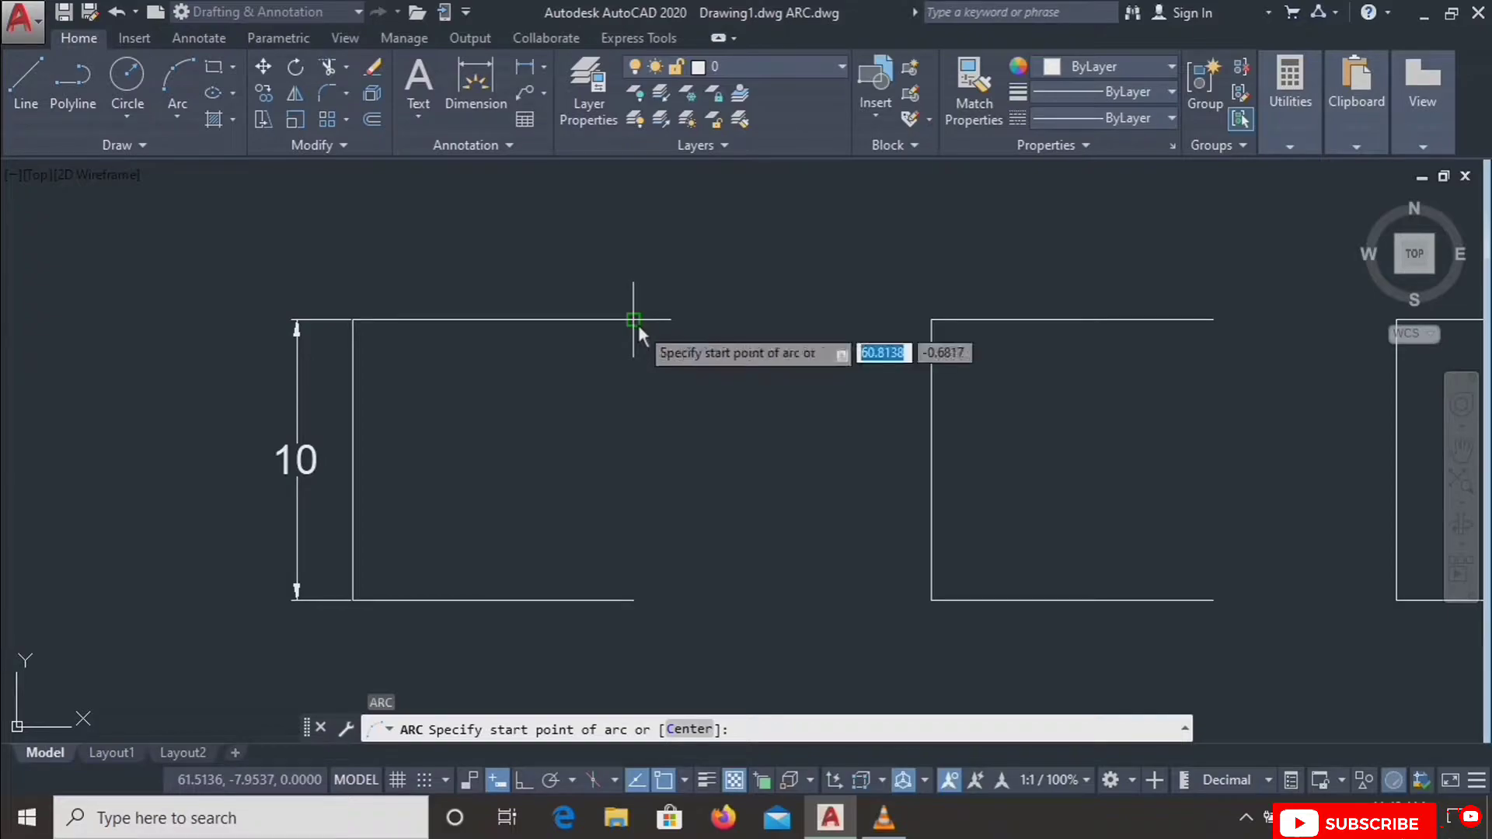
{"action": "left_click", "coordinate": [638, 324]}
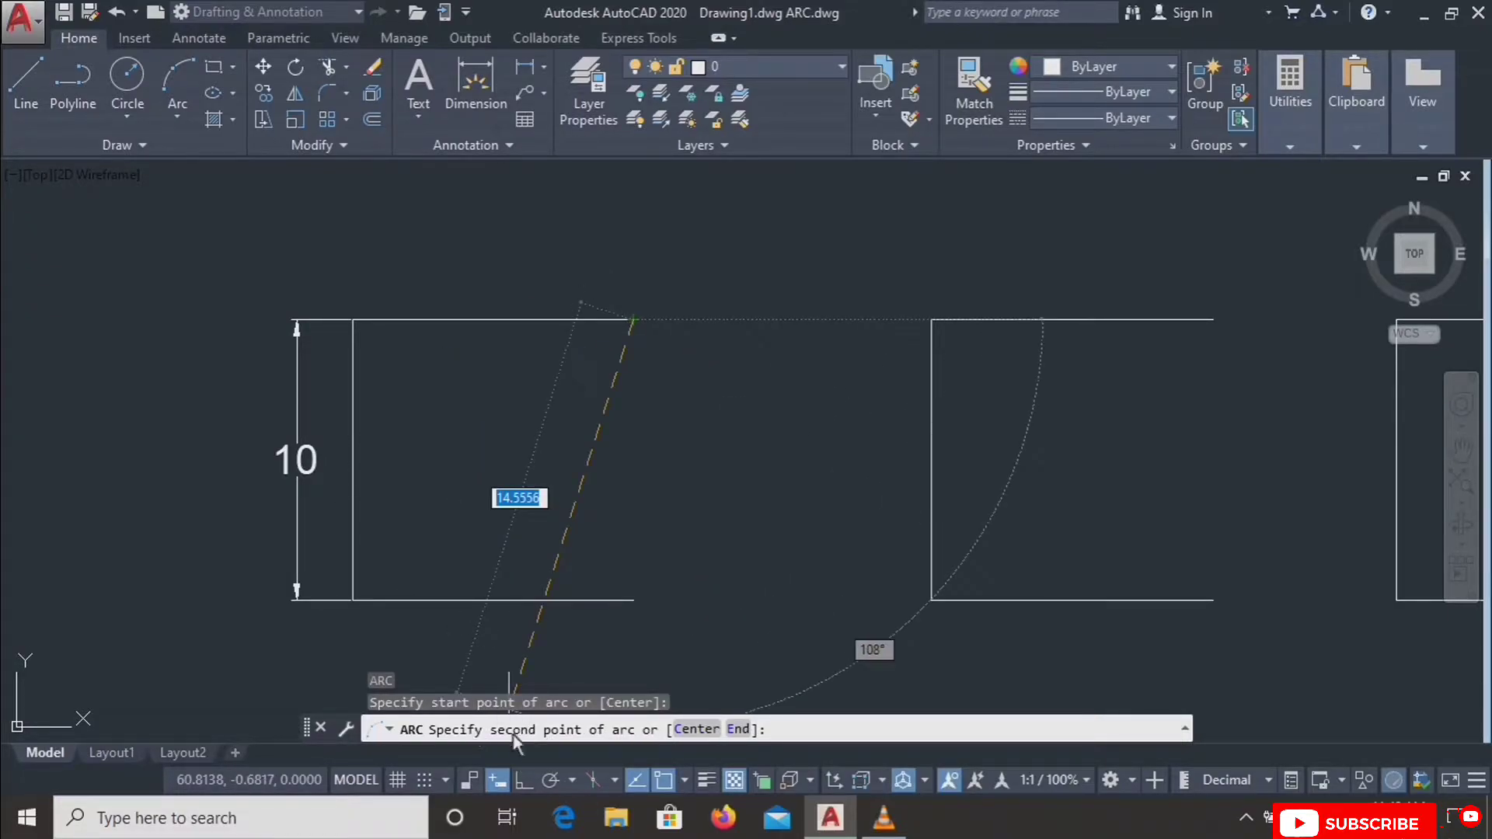
{"action": "left_click", "coordinate": [353, 460]}
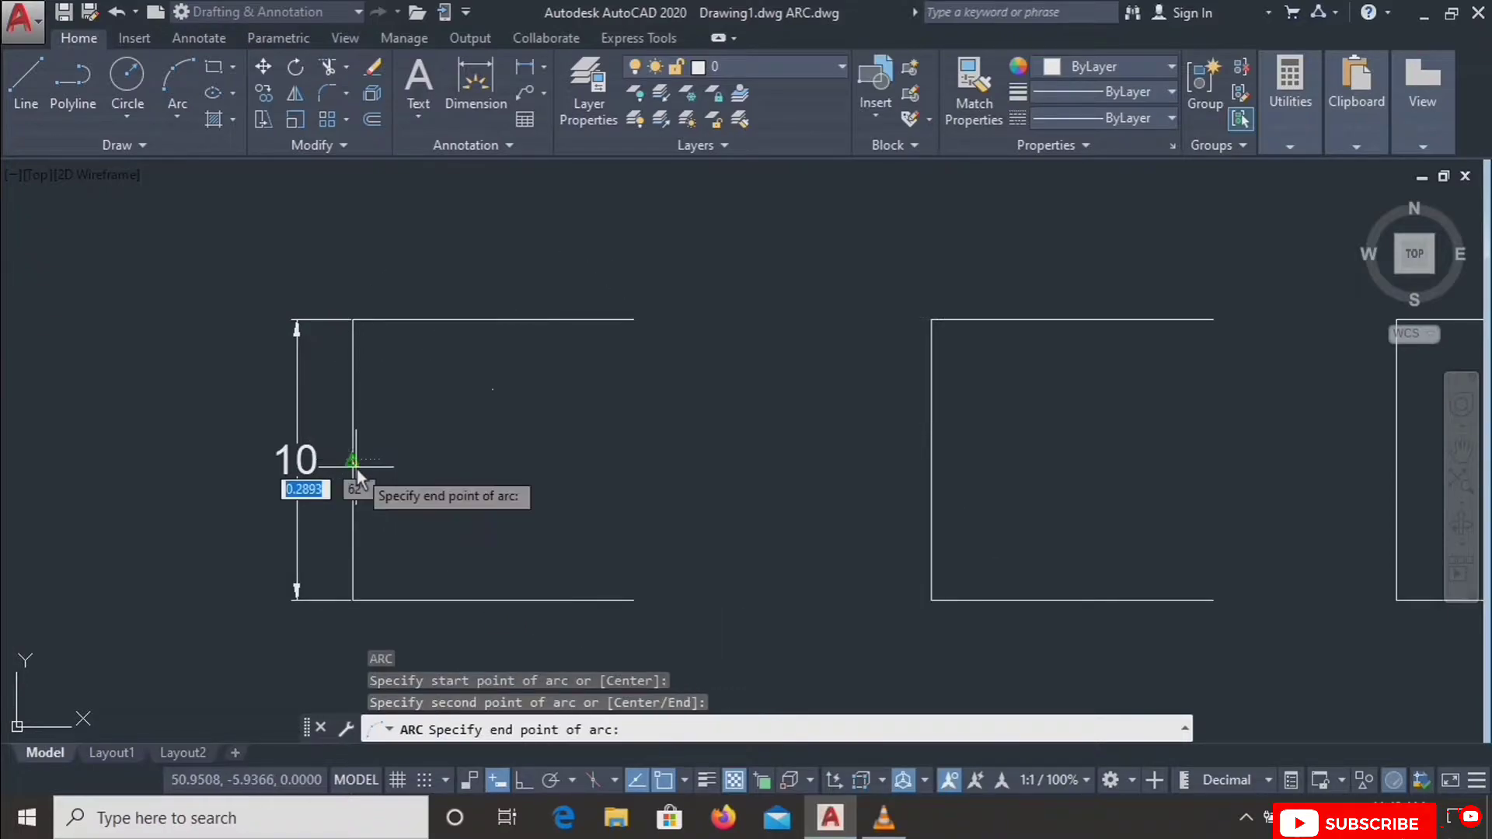
{"action": "left_click", "coordinate": [633, 600]}
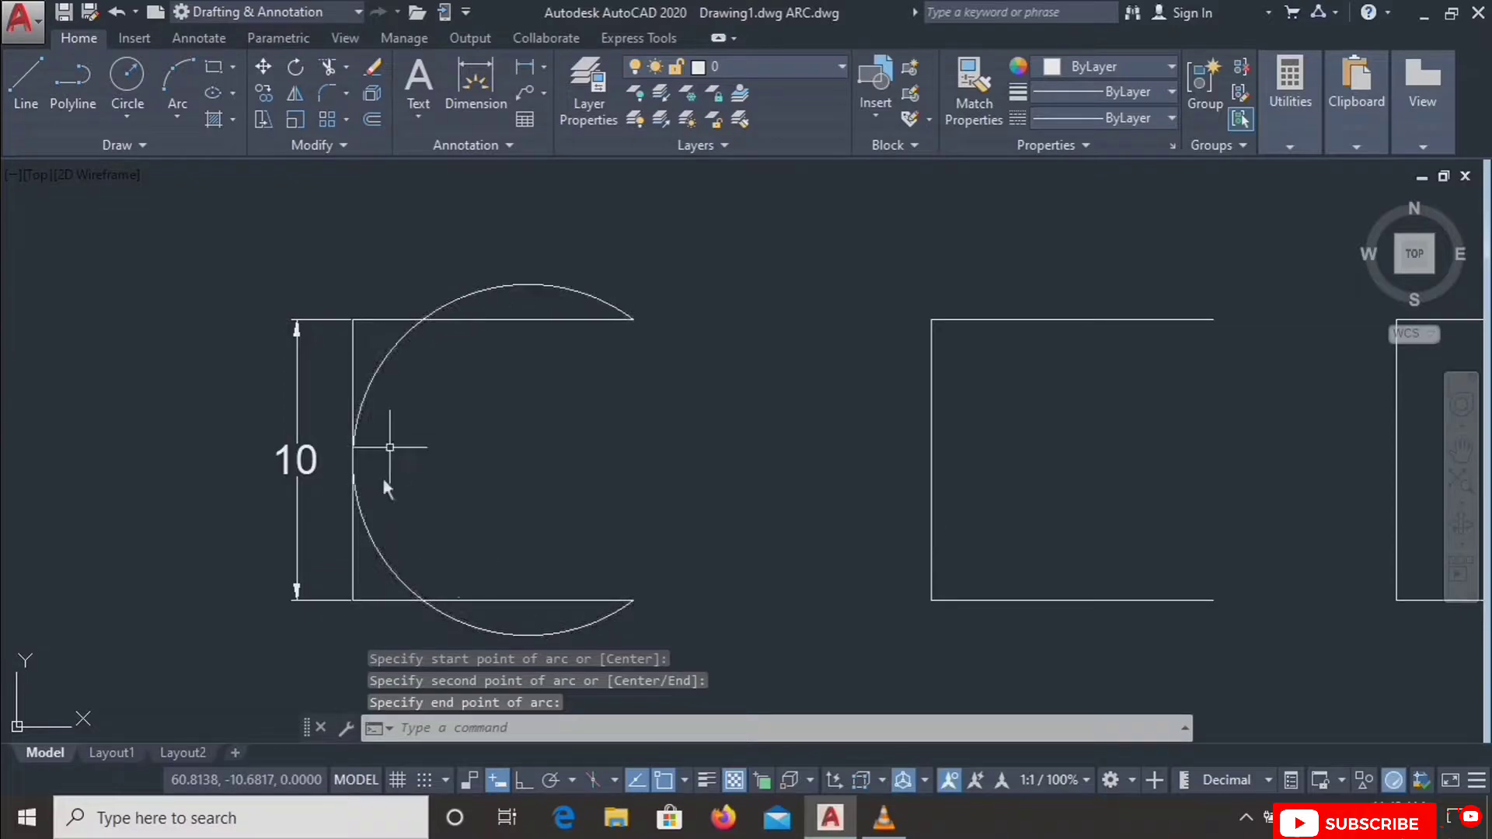
Draw a second three-point arc from the upper line's midpoint through the vertical side's midpoint to the lower line's midpoint of the same profile.
{"action": "scroll", "coordinate": [476, 432], "scroll_direction": "down", "scroll_amount": 1}
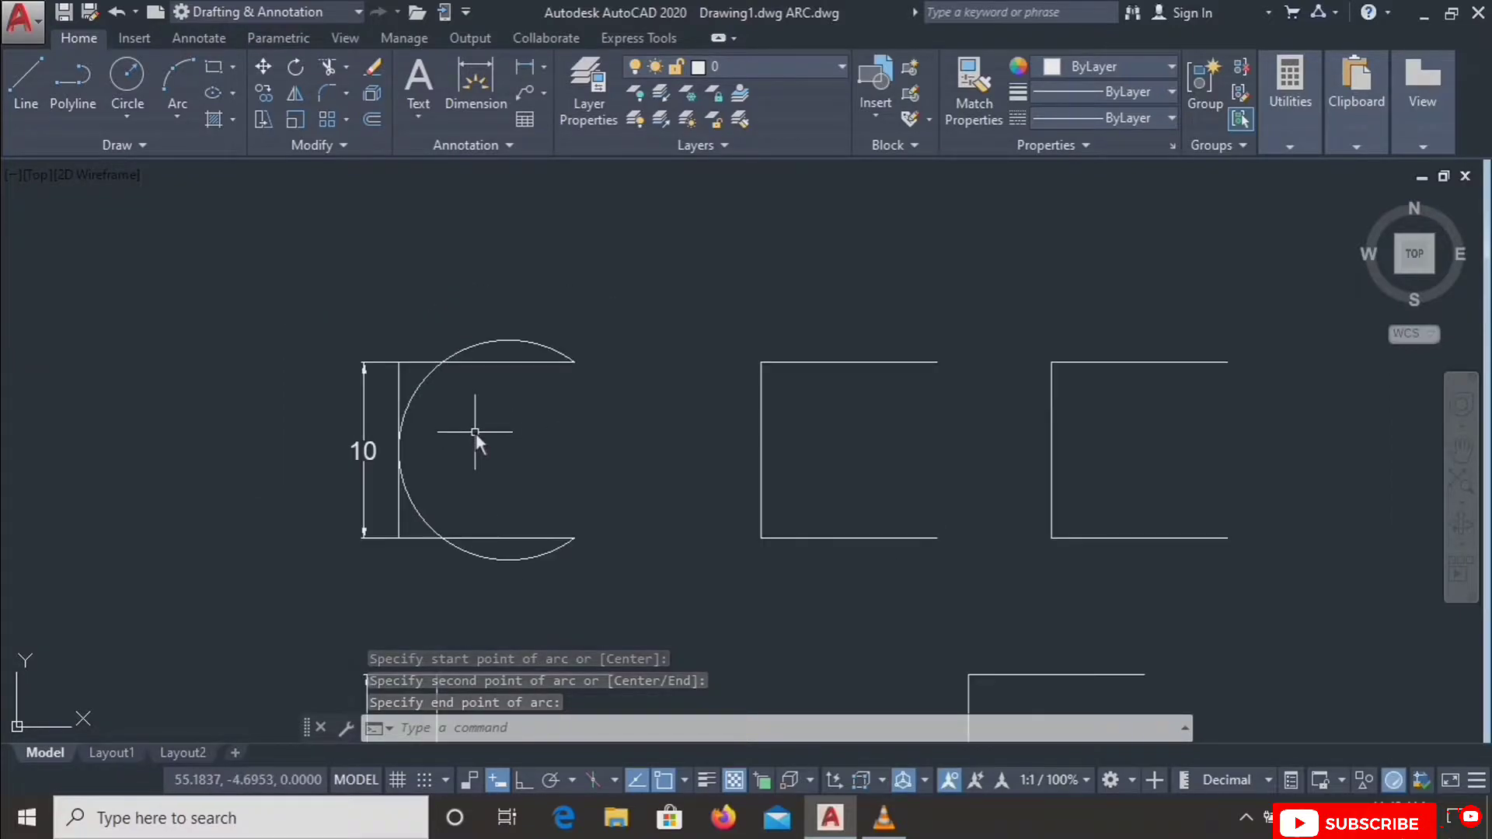
{"action": "middle_click_drag", "start_coordinate": [473, 432], "coordinate": [474, 402]}
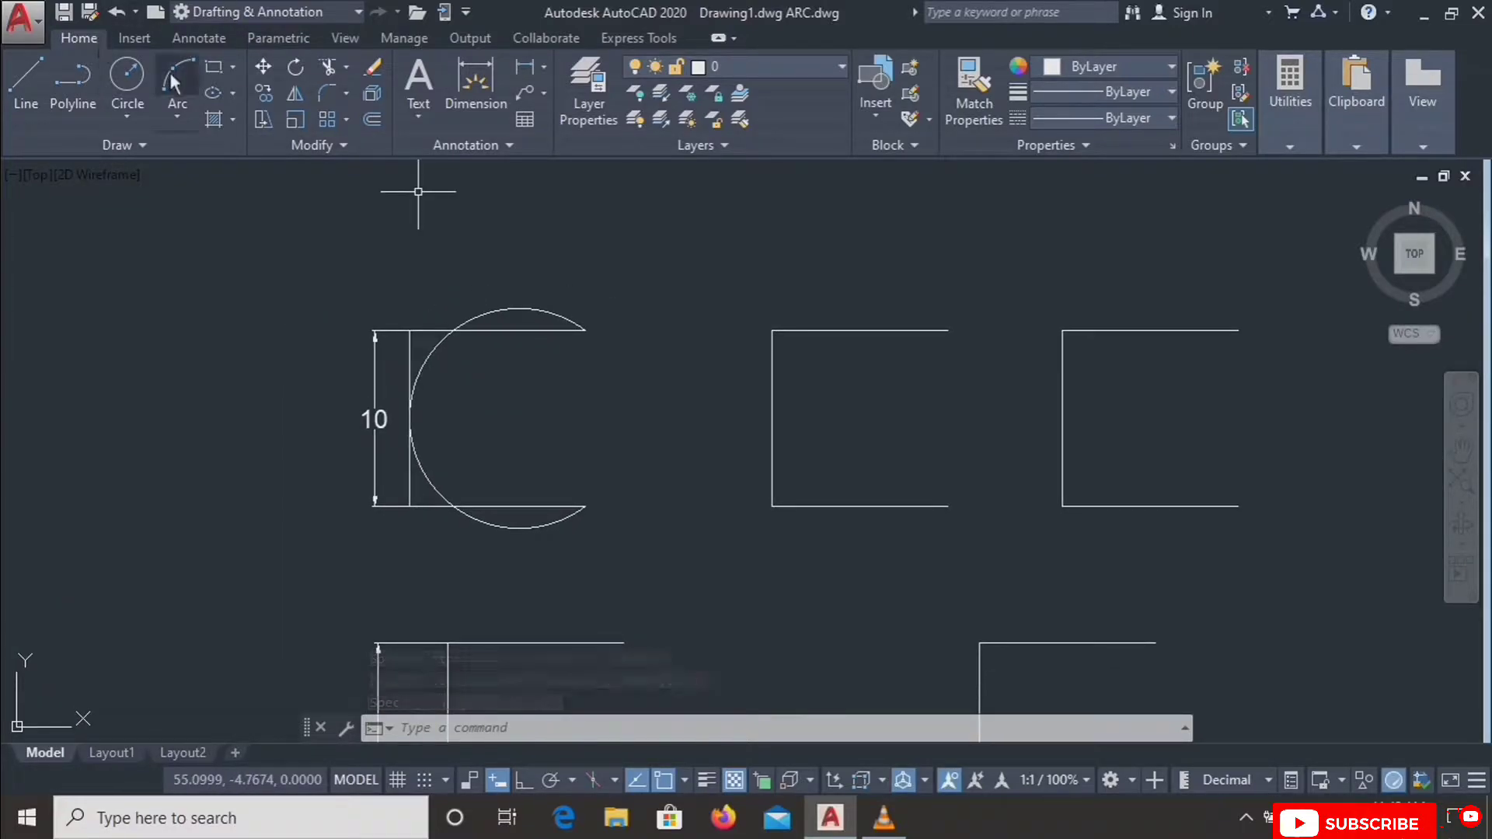
{"action": "key", "text": "Return"}
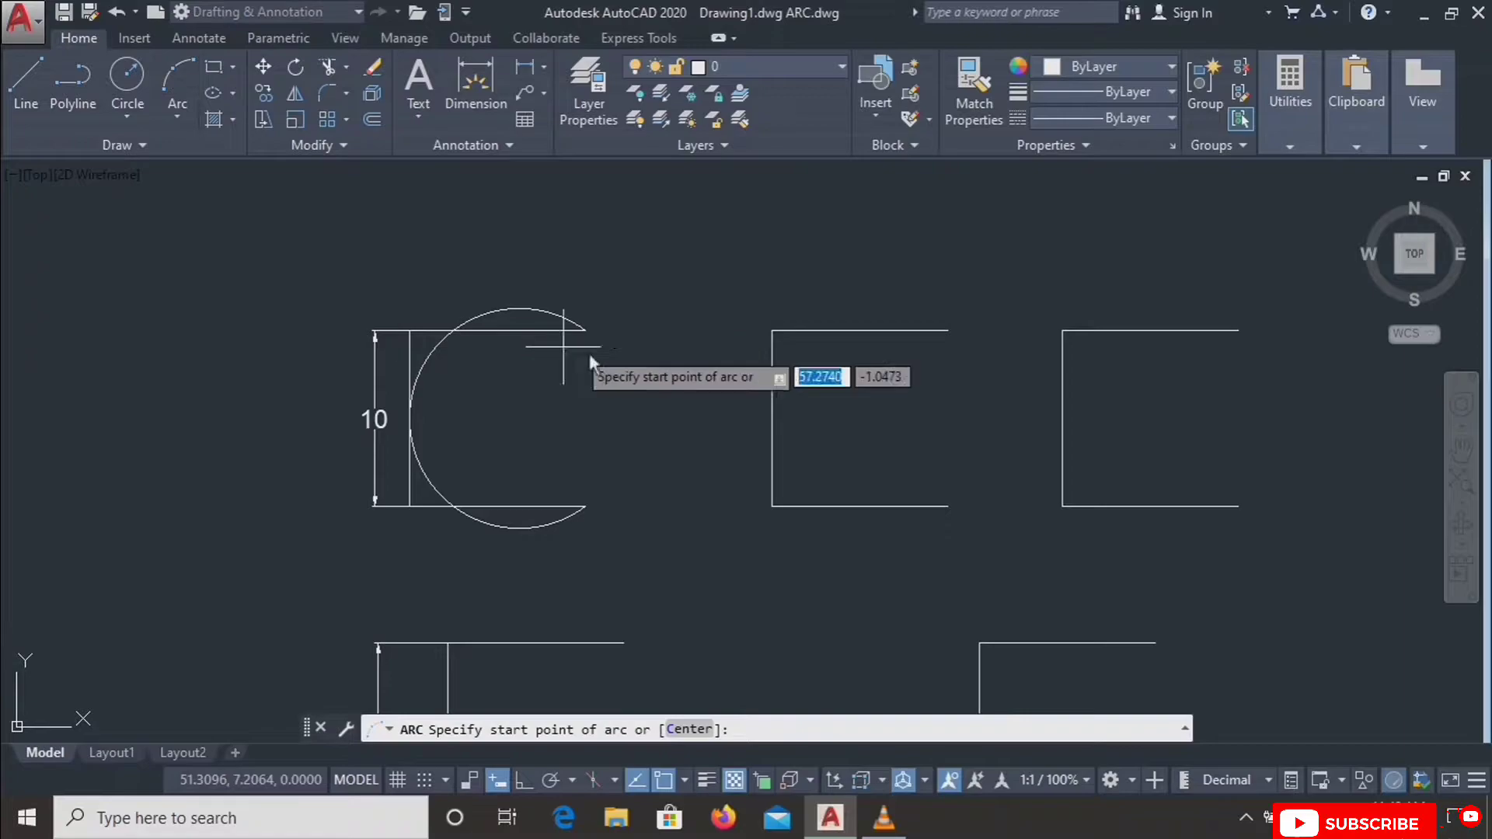
{"action": "left_click", "coordinate": [496, 332]}
{"action": "left_click", "coordinate": [409, 420]}
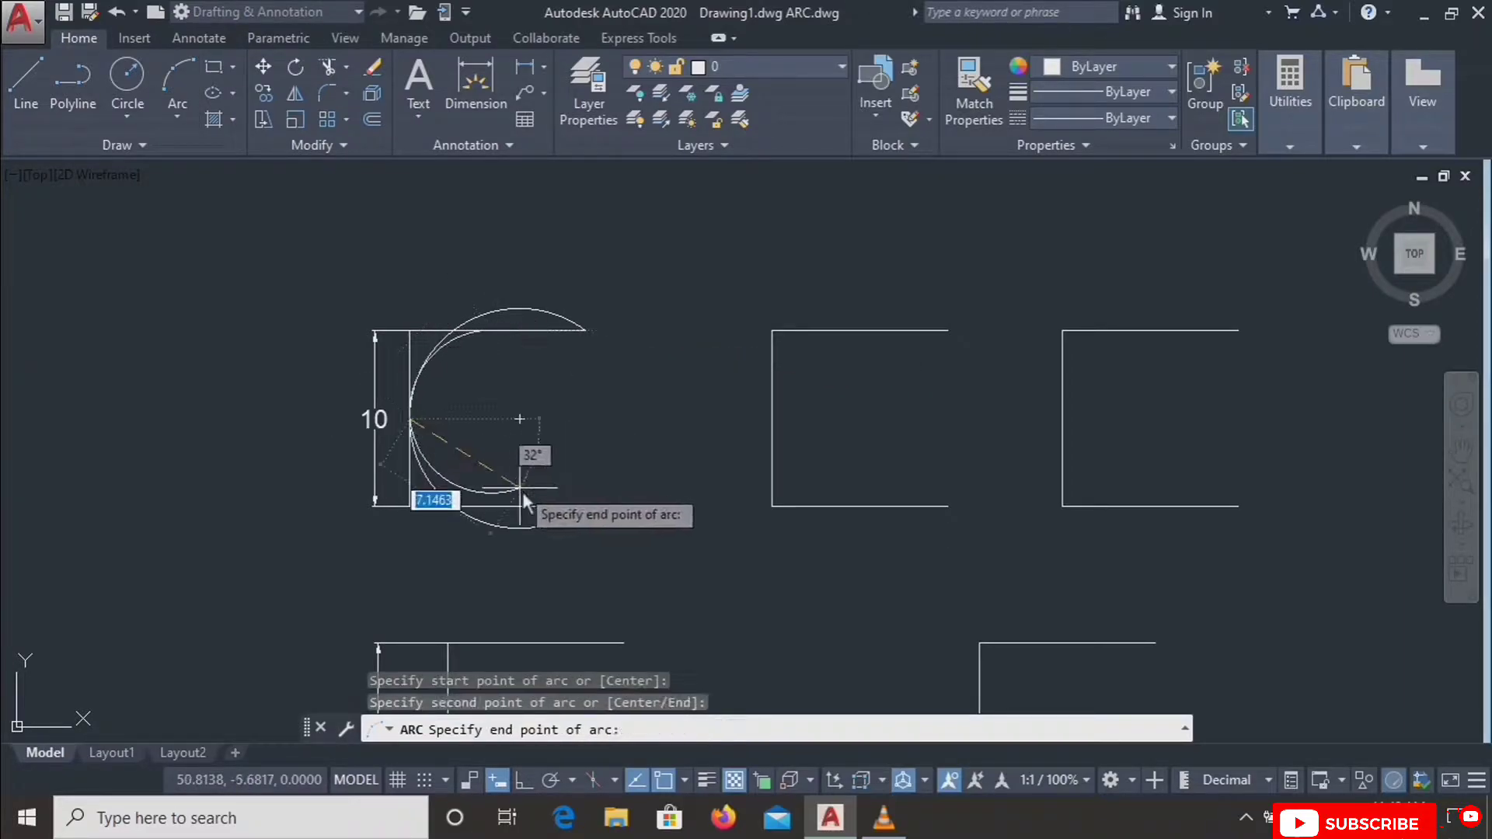
{"action": "left_click", "coordinate": [497, 507]}
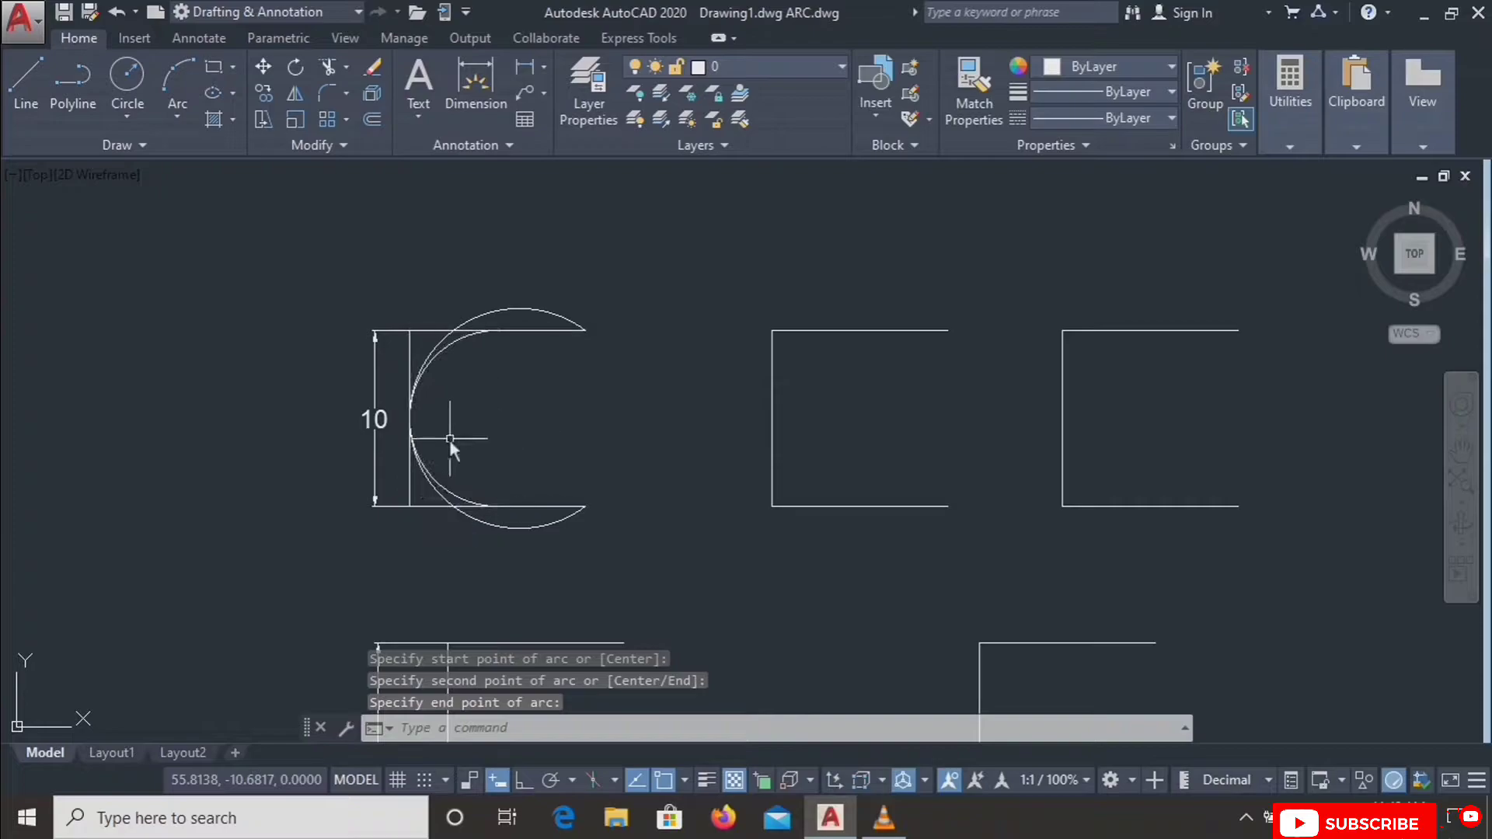
Delete both three-point arcs from the first profile.
{"action": "scroll", "coordinate": [408, 422], "scroll_direction": "up", "scroll_amount": 6}
{"action": "scroll", "coordinate": [410, 412], "scroll_direction": "down", "scroll_amount": 5}
{"action": "left_click", "coordinate": [469, 333]}
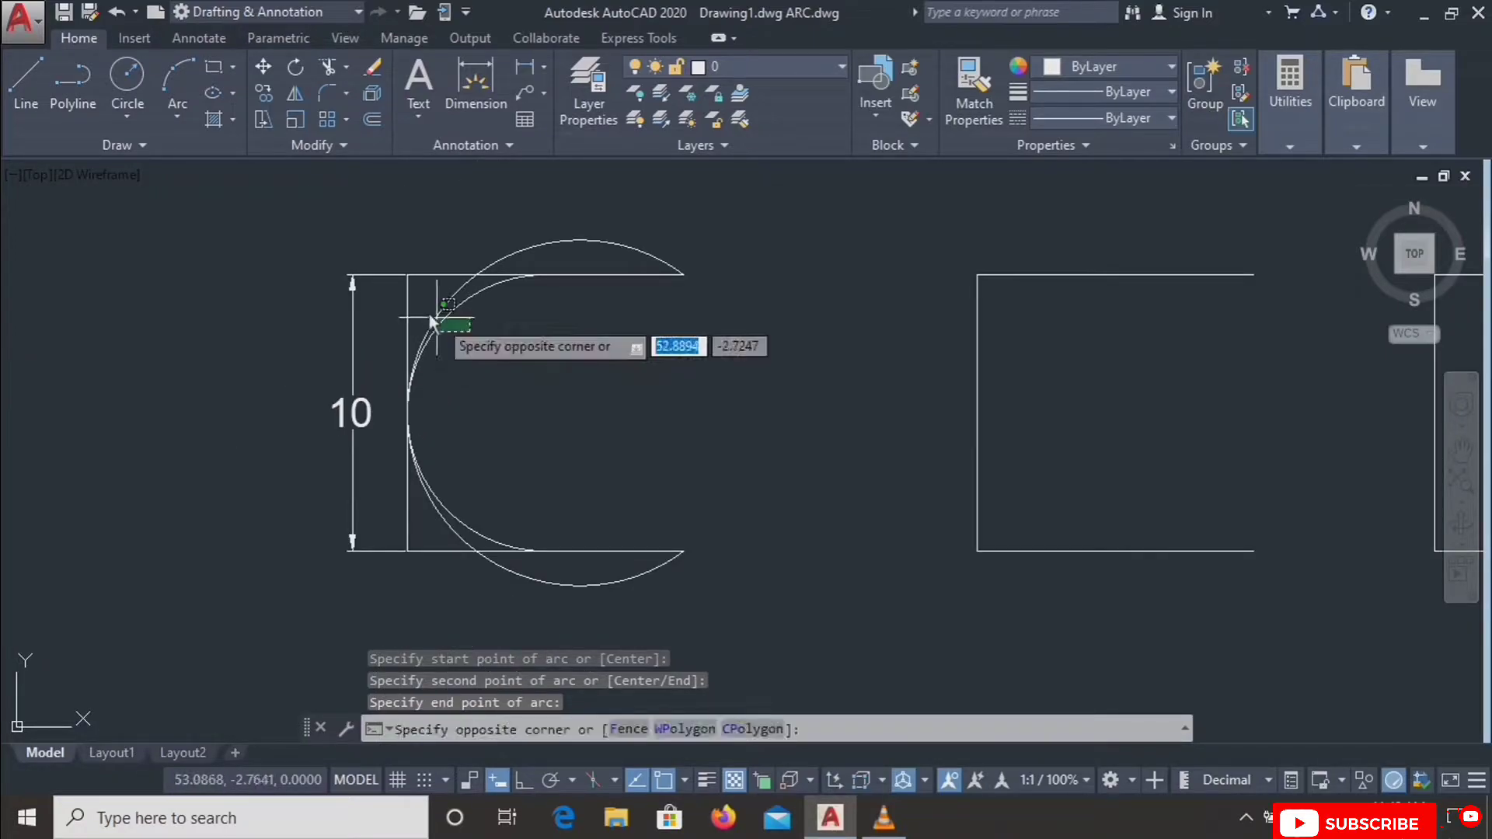
{"action": "left_click", "coordinate": [421, 309]}
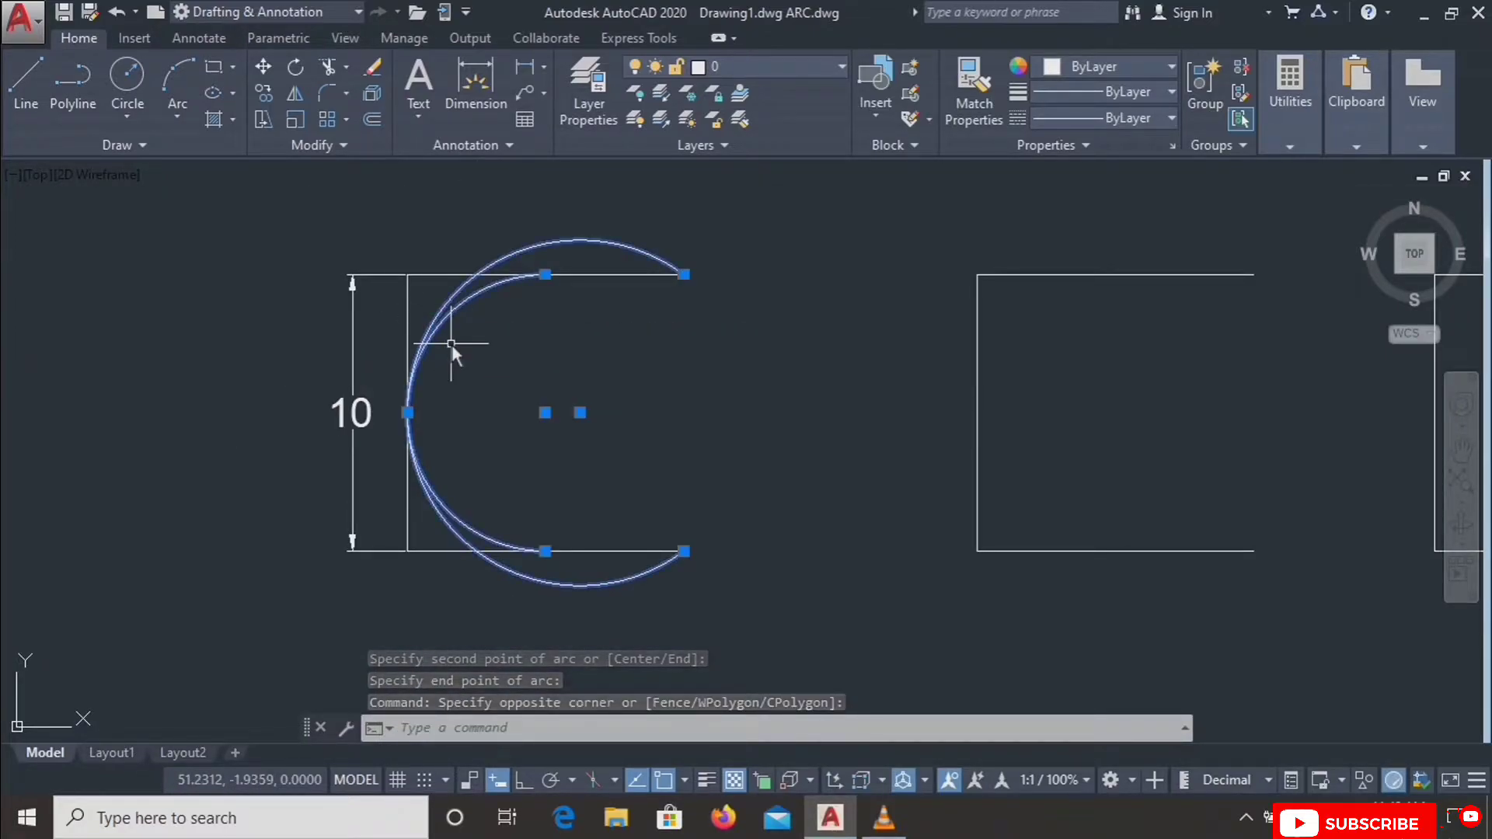
{"action": "key", "text": "Delete"}
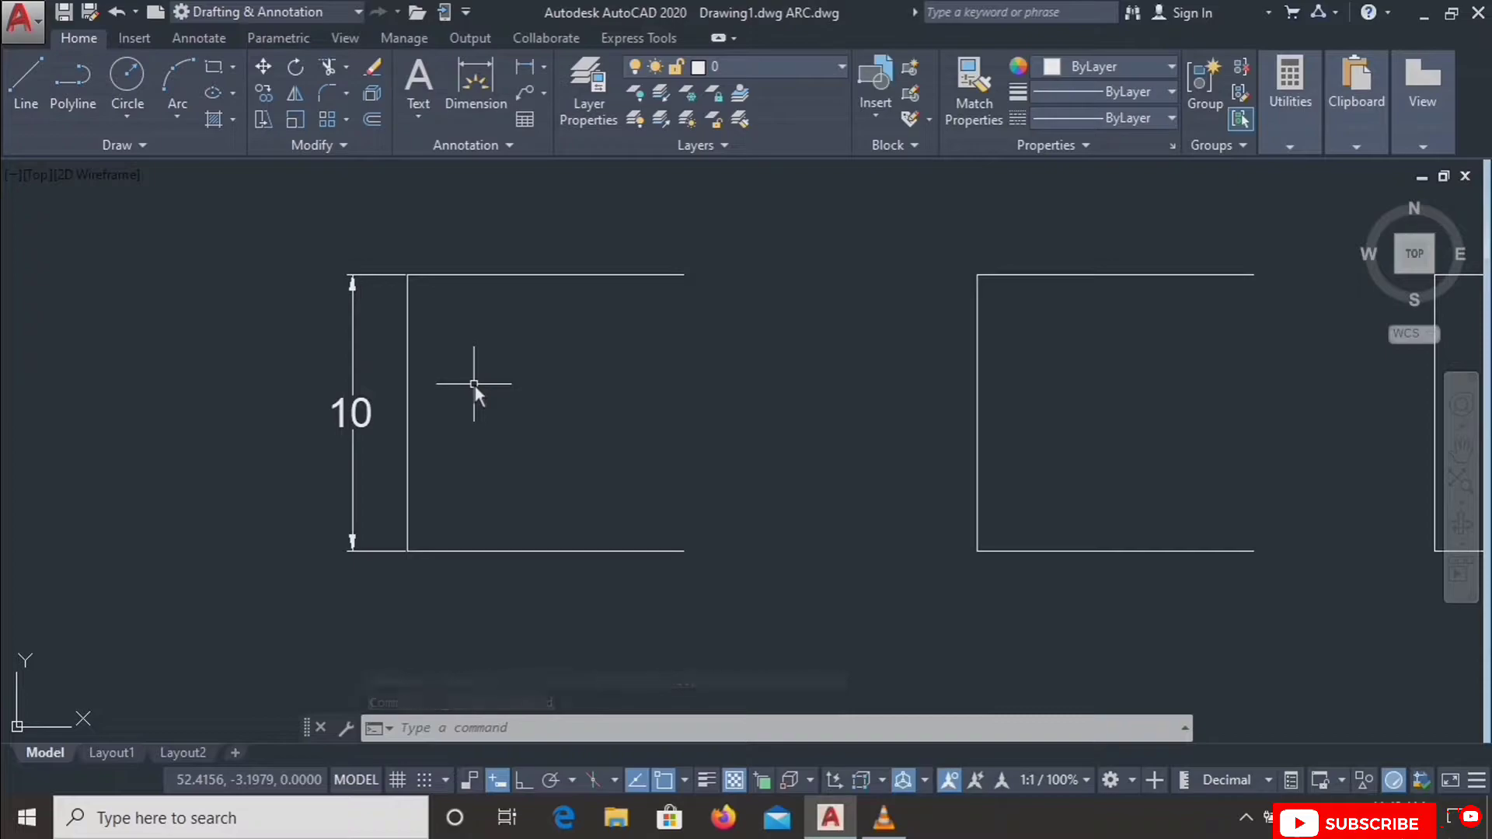
Close the first profile with a Start, Center, End arc from the lower open end to the upper one, centred 5 units above the start using snap tracking.
{"action": "left_click", "coordinate": [176, 118]}
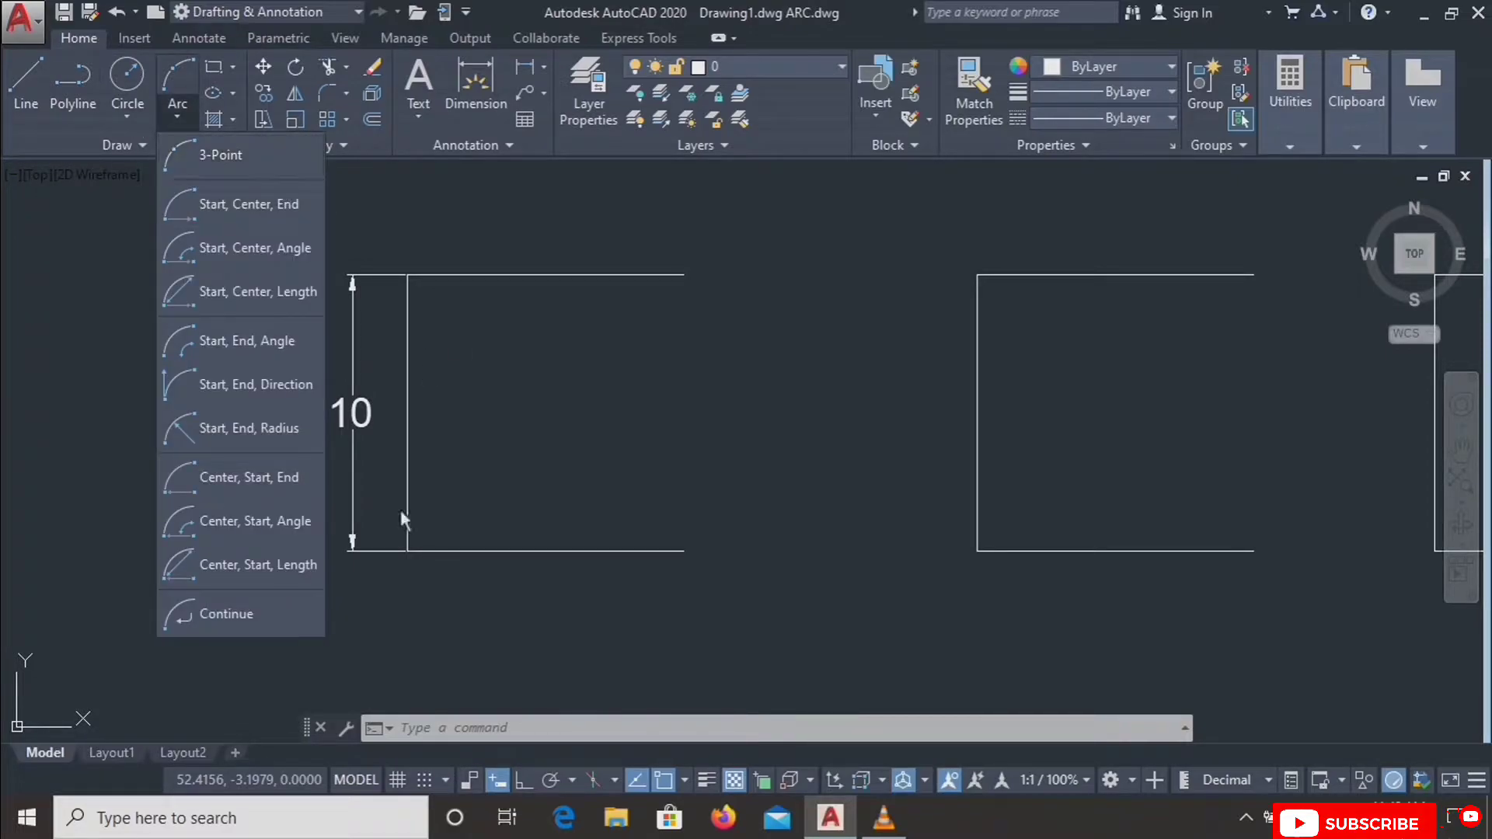
{"action": "left_click", "coordinate": [244, 218]}
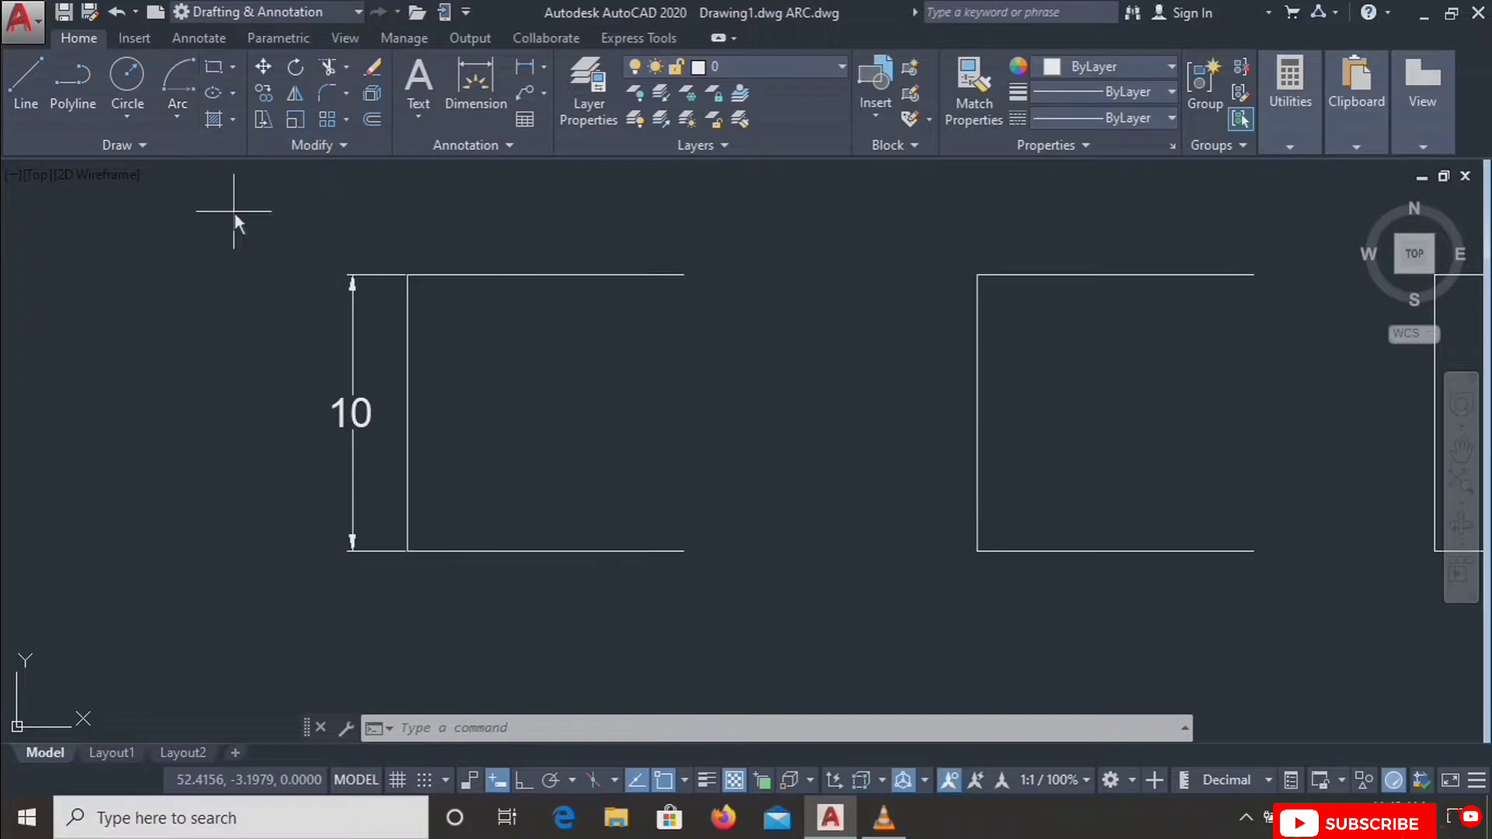
{"action": "left_click", "coordinate": [685, 557]}
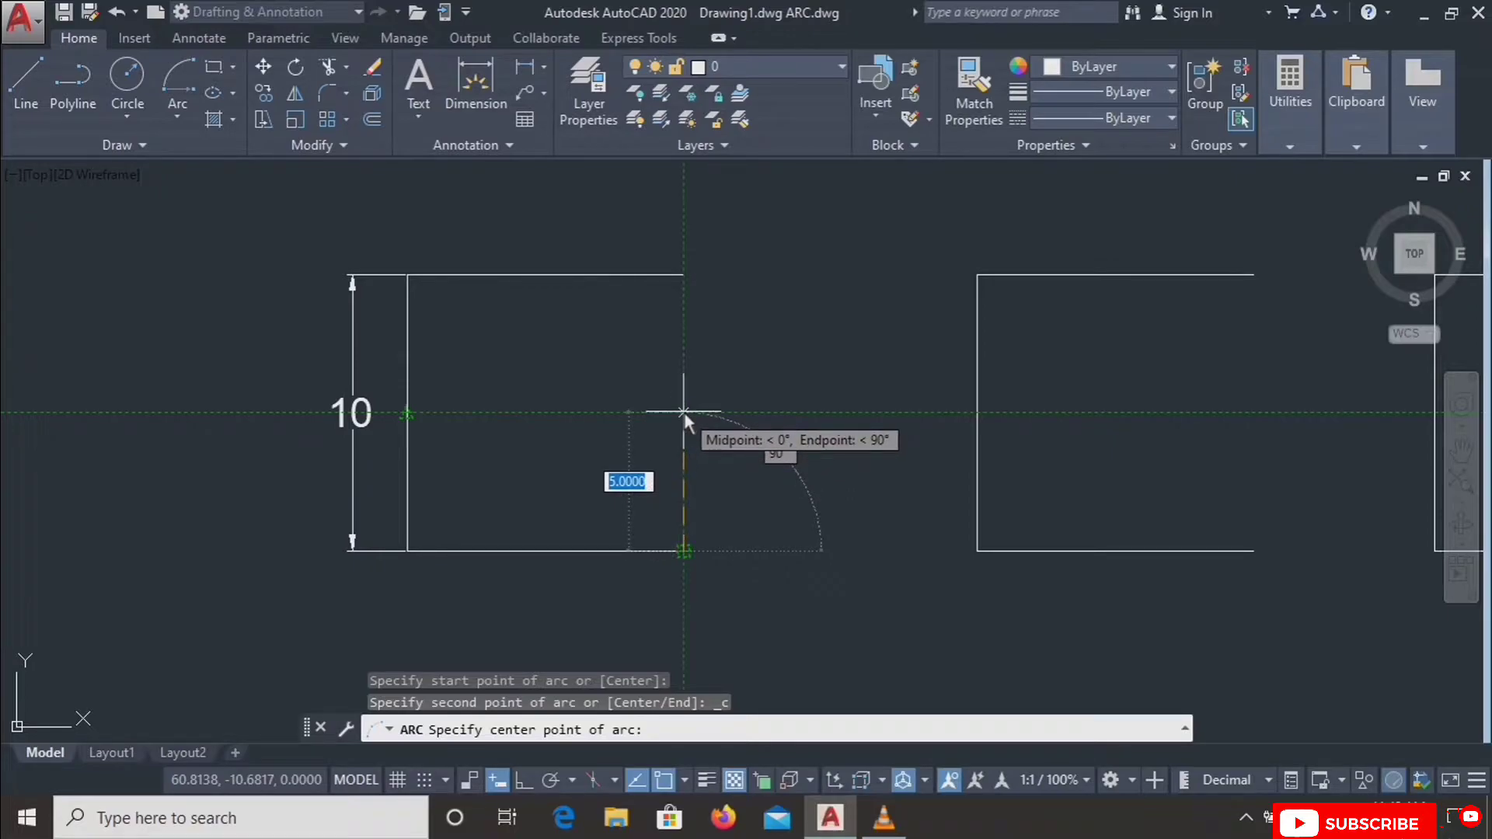
{"action": "key", "text": "F11"}
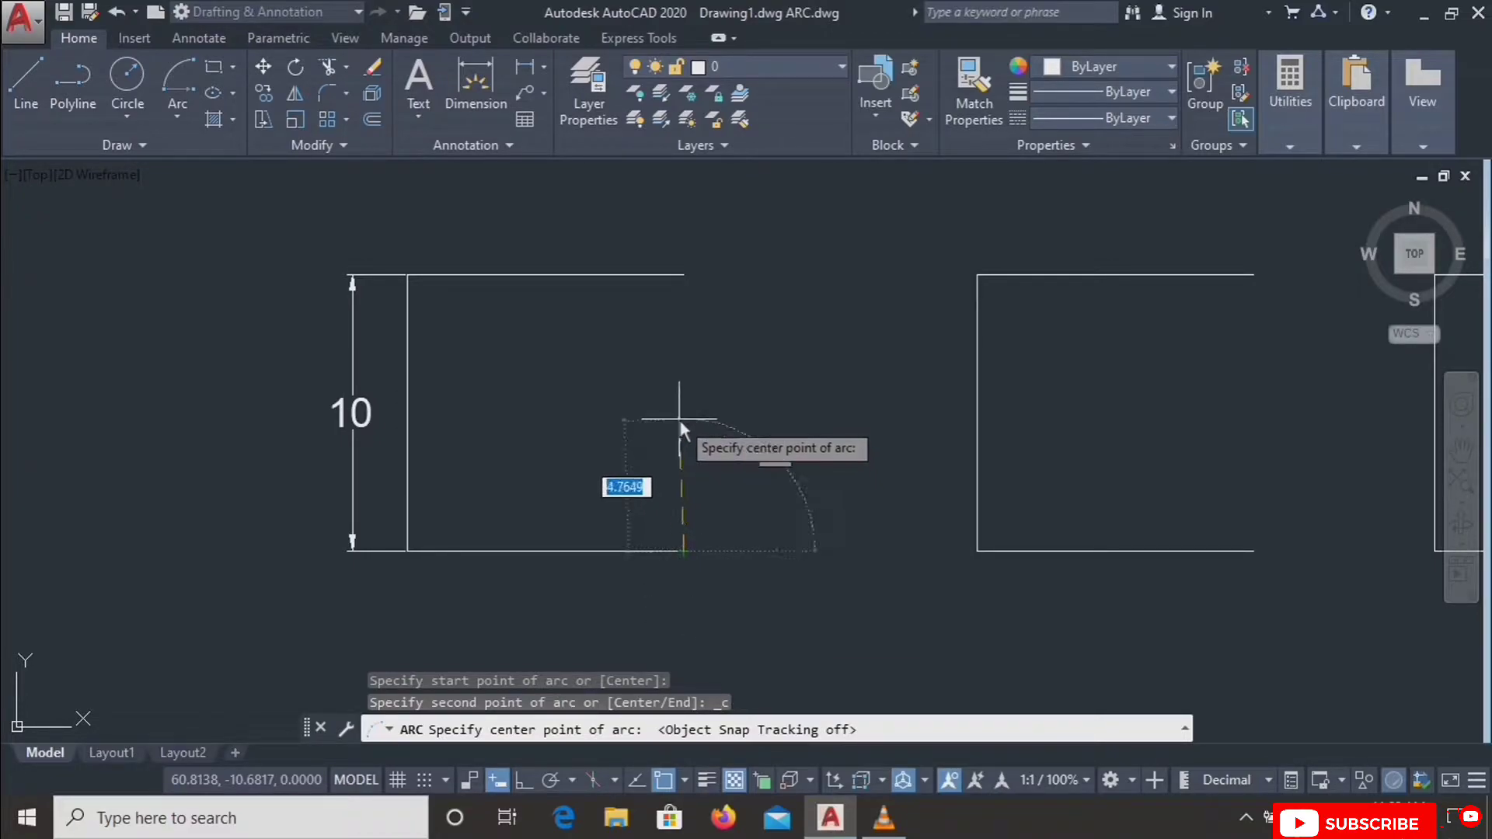
{"action": "key", "text": "F11"}
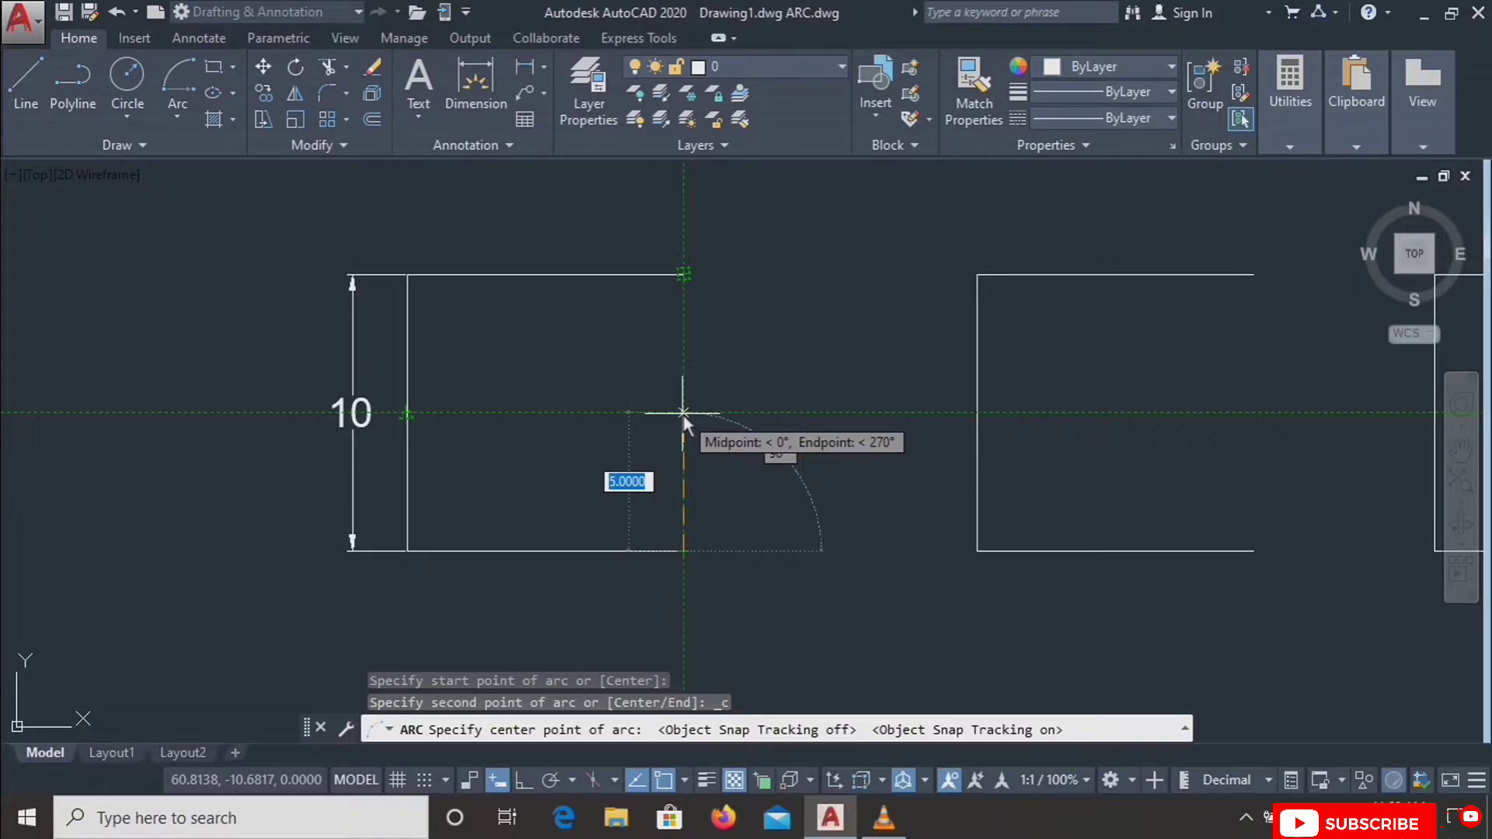
{"action": "left_click", "coordinate": [683, 413]}
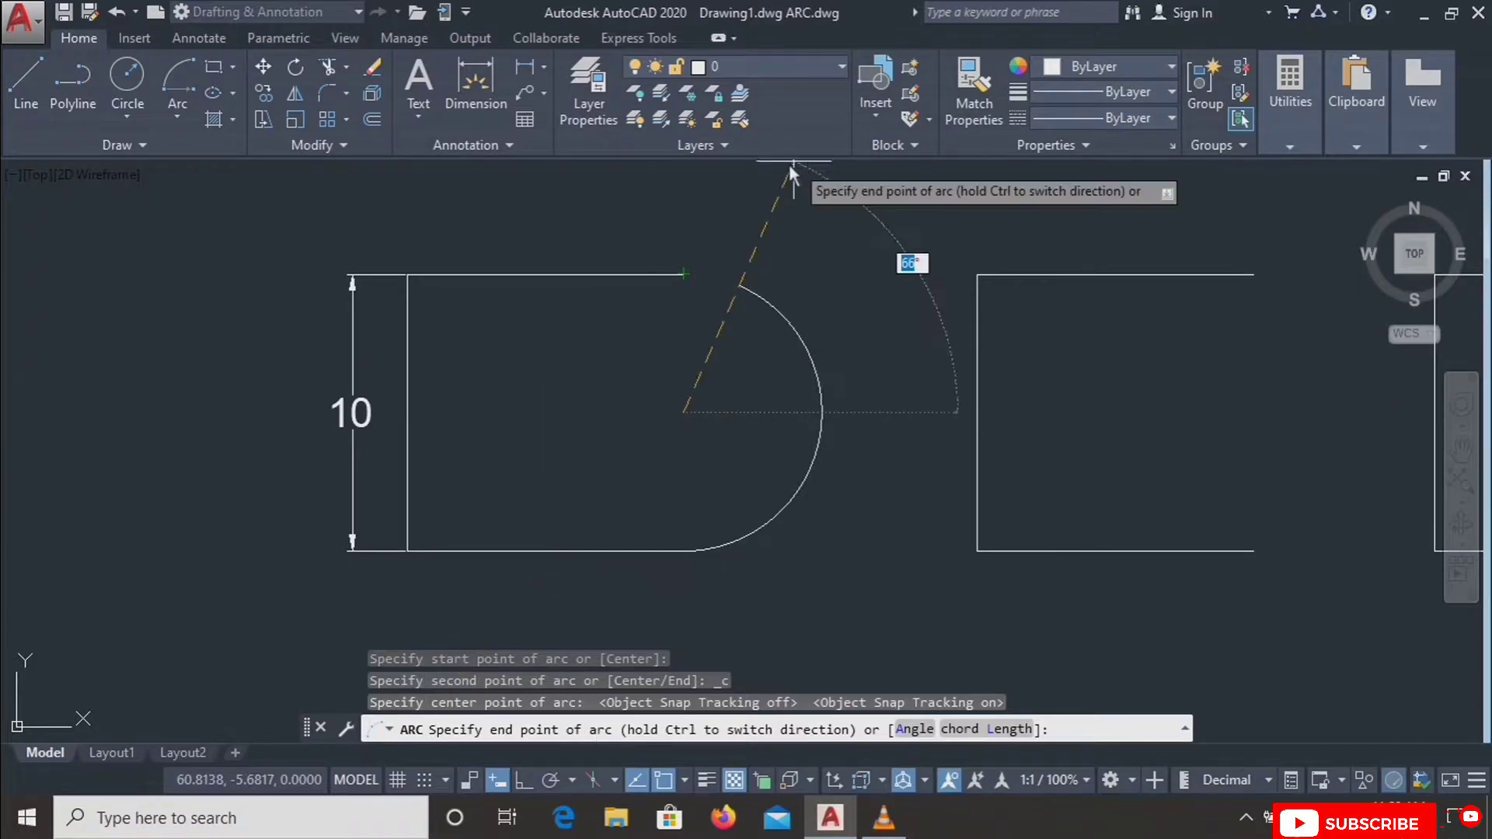
{"action": "left_click", "coordinate": [683, 275]}
Draw a Start, Center, Angle arc from the second profile's lower open end, centred midway between its open ends, with an included angle of 50°.
{"action": "scroll", "coordinate": [718, 416], "scroll_direction": "down", "scroll_amount": 2}
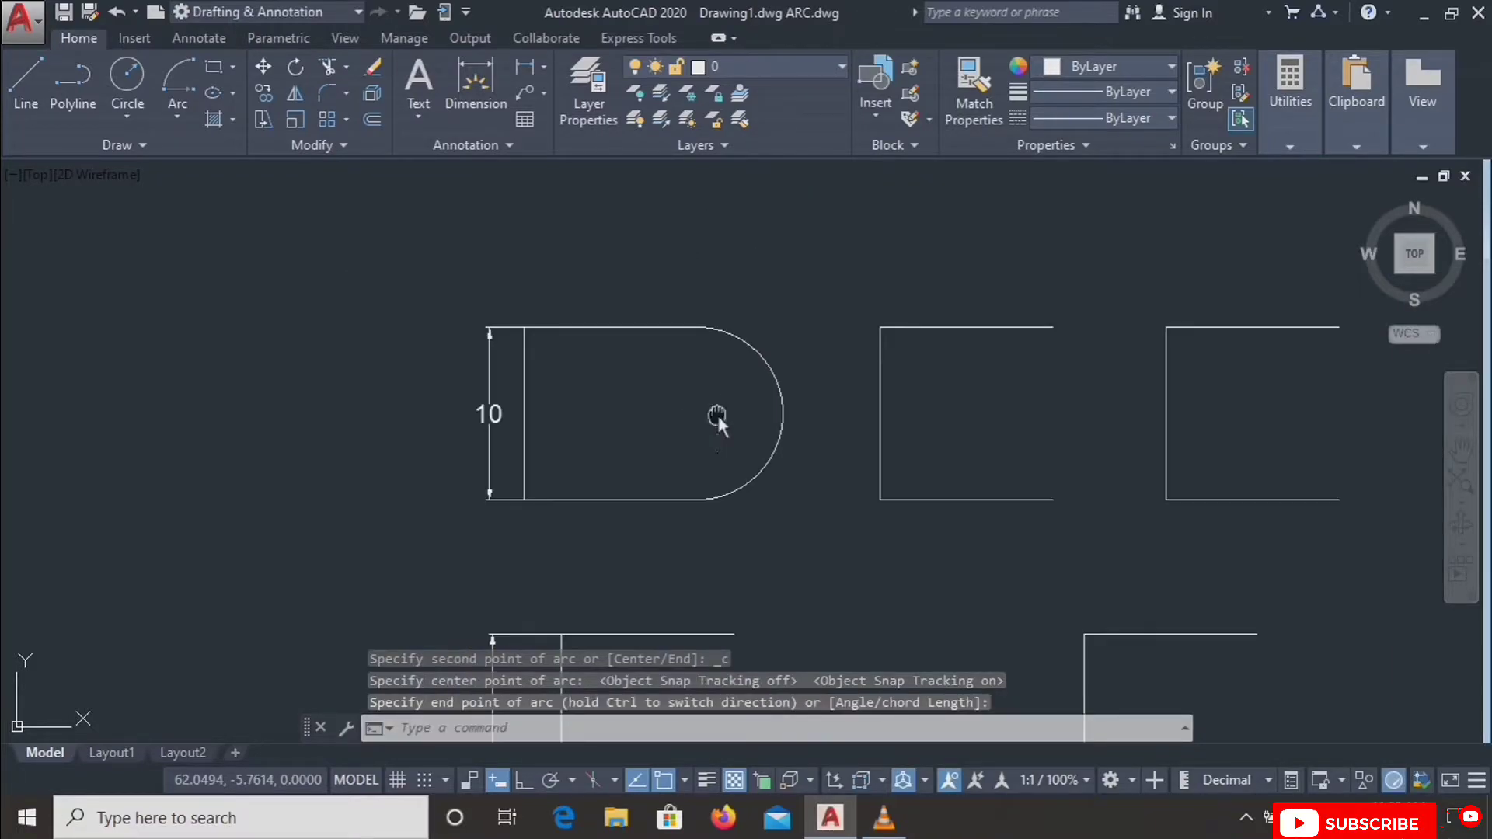
{"action": "middle_click_drag", "start_coordinate": [718, 416], "coordinate": [489, 376]}
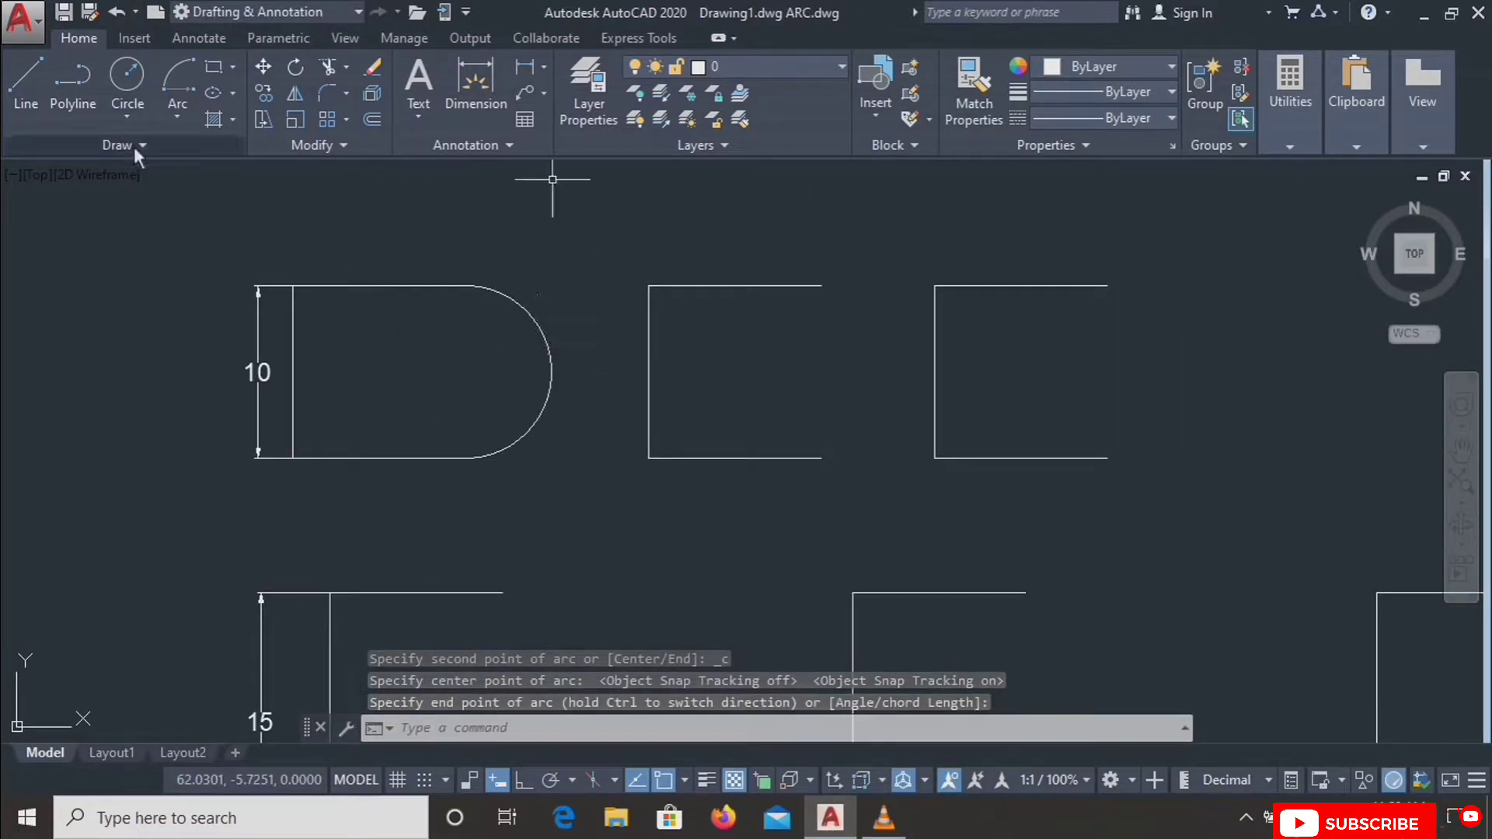
{"action": "left_click", "coordinate": [178, 118]}
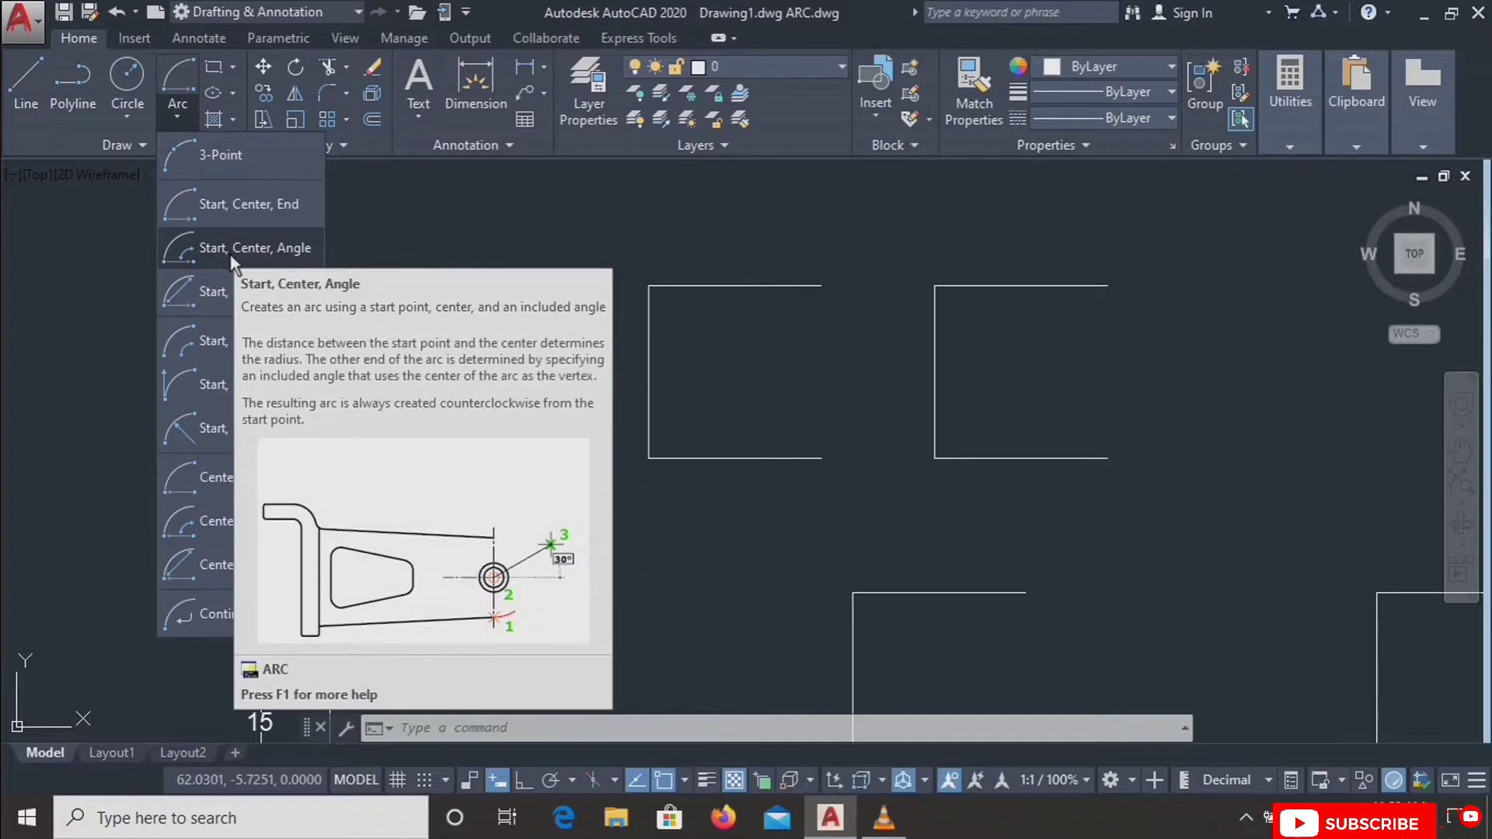
{"action": "left_click", "coordinate": [230, 250]}
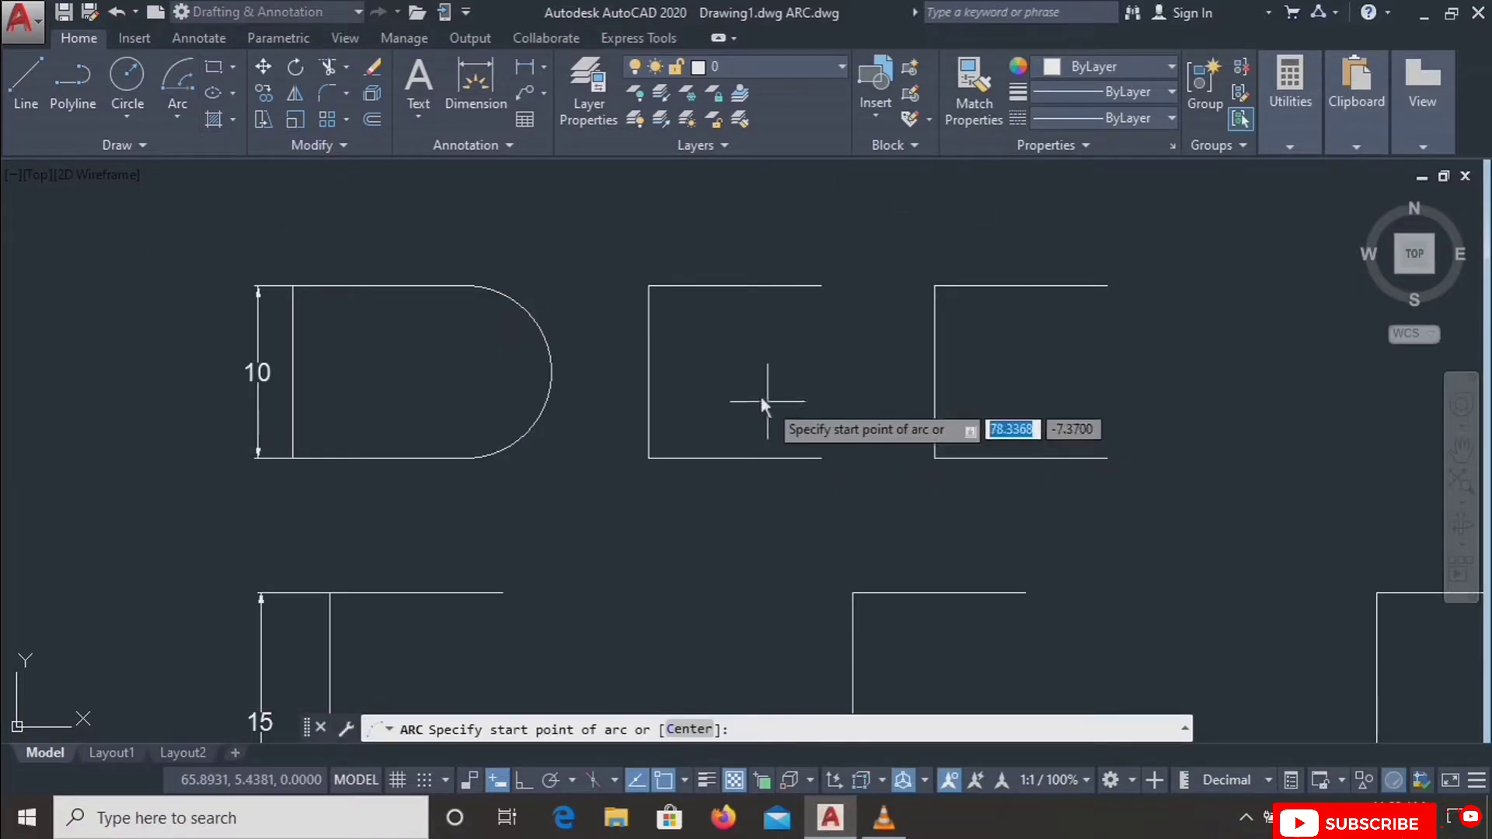
{"action": "left_click", "coordinate": [832, 464]}
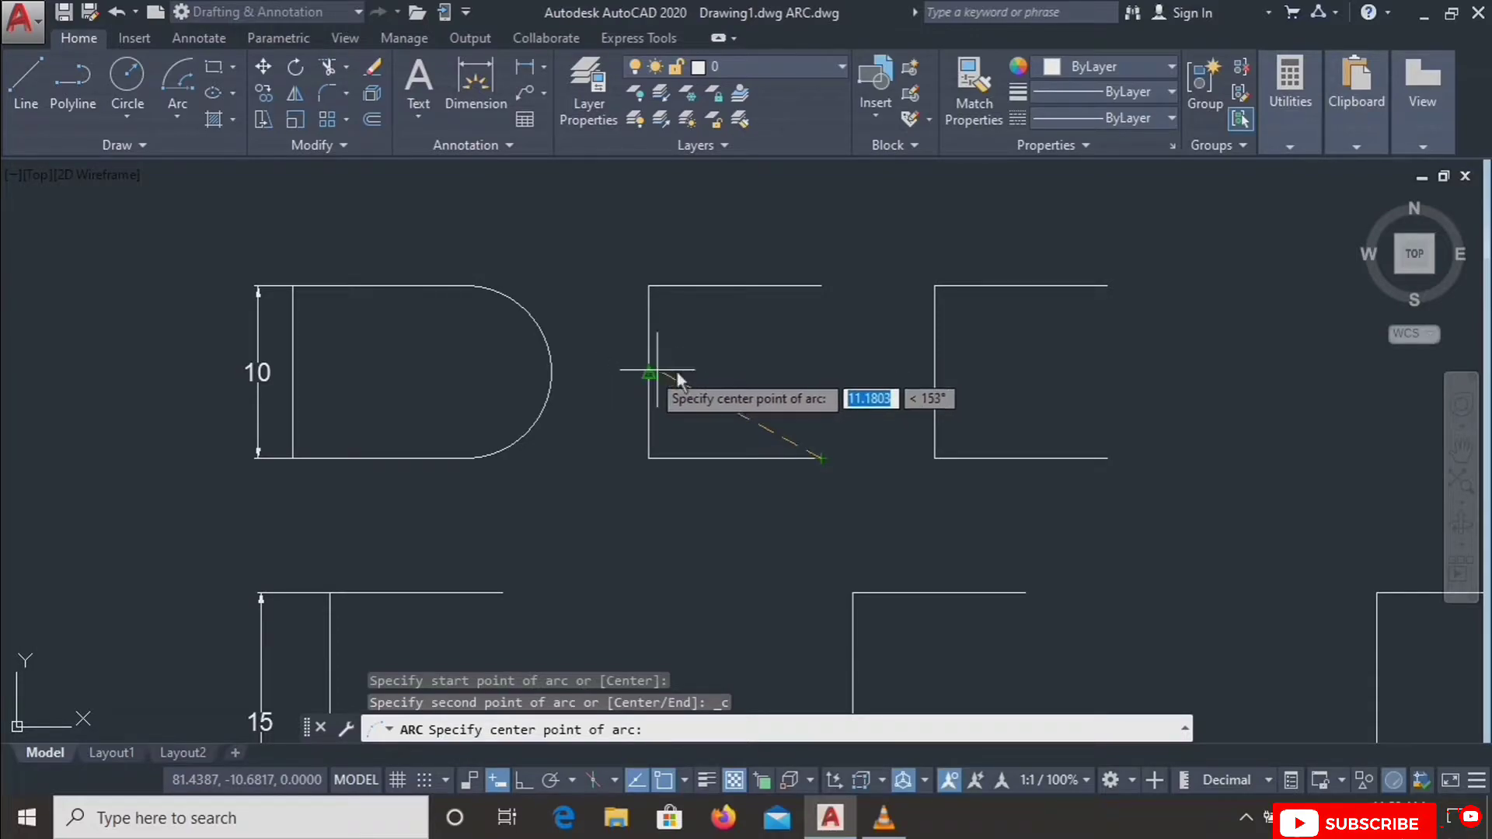
{"action": "left_click", "coordinate": [822, 374]}
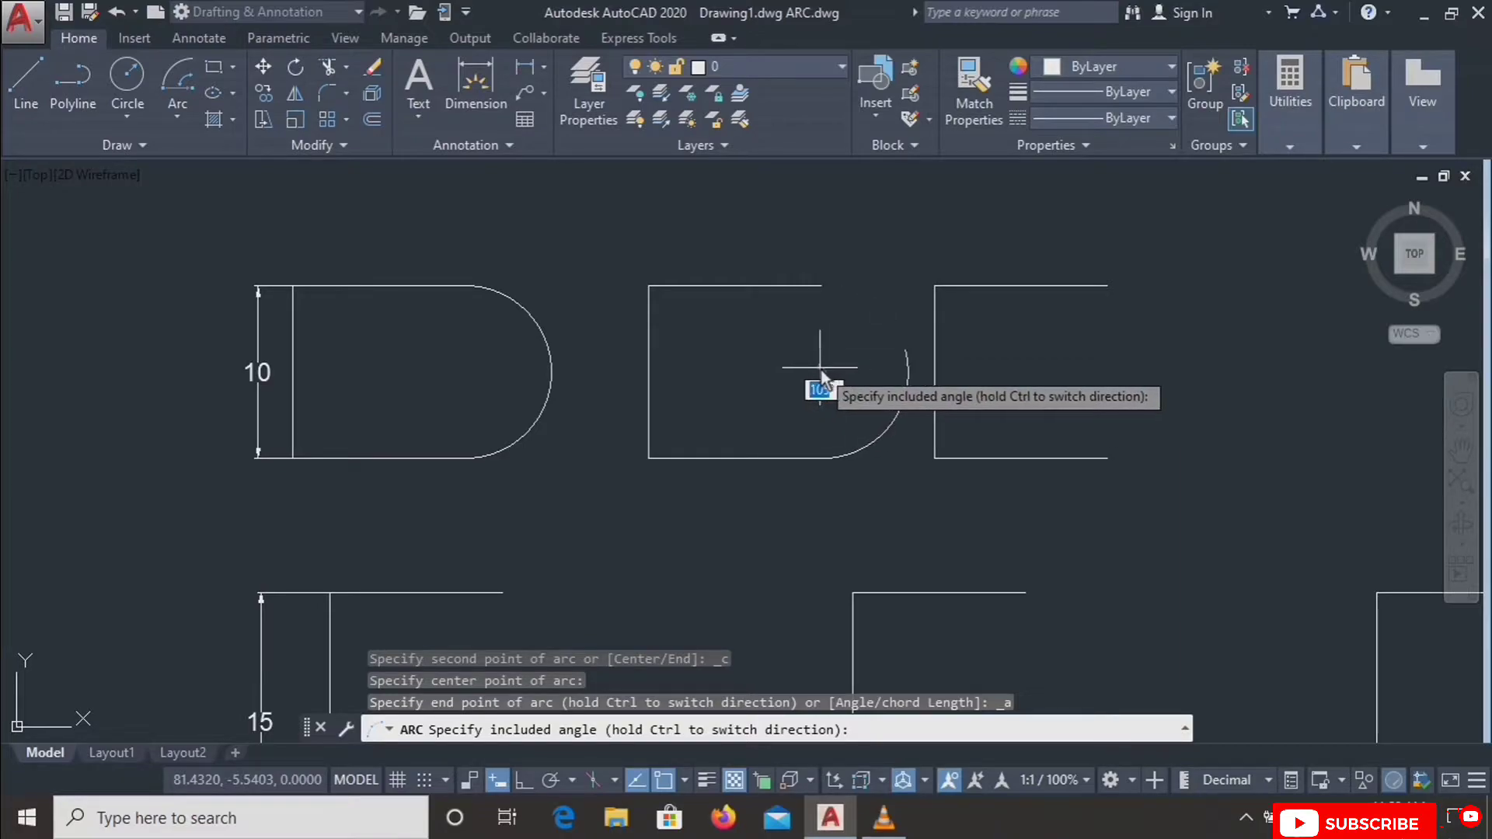
{"action": "type", "text": "50"}
{"action": "key", "text": "Return"}
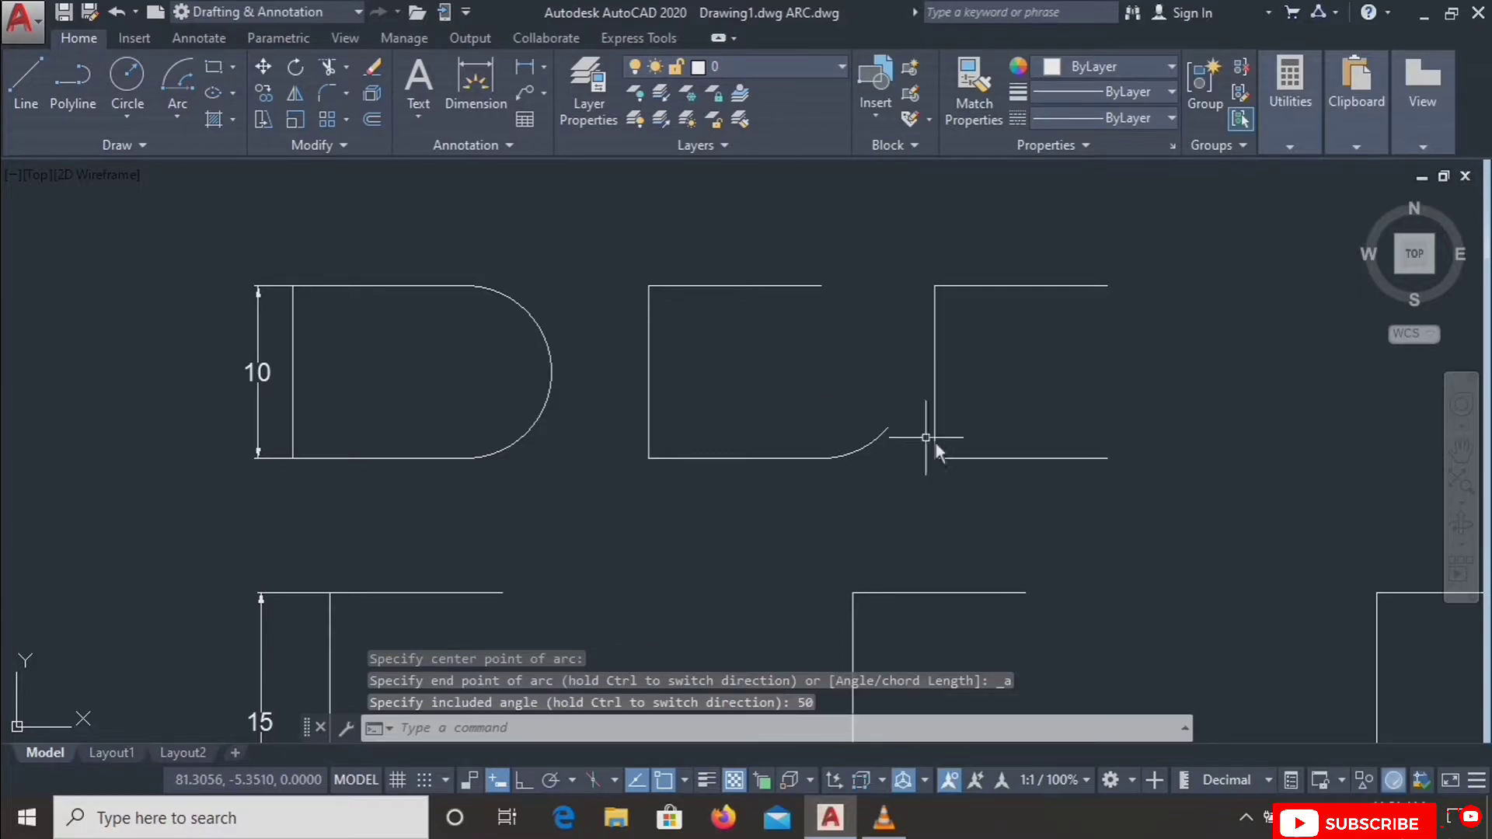
{"action": "scroll", "coordinate": [892, 452], "scroll_direction": "up", "scroll_amount": 4}
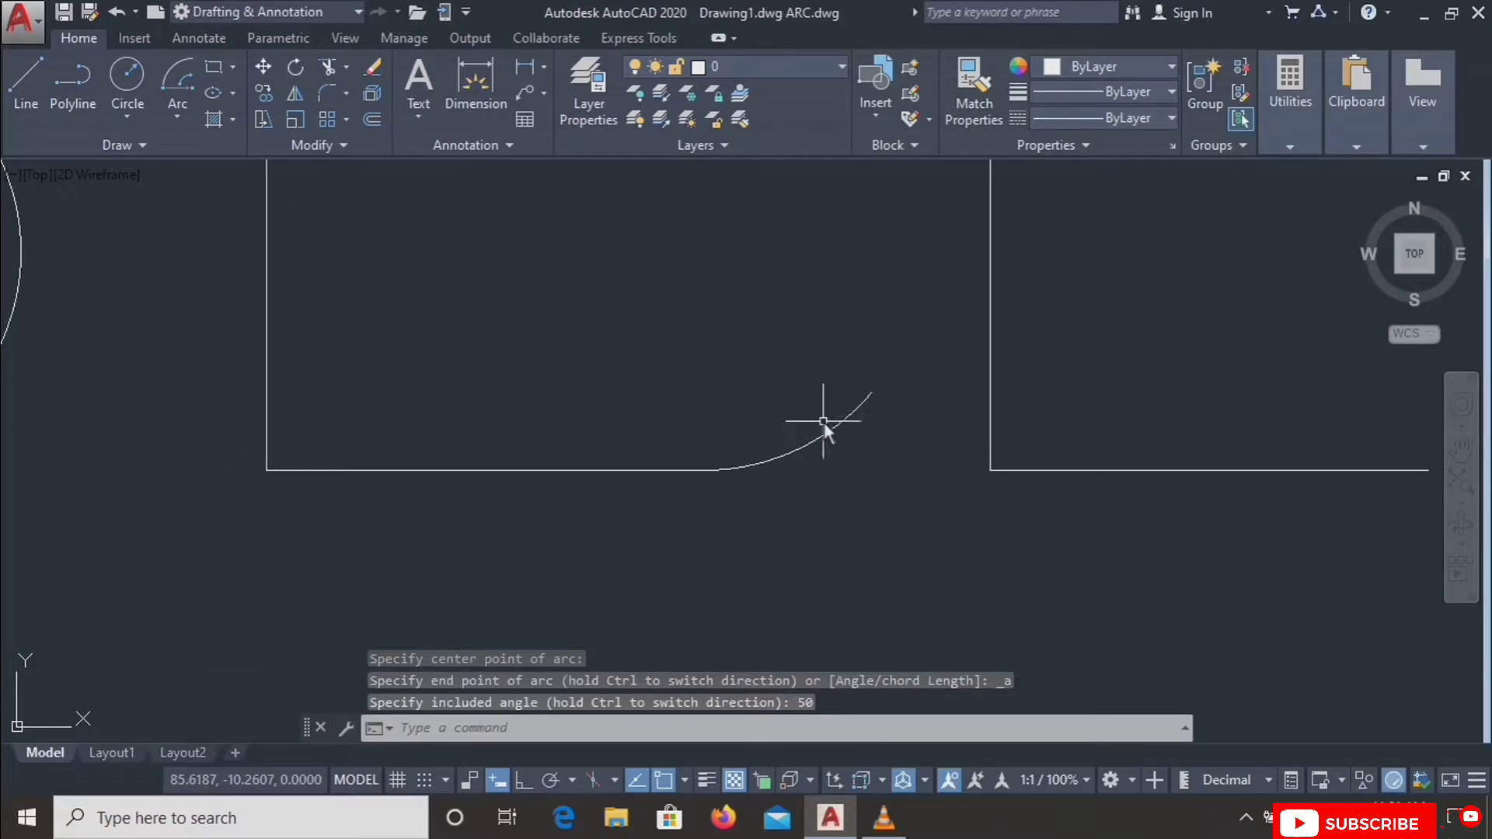
Draw another Start, Center, Angle arc from the second profile's lower open end, centred midway between its open ends, with an included angle of 90°.
{"action": "scroll", "coordinate": [744, 365], "scroll_direction": "down", "scroll_amount": 5}
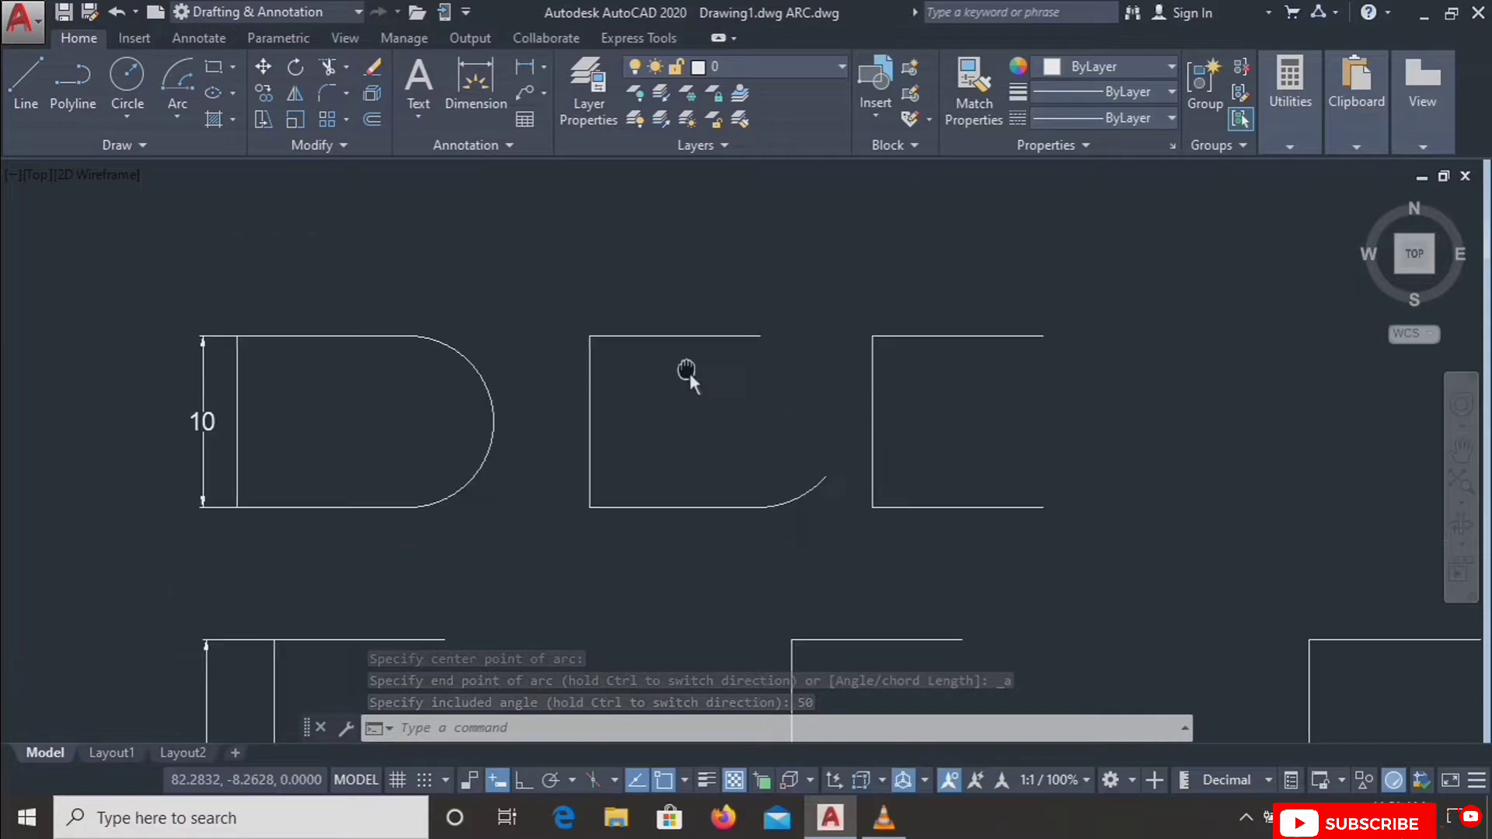
{"action": "left_click", "coordinate": [186, 77]}
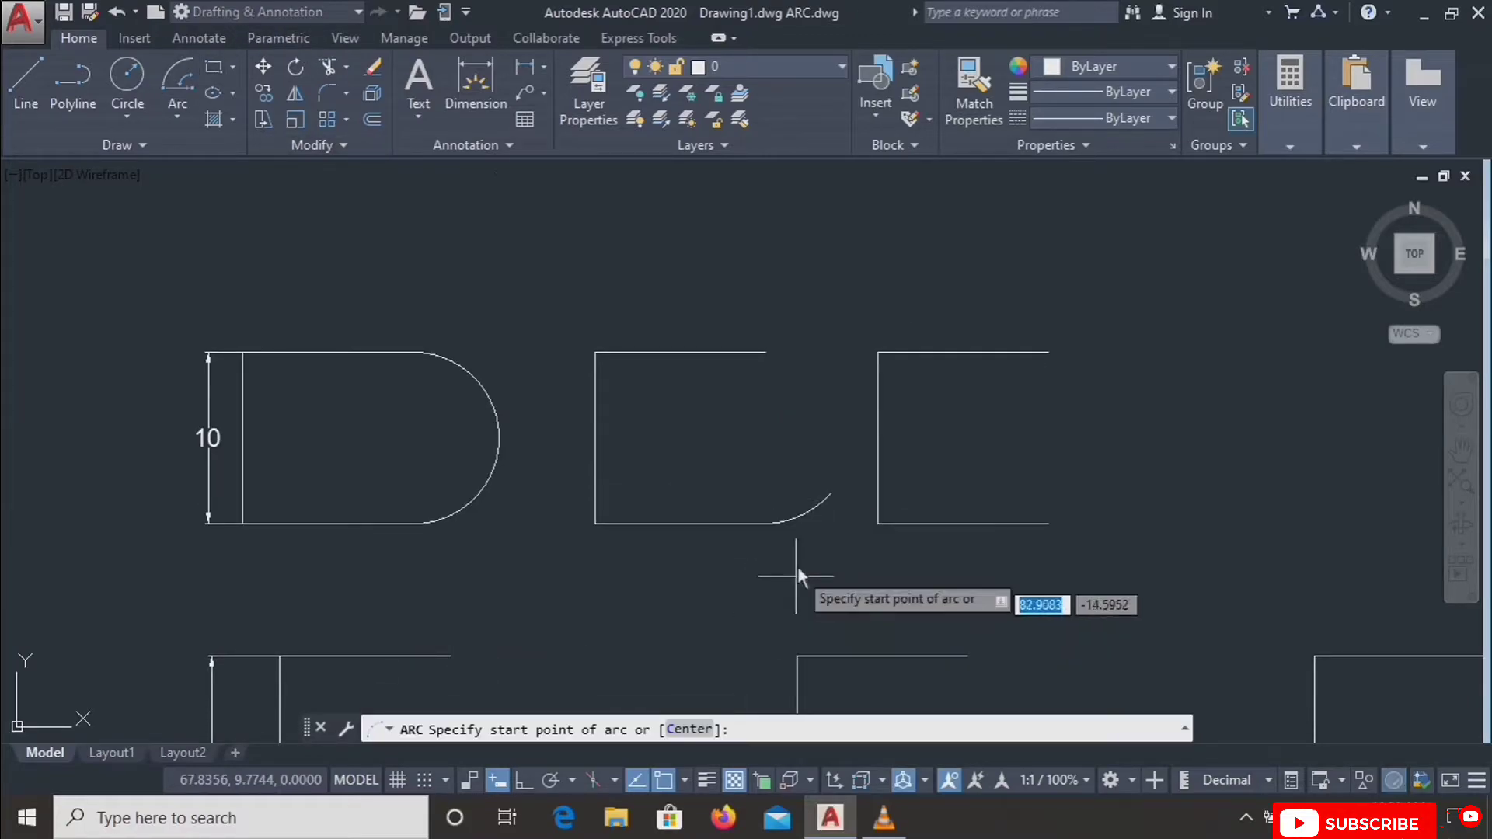
{"action": "left_click", "coordinate": [774, 529]}
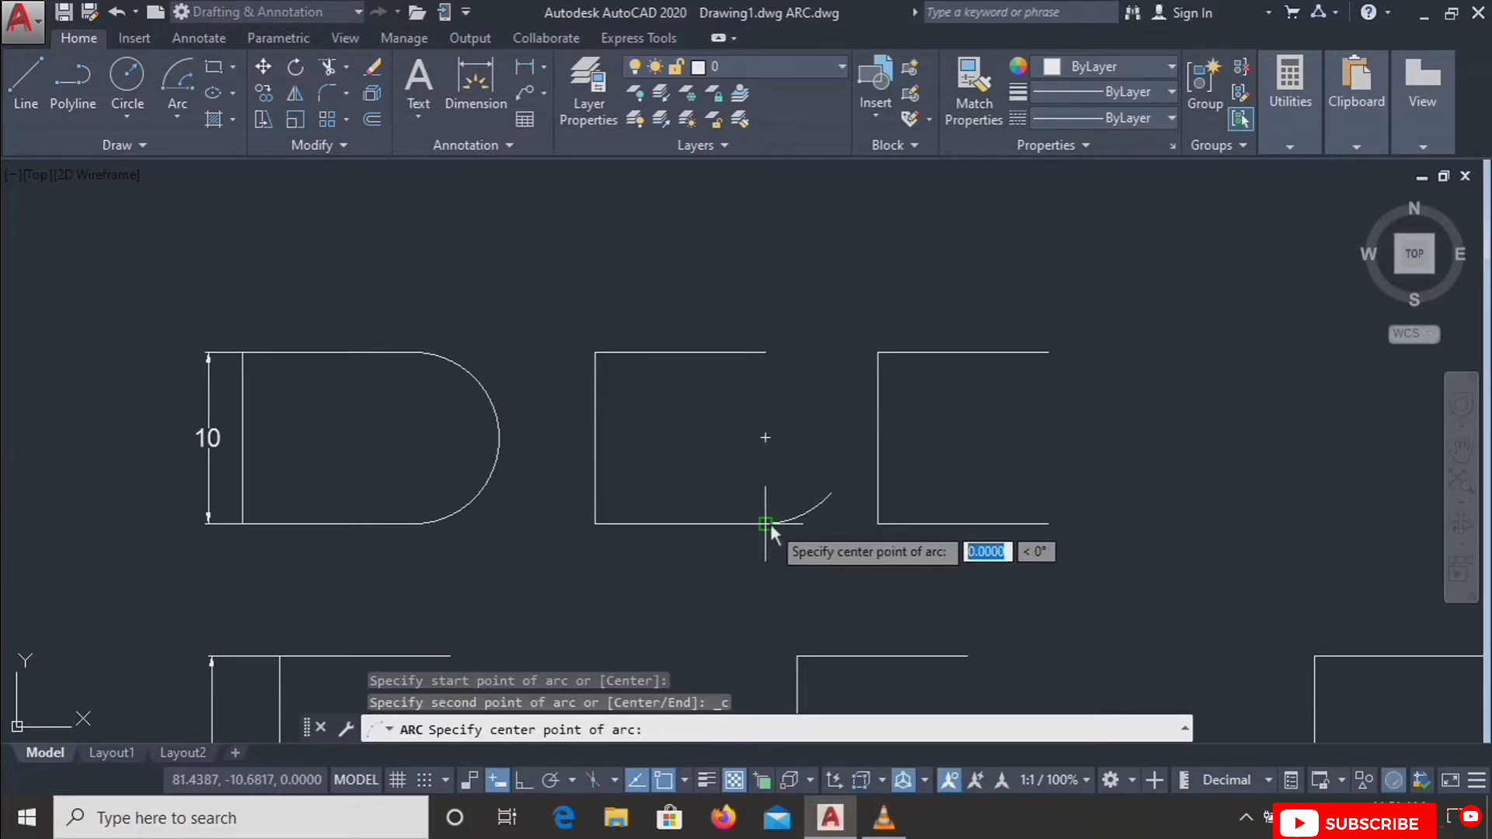
{"action": "left_click", "coordinate": [765, 437]}
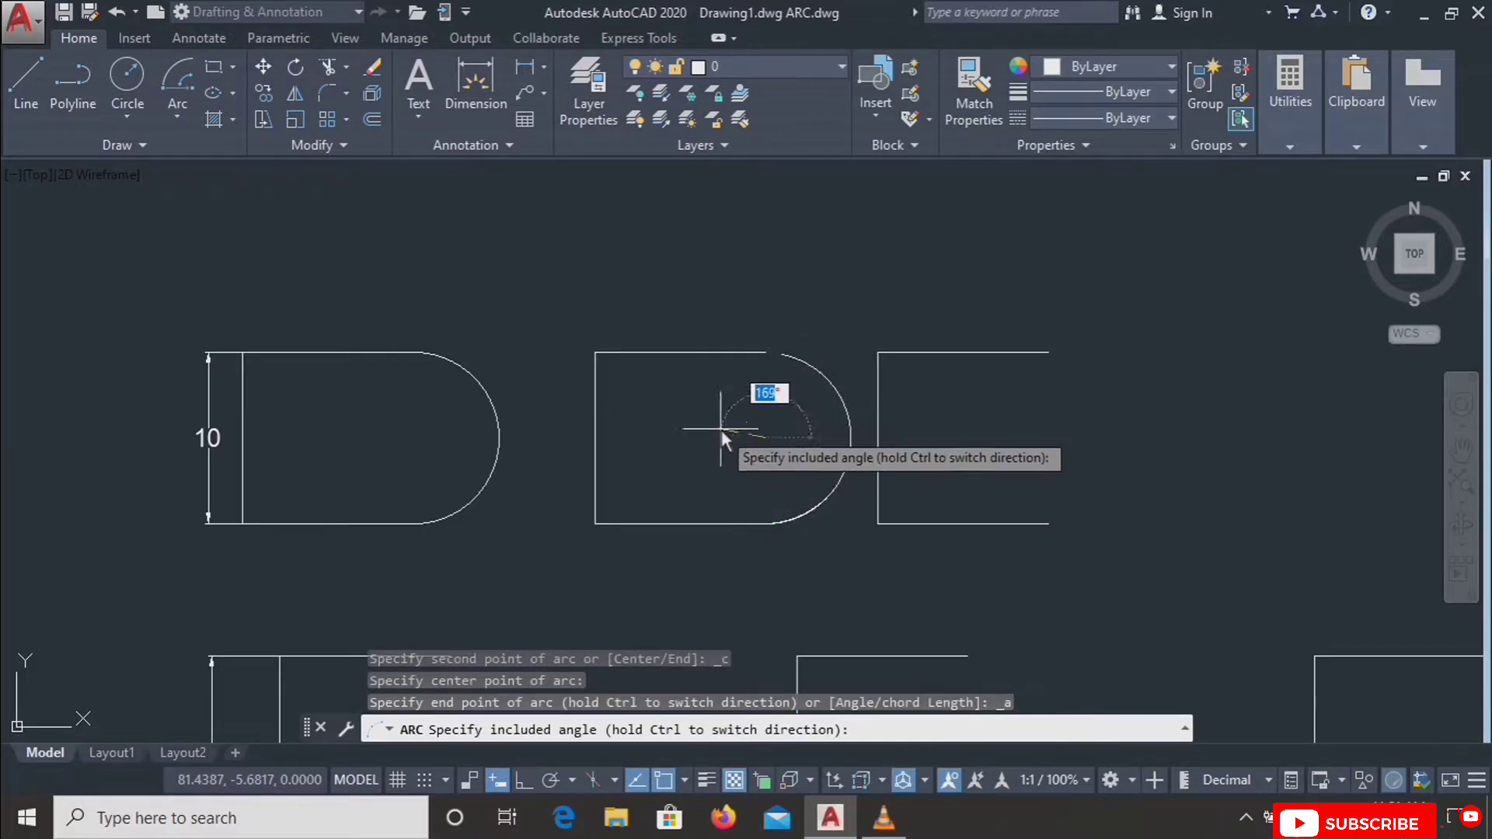
{"action": "type", "text": "90"}
{"action": "key", "text": "Return"}
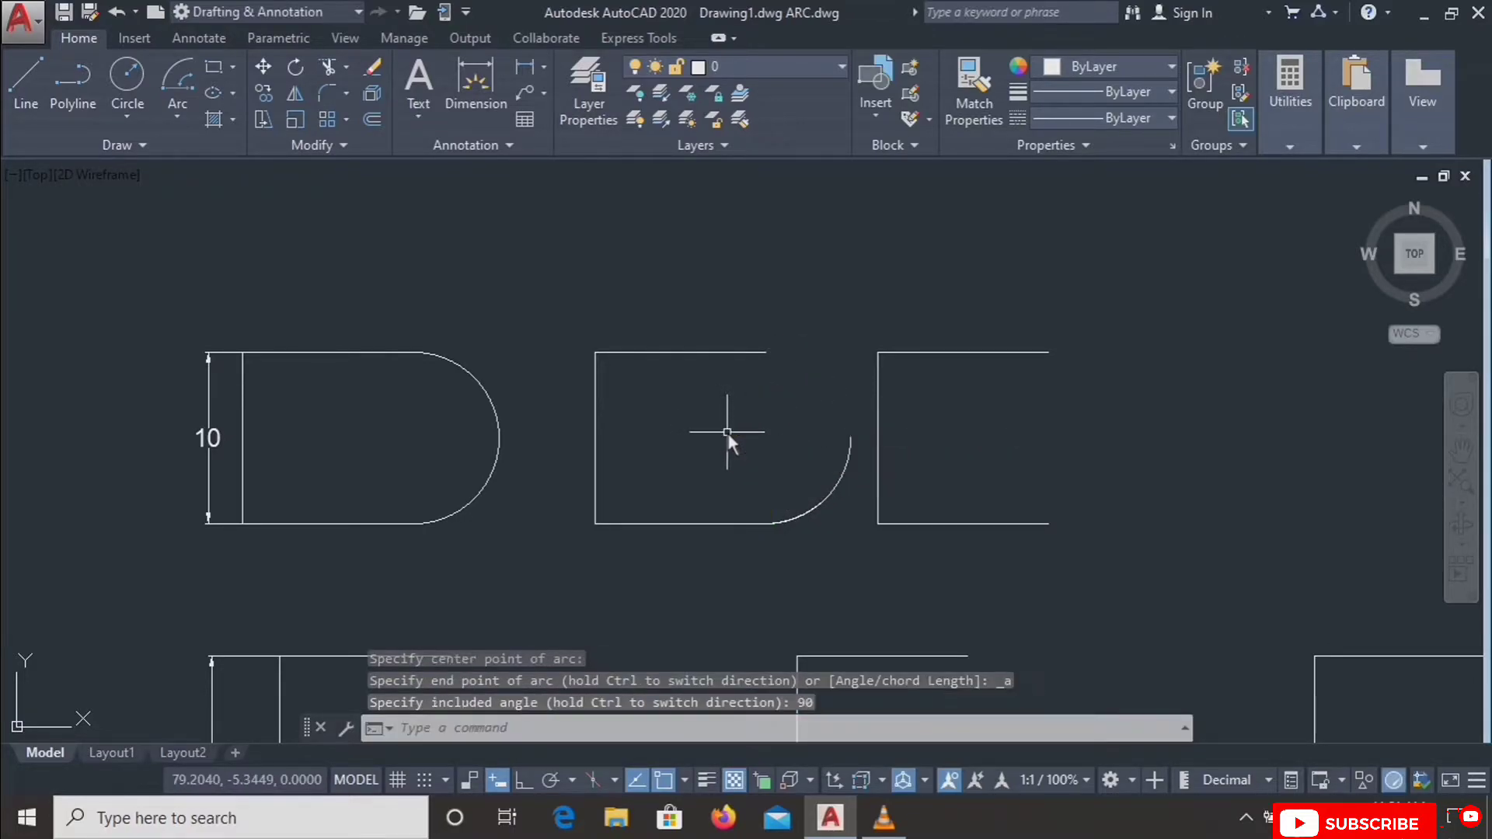
Examine the overlapping 50° and 90° arcs at the second profile's lower open end.
{"action": "scroll", "coordinate": [785, 488], "scroll_direction": "up", "scroll_amount": 2}
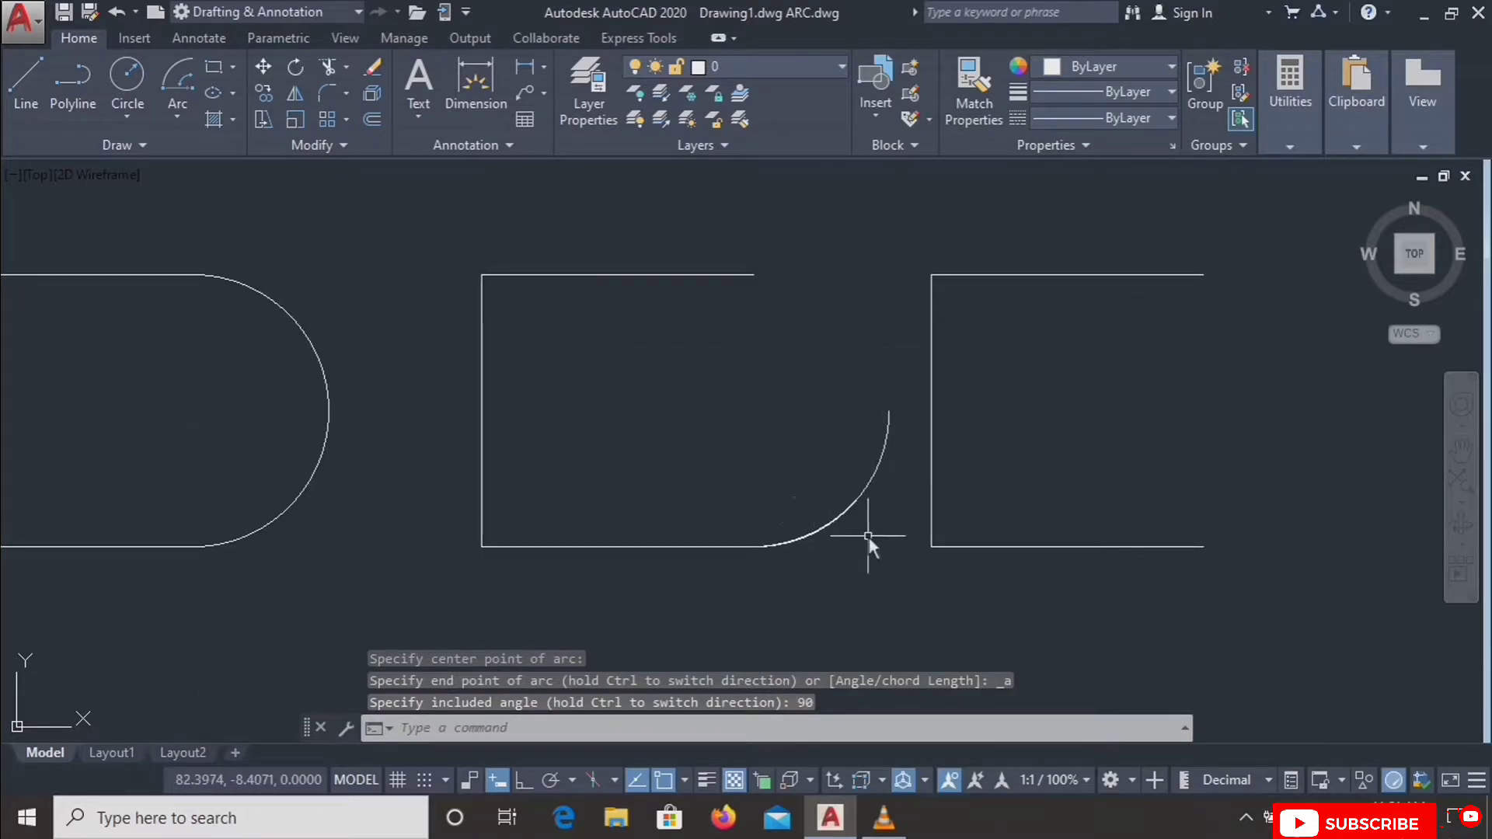
{"action": "scroll", "coordinate": [805, 480], "scroll_direction": "up", "scroll_amount": 3}
{"action": "scroll", "coordinate": [1011, 561], "scroll_direction": "down", "scroll_amount": 3}
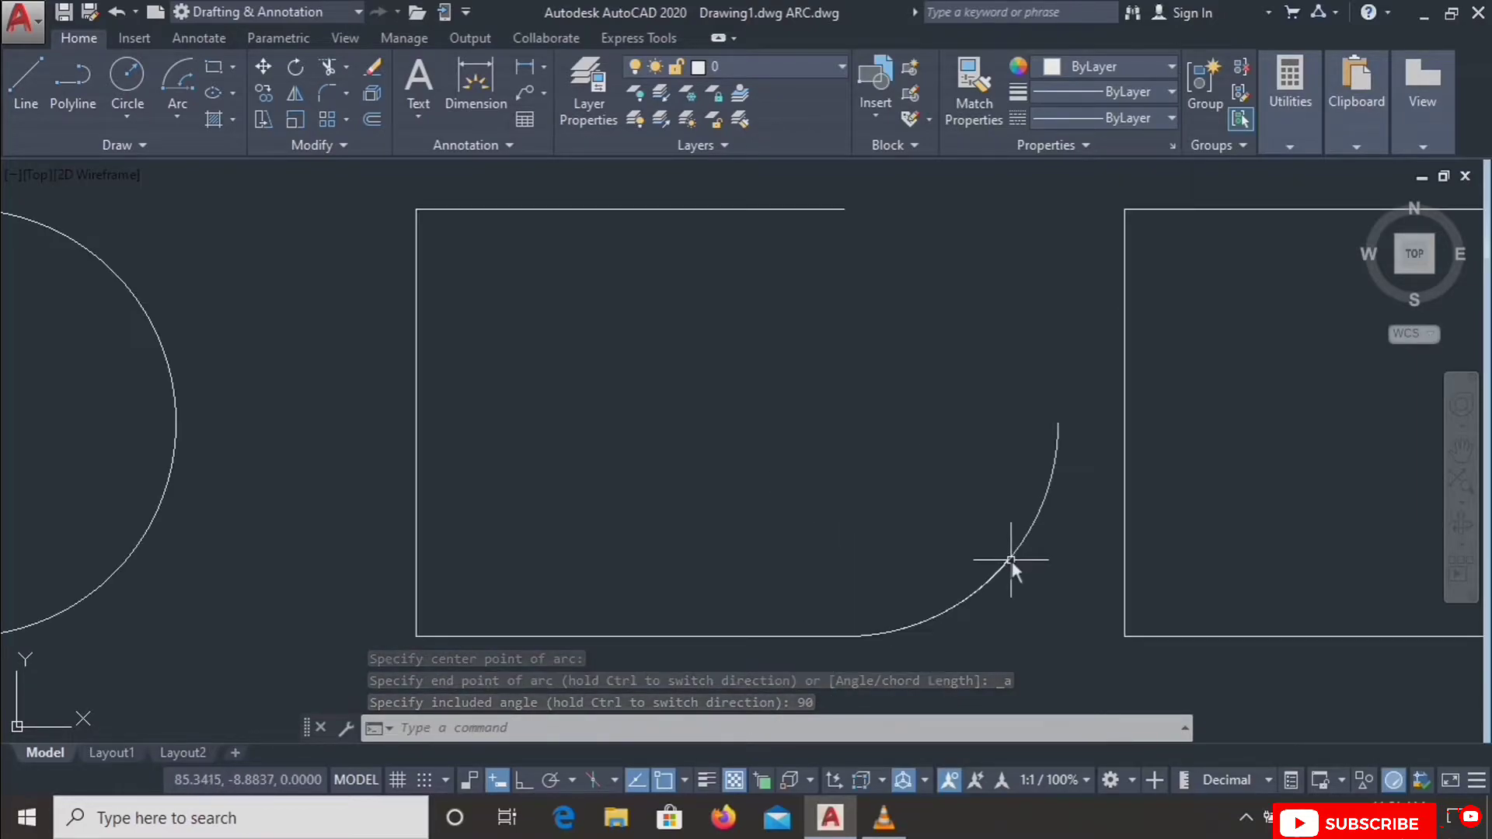
{"action": "mouse_move", "coordinate": [975, 595]}
{"action": "middle_mouse_down"}
{"action": "mouse_move", "coordinate": [692, 323]}
{"action": "mouse_move", "coordinate": [671, 325]}
{"action": "mouse_move", "coordinate": [696, 366]}
{"action": "middle_mouse_up"}
{"action": "middle_click_drag", "start_coordinate": [725, 463], "coordinate": [726, 472]}
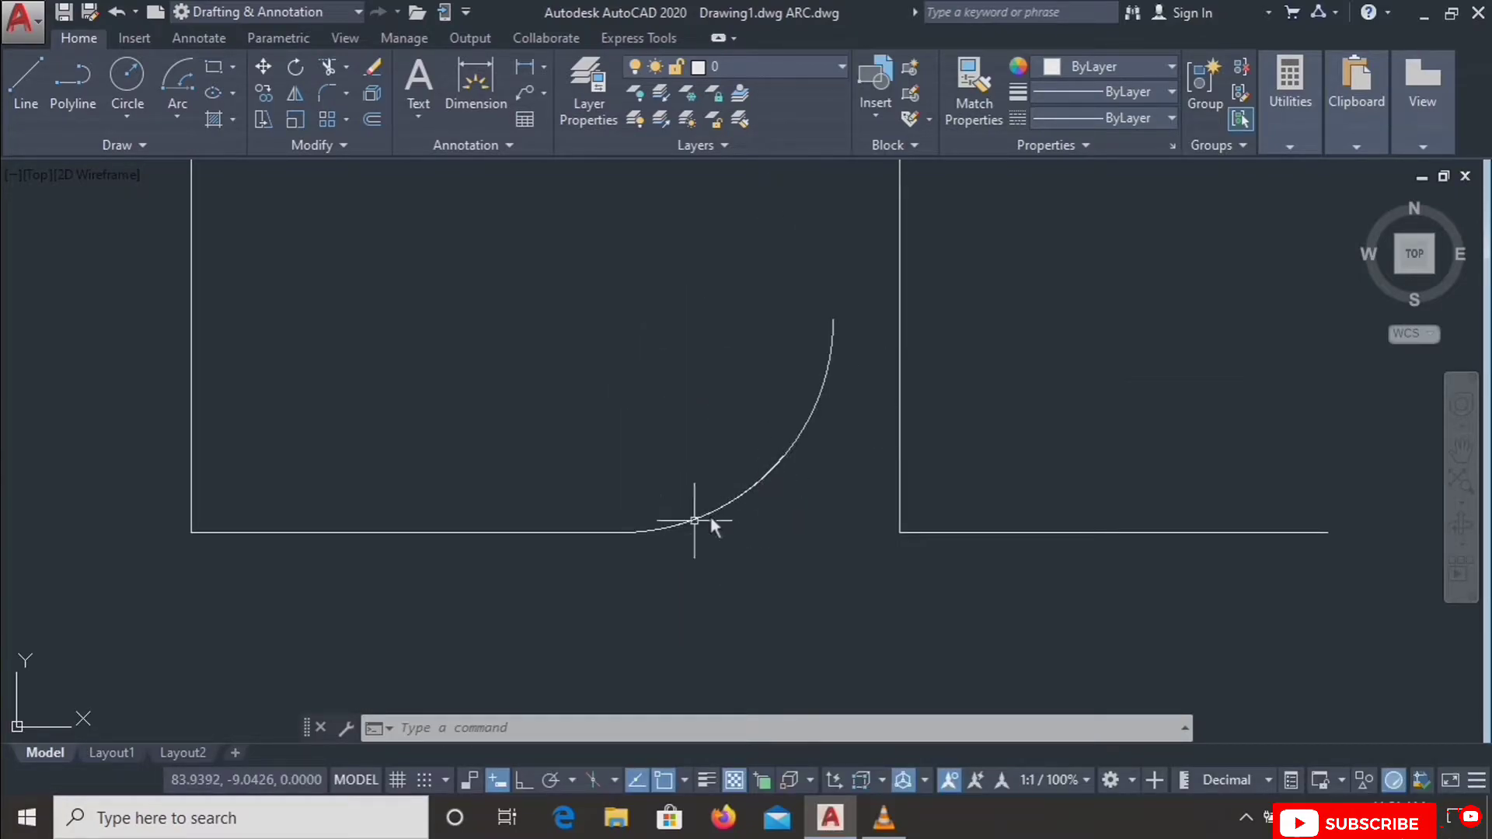
{"action": "scroll", "coordinate": [737, 476], "scroll_direction": "up", "scroll_amount": 3}
{"action": "scroll", "coordinate": [736, 480], "scroll_direction": "down", "scroll_amount": 5}
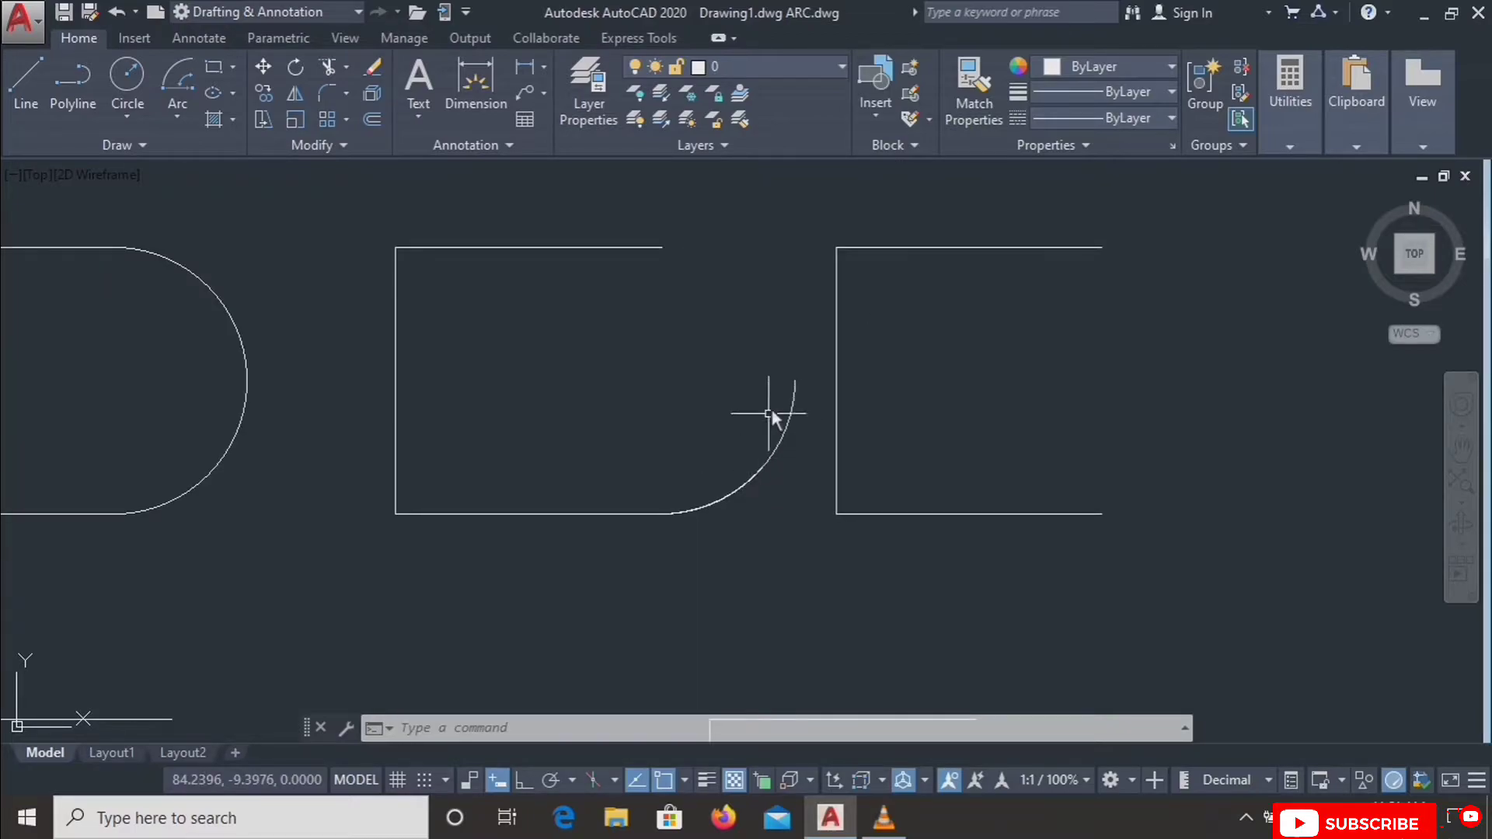
{"action": "middle_click_drag", "start_coordinate": [771, 407], "coordinate": [740, 479]}
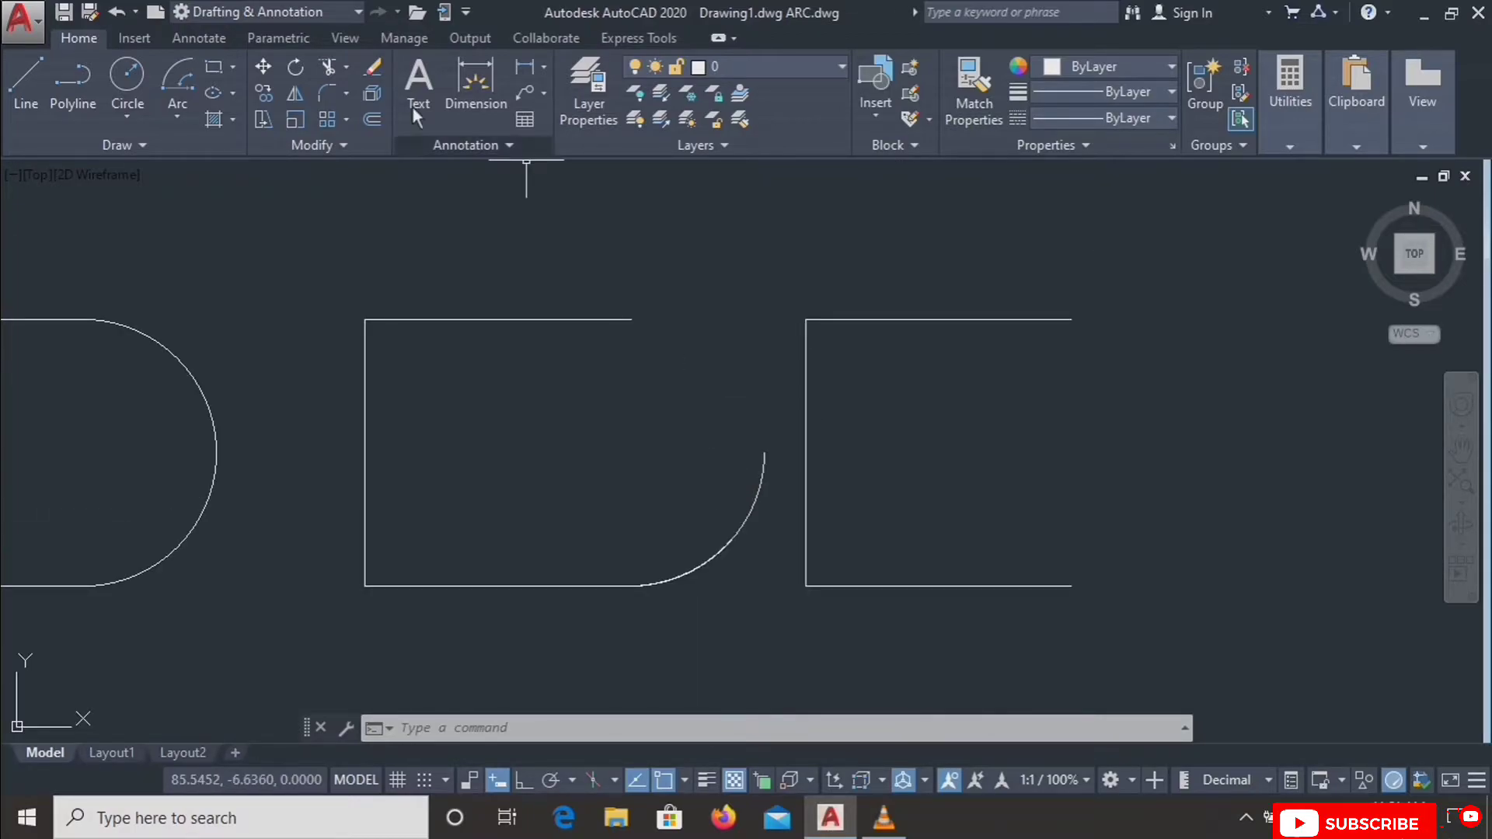
Close the third profile with a Start, Center, Length arc from its lower open end, centred midway between the open ends, with chord length 10.
{"action": "left_click", "coordinate": [177, 119]}
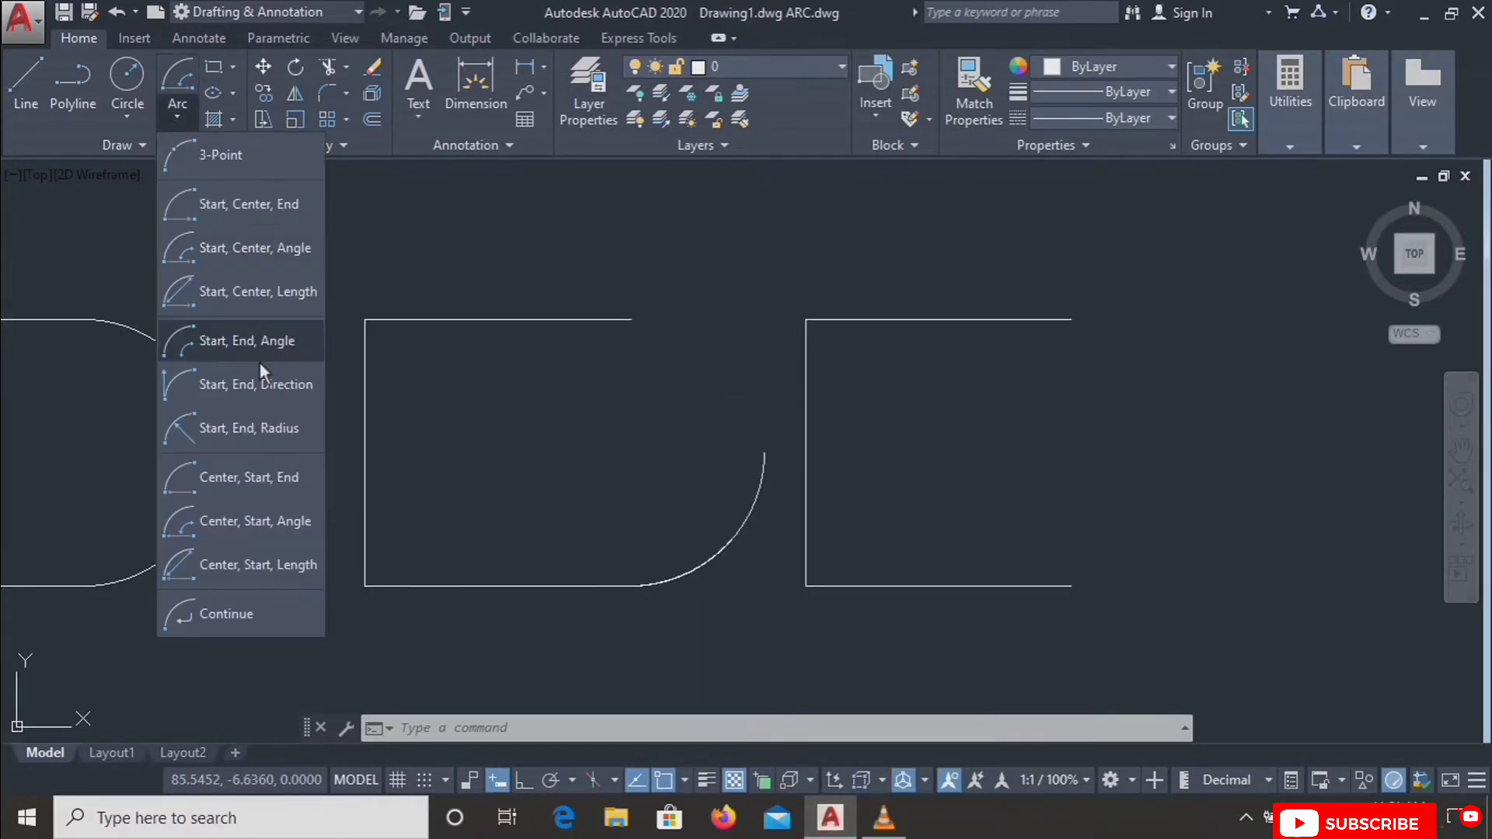
{"action": "left_click", "coordinate": [264, 305]}
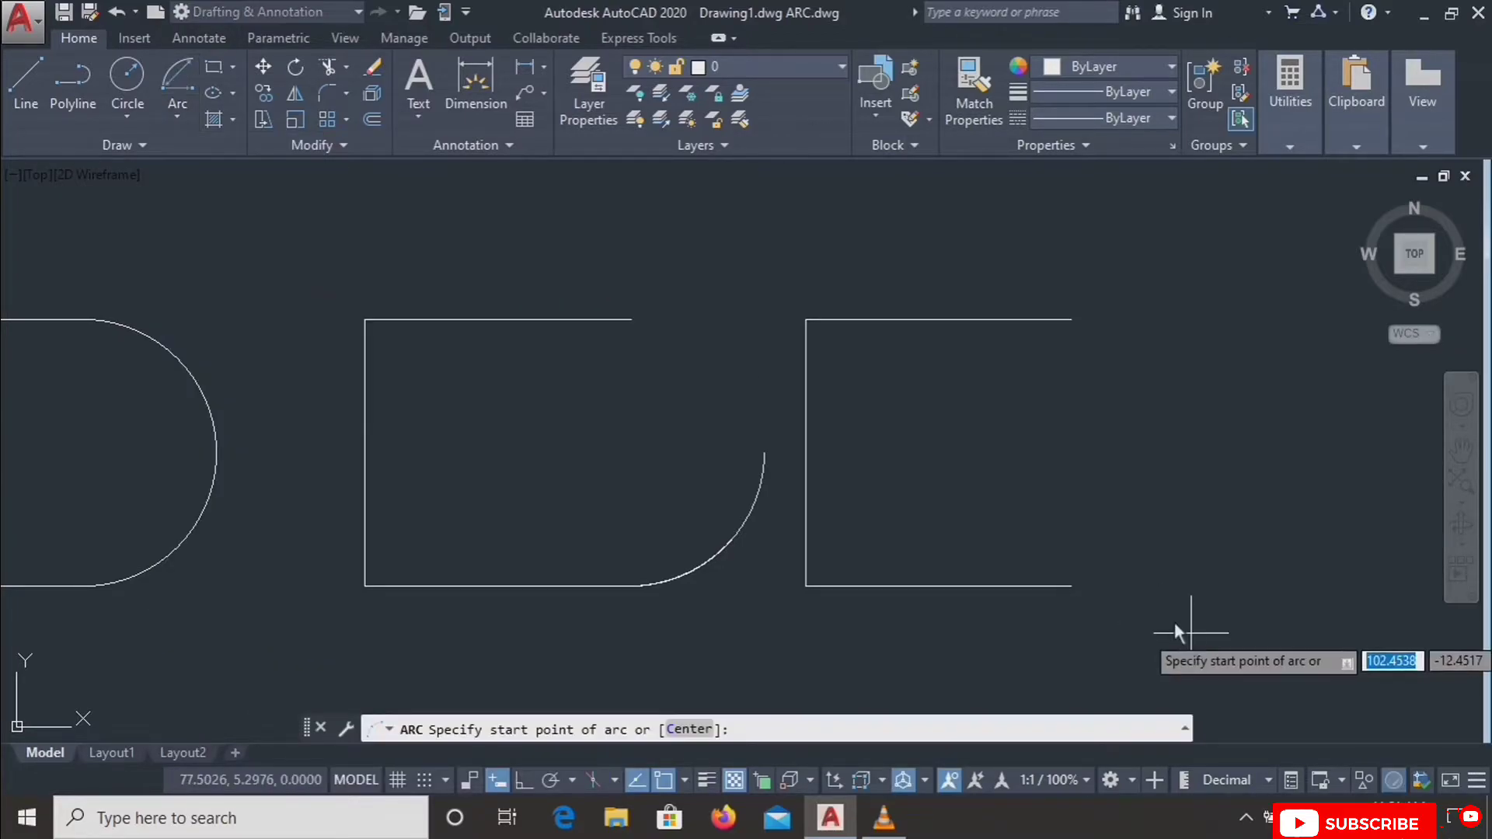
{"action": "left_click", "coordinate": [1071, 585]}
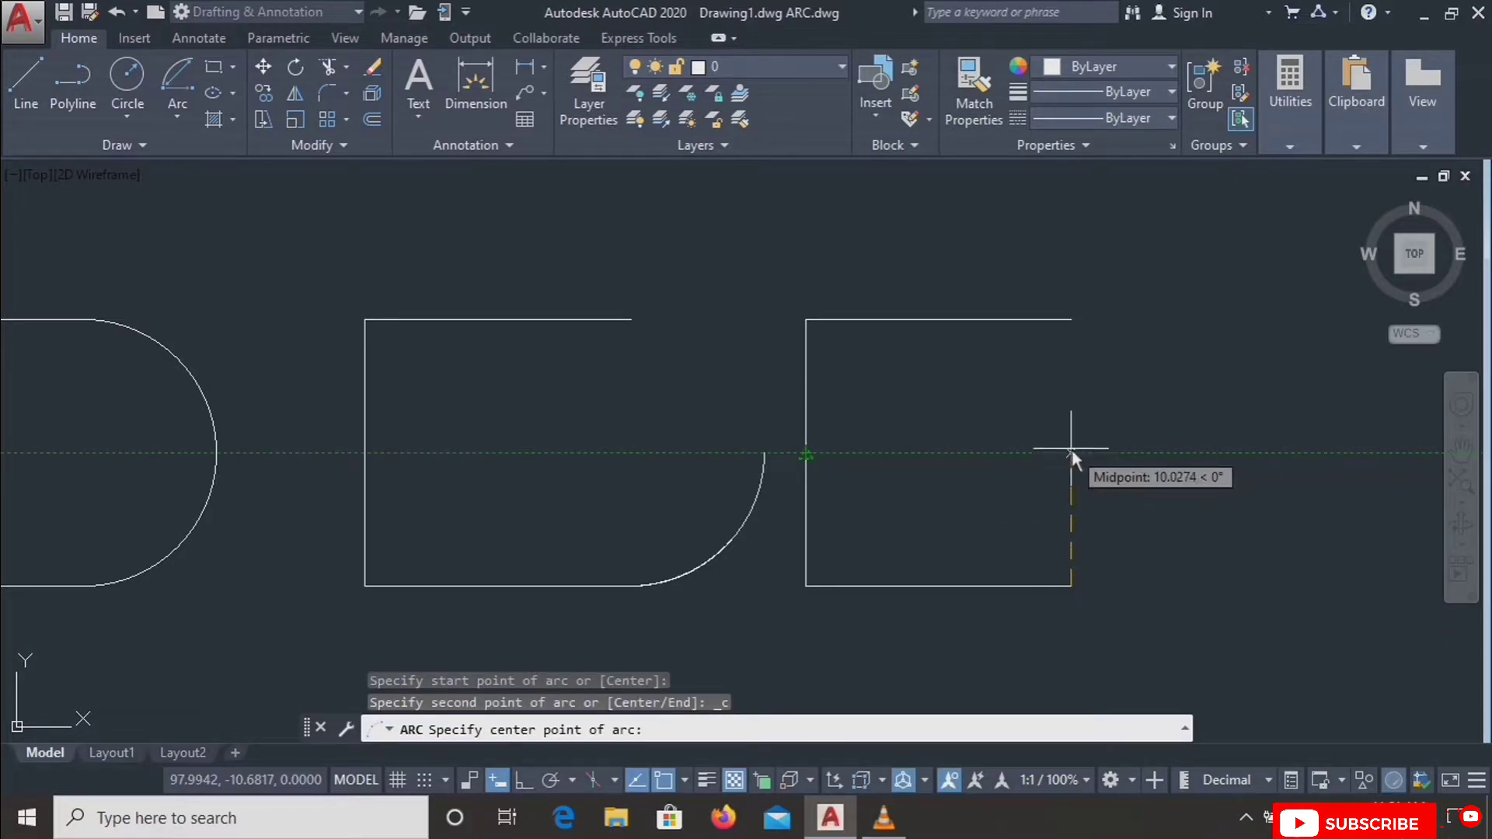
{"action": "left_click", "coordinate": [1076, 455]}
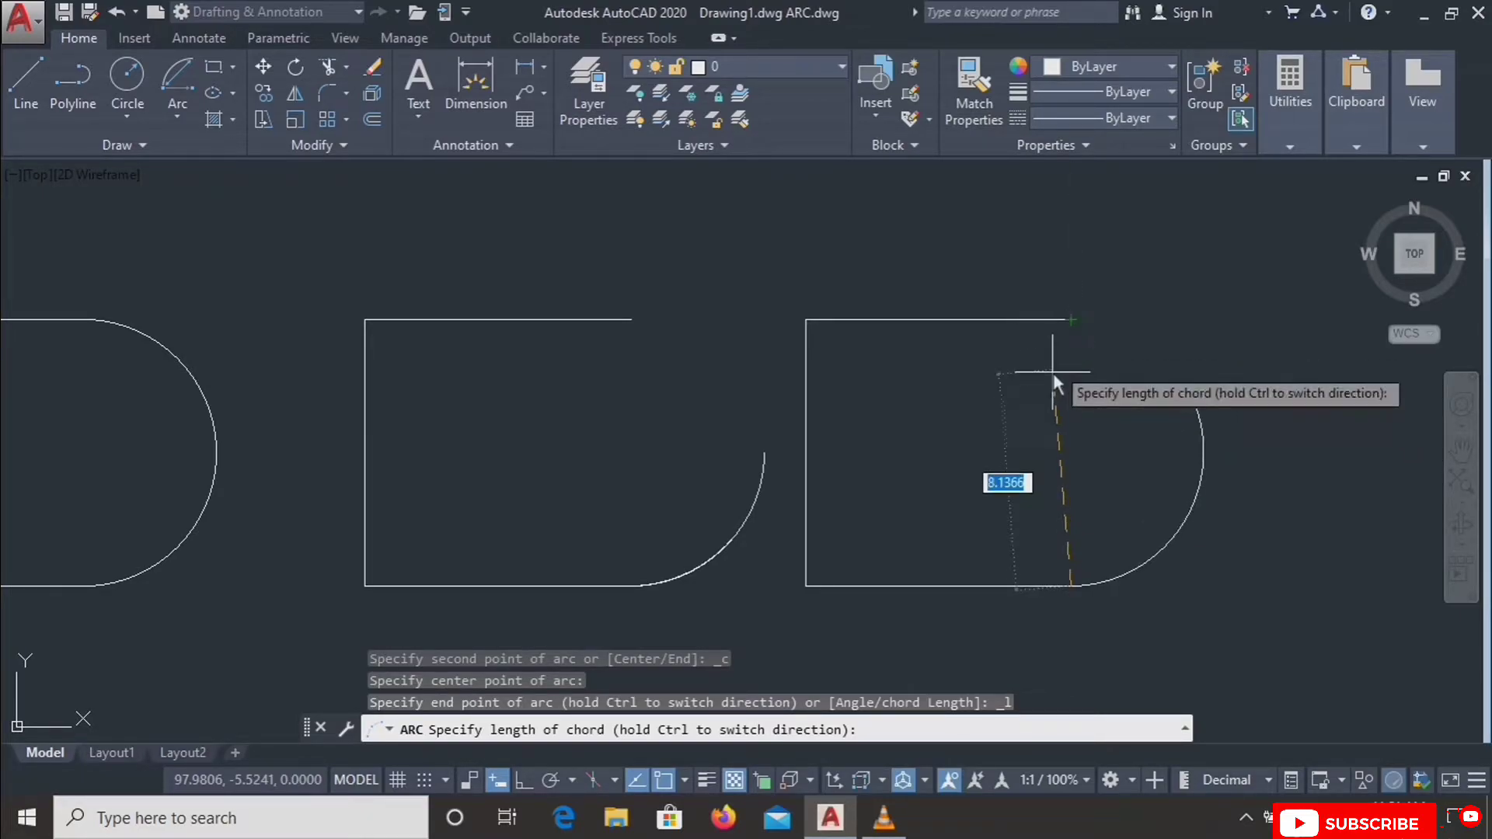
{"action": "scroll", "coordinate": [1056, 346], "scroll_direction": "down", "scroll_amount": 4}
{"action": "scroll", "coordinate": [544, 412], "scroll_direction": "up", "scroll_amount": 2}
{"action": "scroll", "coordinate": [547, 410], "scroll_direction": "up", "scroll_amount": 4}
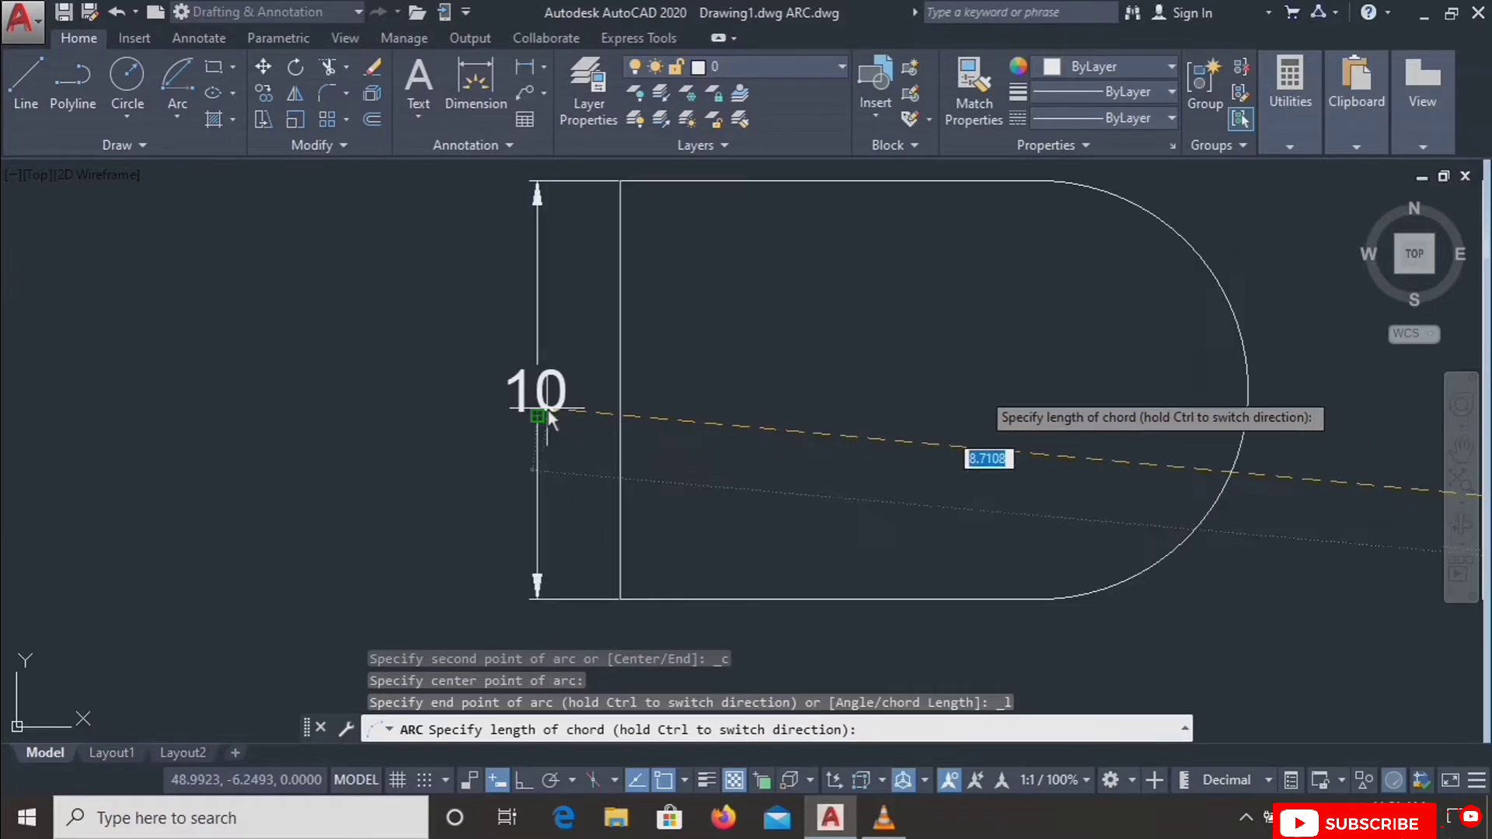
{"action": "scroll", "coordinate": [558, 429], "scroll_direction": "down", "scroll_amount": 2}
{"action": "scroll", "coordinate": [553, 424], "scroll_direction": "down", "scroll_amount": 4}
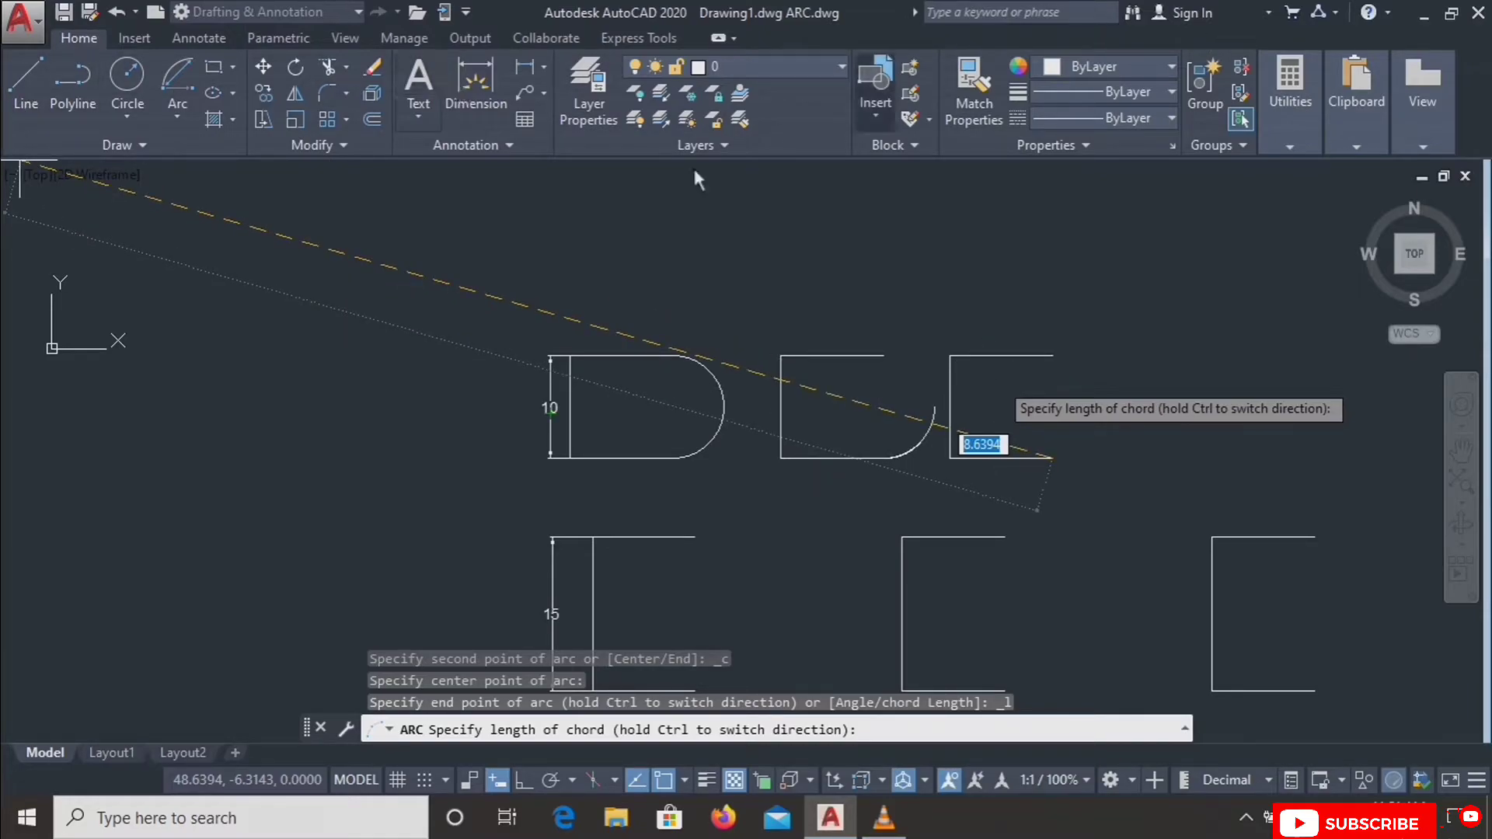
{"action": "scroll", "coordinate": [1079, 376], "scroll_direction": "up", "scroll_amount": 5}
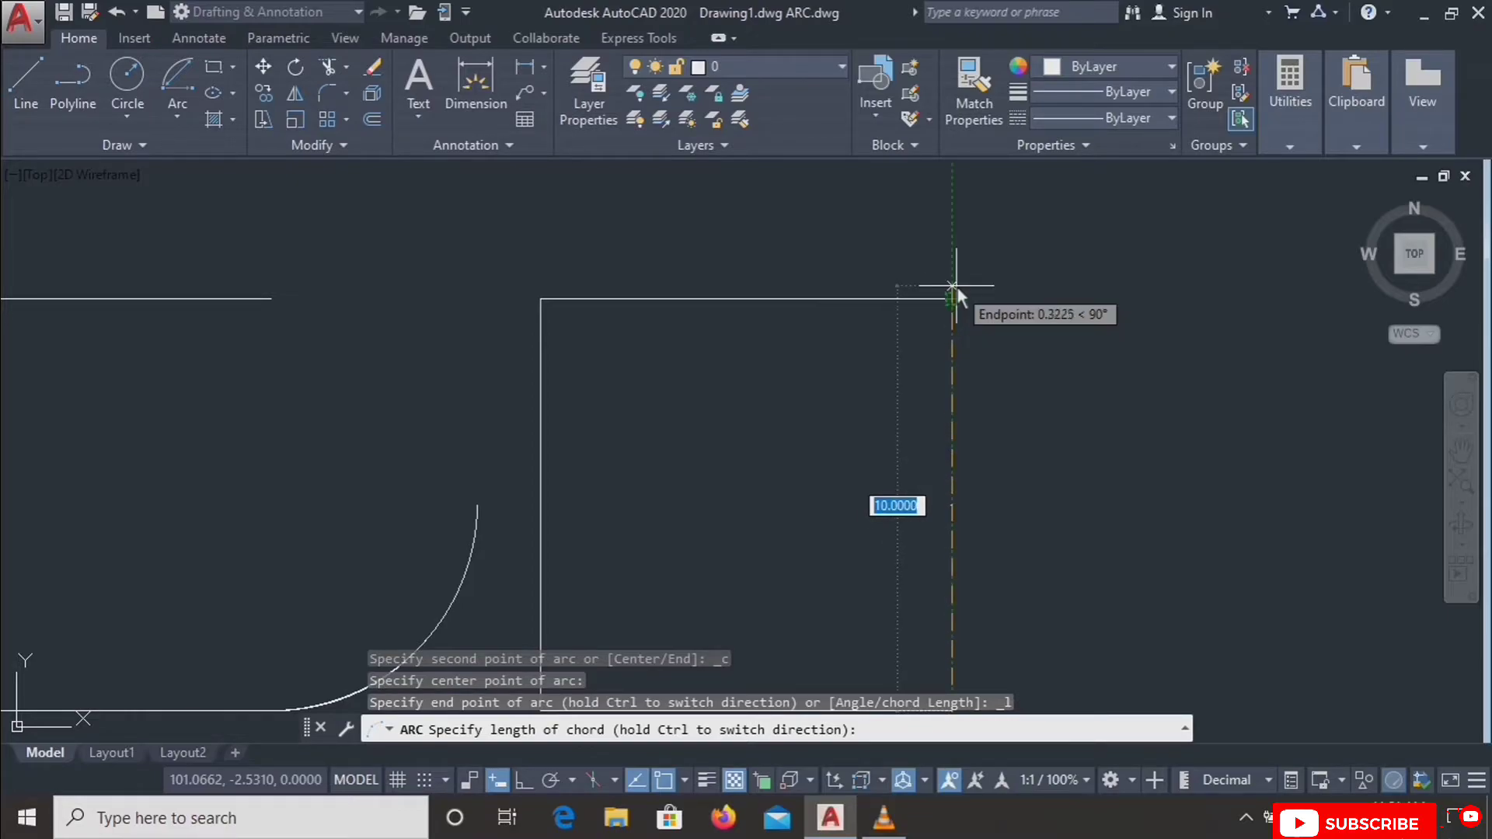
{"action": "key", "text": "F8"}
{"action": "type", "text": "10"}
{"action": "key", "text": "Return"}
{"action": "scroll", "coordinate": [843, 233], "scroll_direction": "down", "scroll_amount": 4}
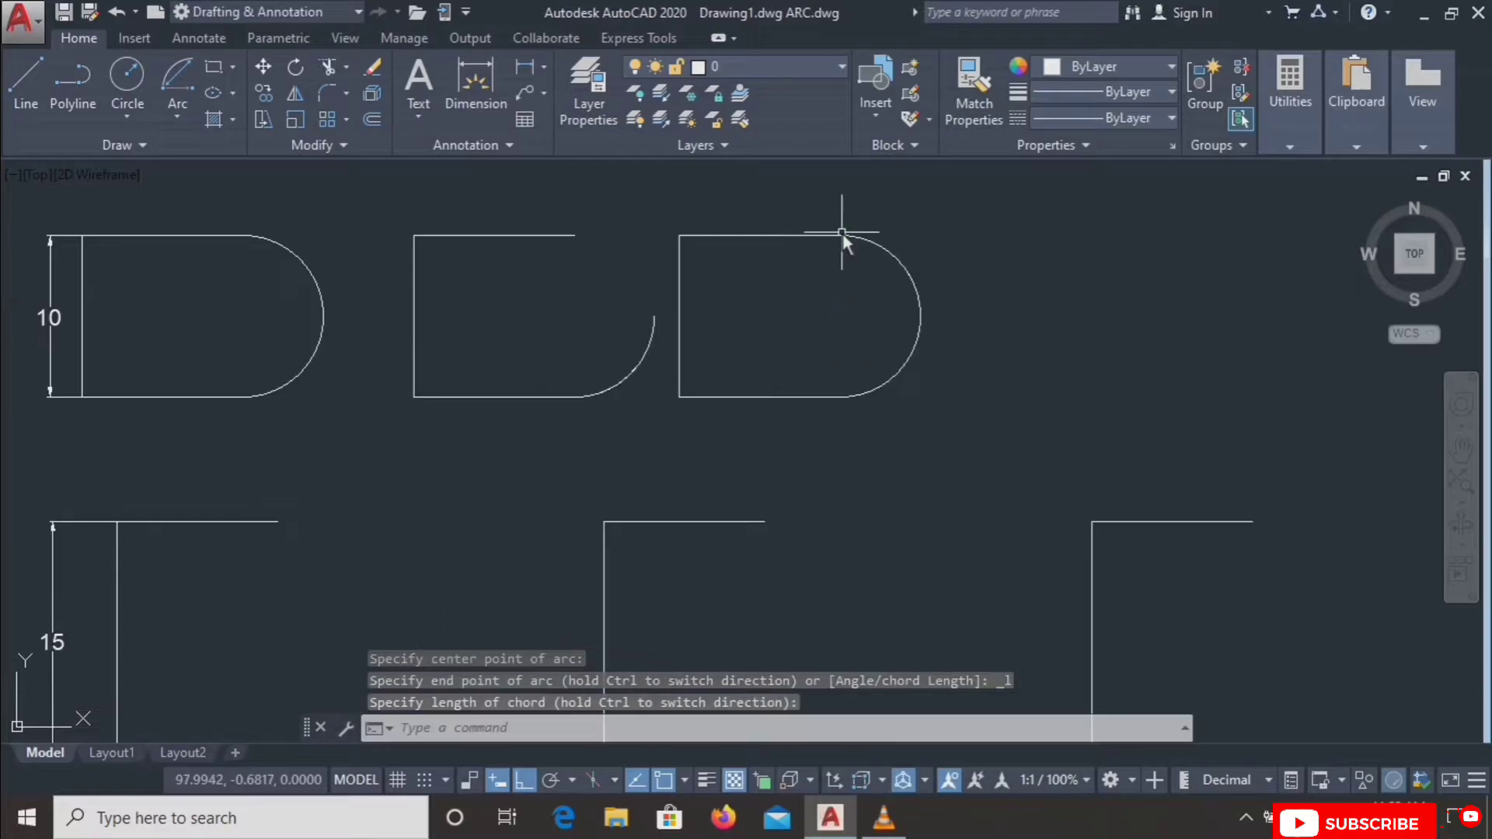
Compare the closing arcs of the first and third profiles in the upper row.
{"action": "middle_click_drag", "start_coordinate": [856, 307], "coordinate": [907, 321]}
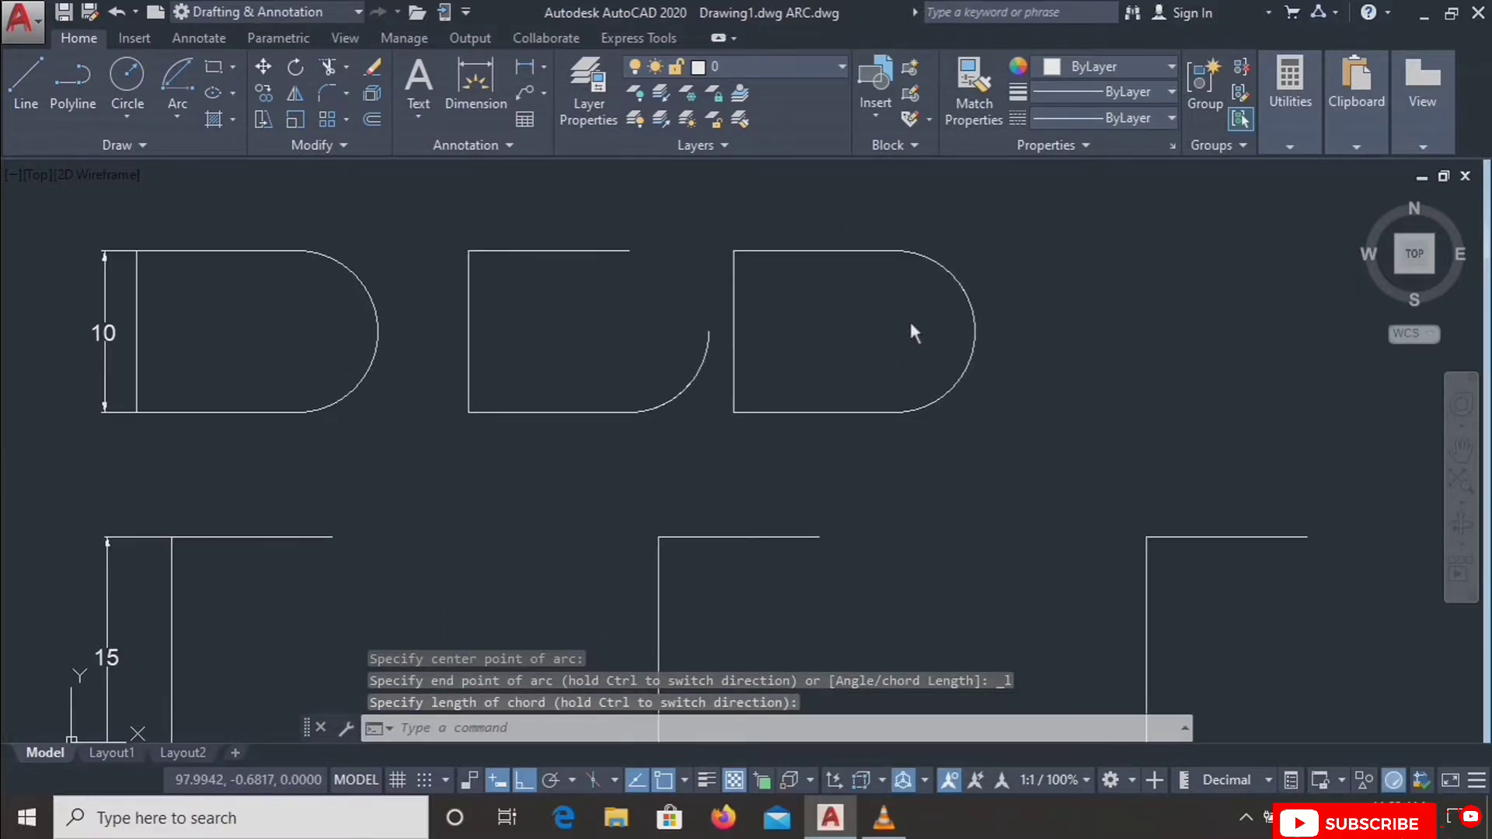
{"action": "left_click", "coordinate": [177, 117]}
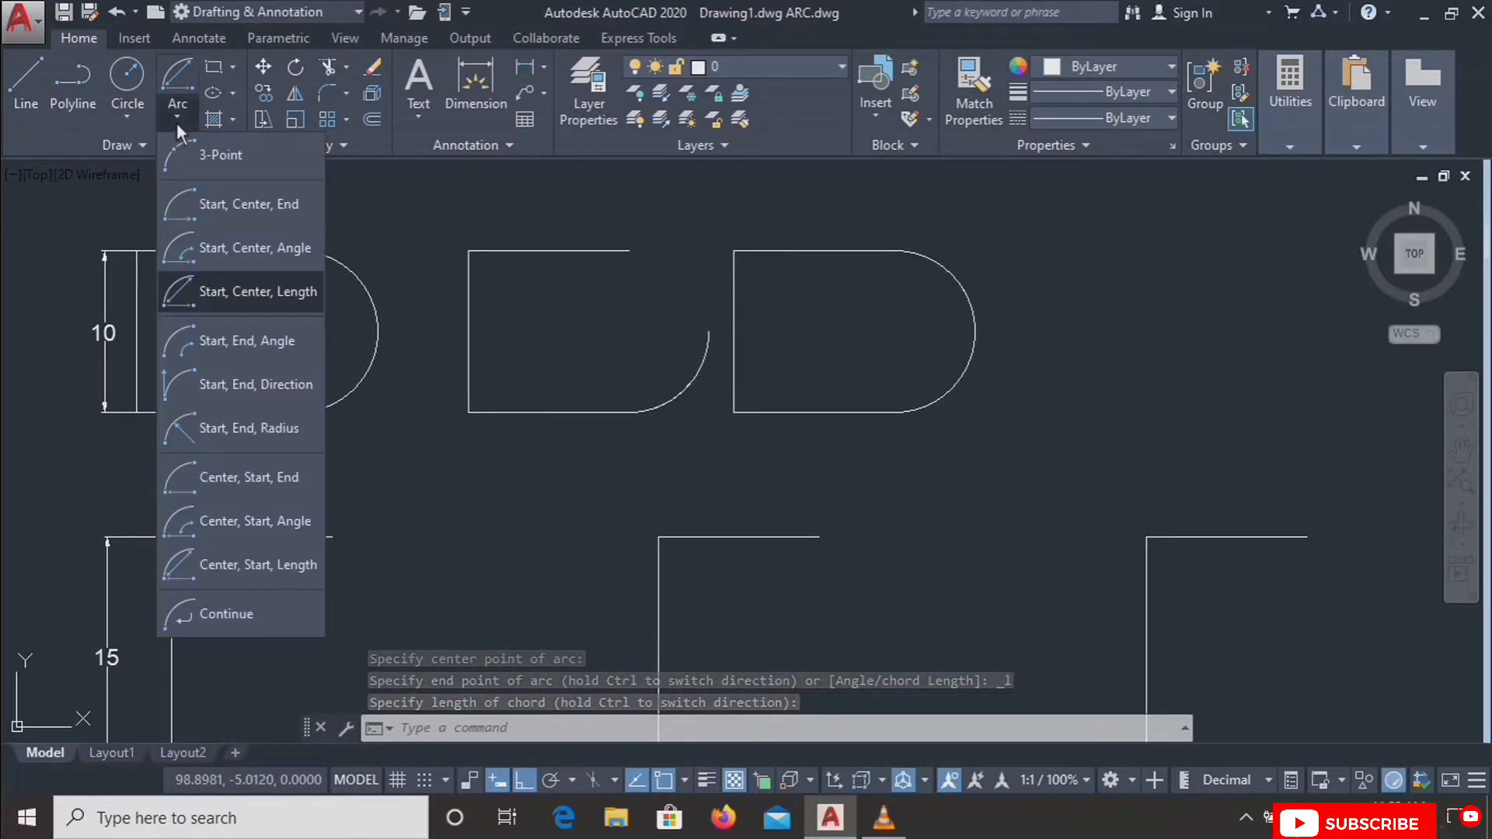
{"action": "left_click", "coordinate": [385, 258]}
{"action": "left_click", "coordinate": [325, 323]}
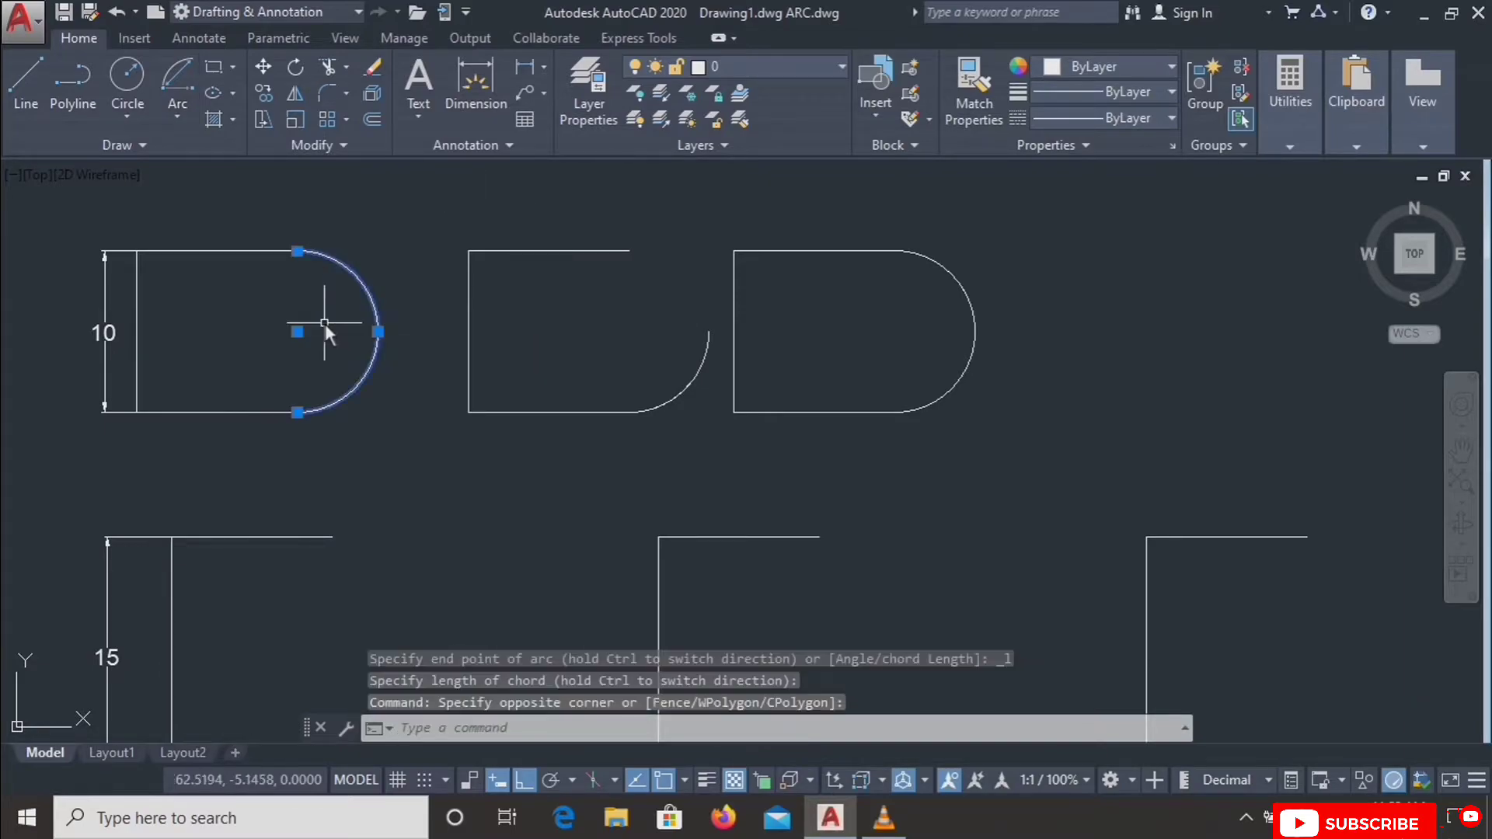
{"action": "left_click", "coordinate": [1000, 278]}
{"action": "left_click", "coordinate": [946, 371]}
{"action": "key", "text": "Escape"}
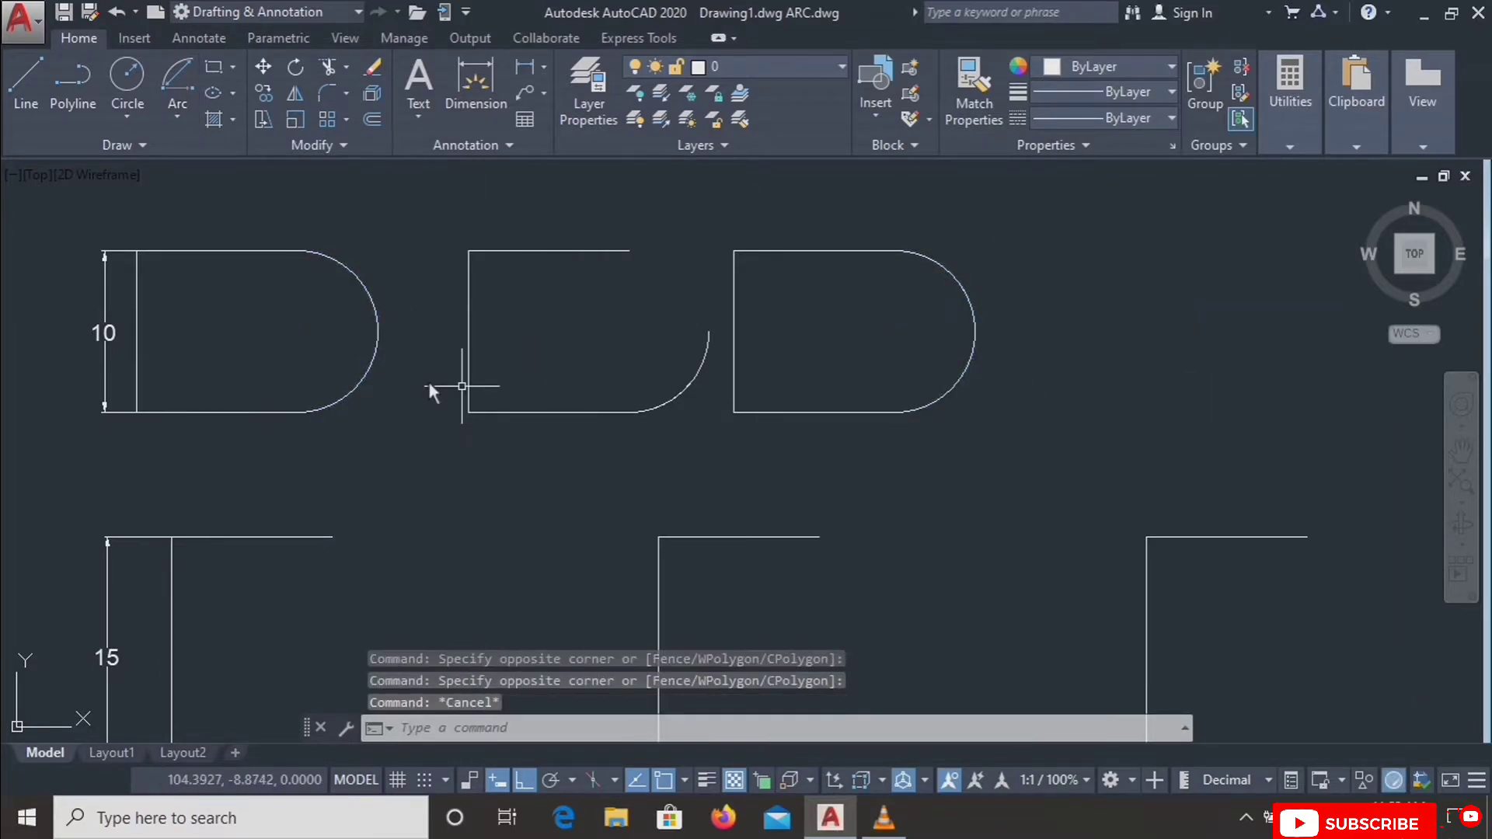
{"action": "left_click", "coordinate": [178, 116]}
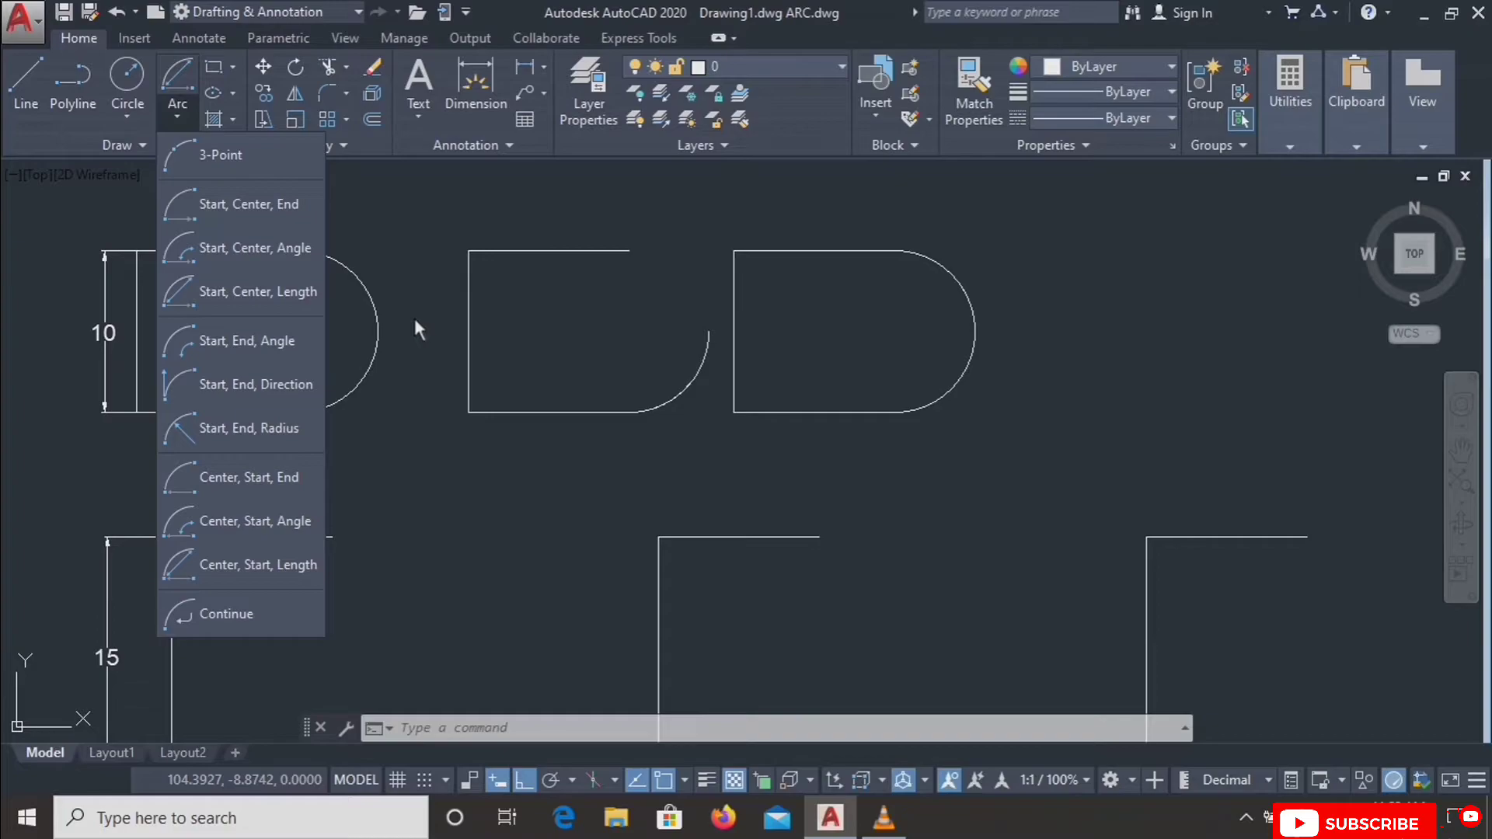
{"action": "left_click", "coordinate": [415, 320]}
Close the lower row's first profile with a Start, End, Angle arc from its lower to upper open end, with Ortho off and included angle 135°.
{"action": "middle_click_drag", "start_coordinate": [355, 404], "coordinate": [398, 237]}
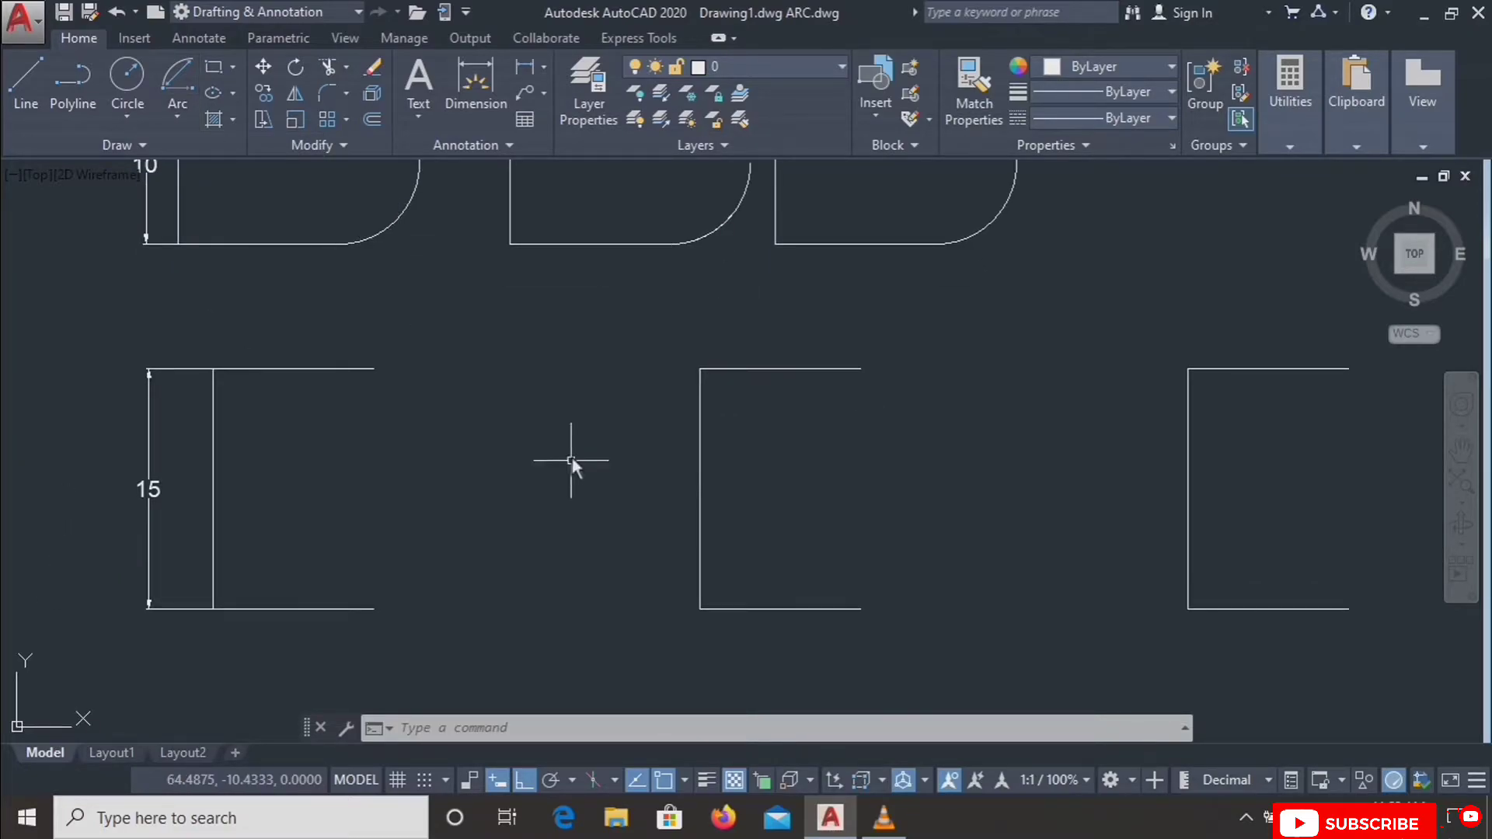
{"action": "left_click", "coordinate": [190, 114]}
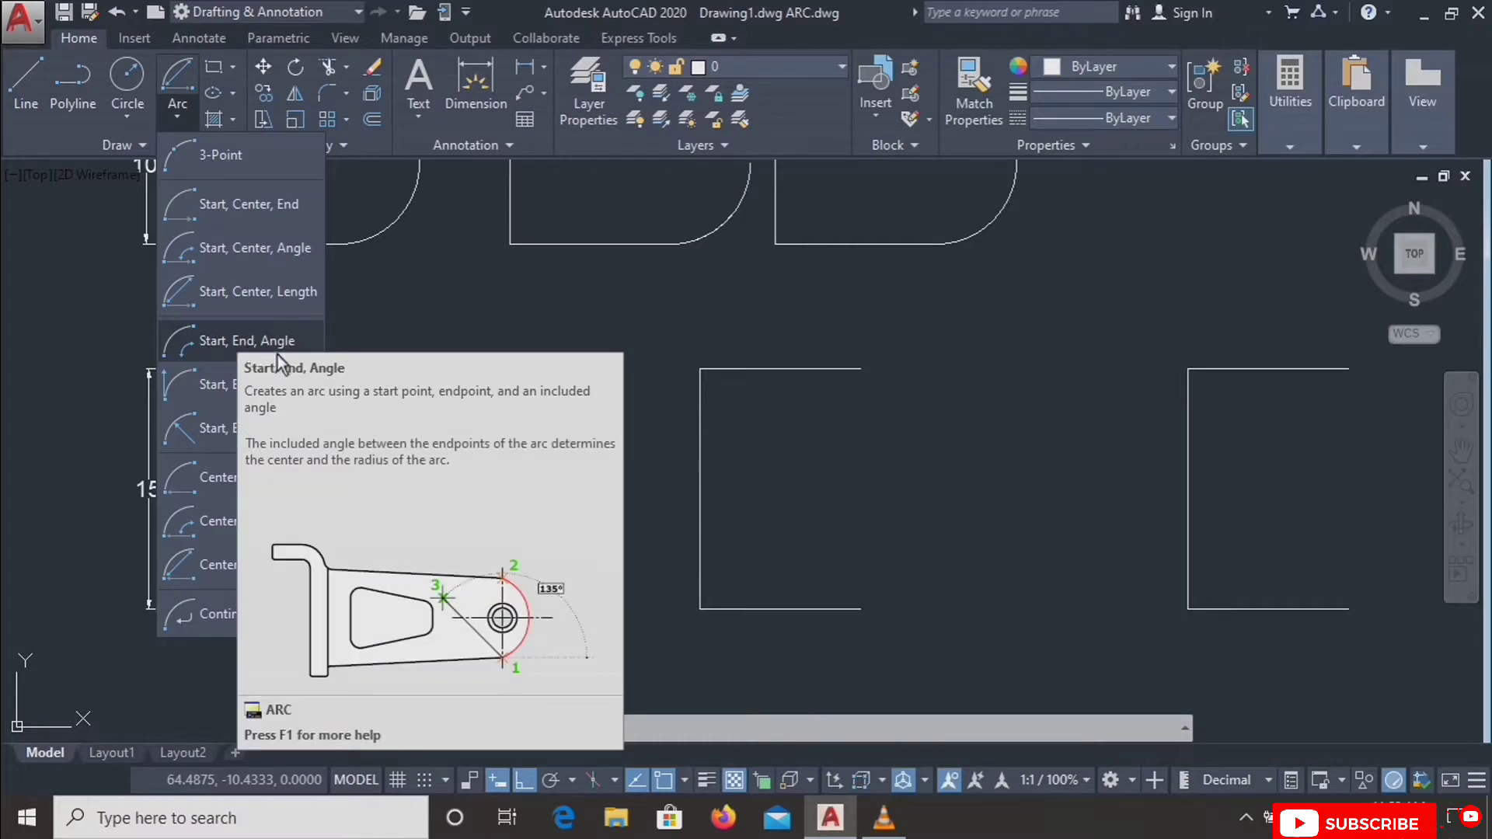
{"action": "left_click", "coordinate": [233, 339]}
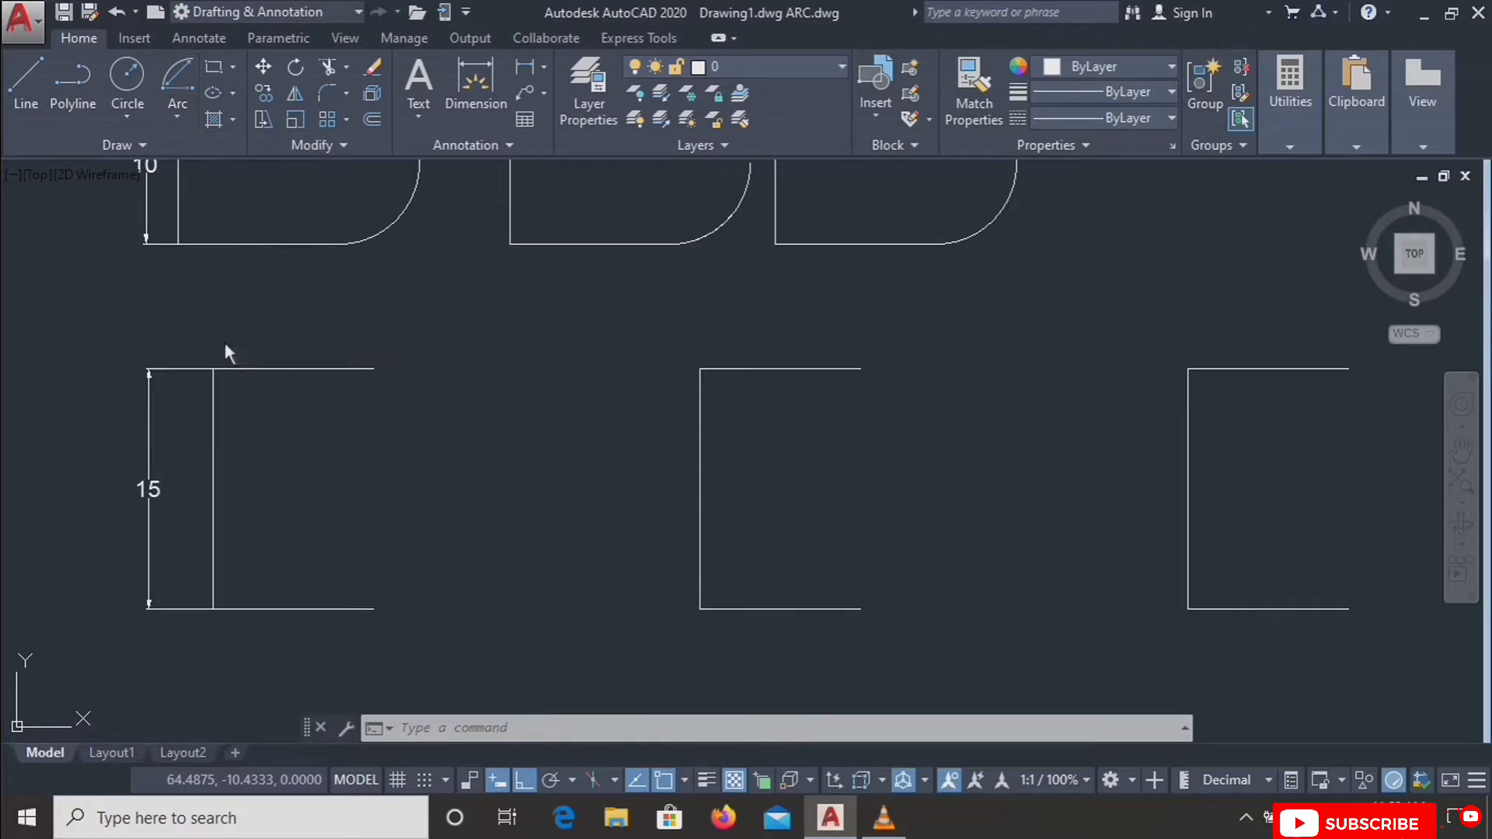
{"action": "left_click", "coordinate": [374, 609]}
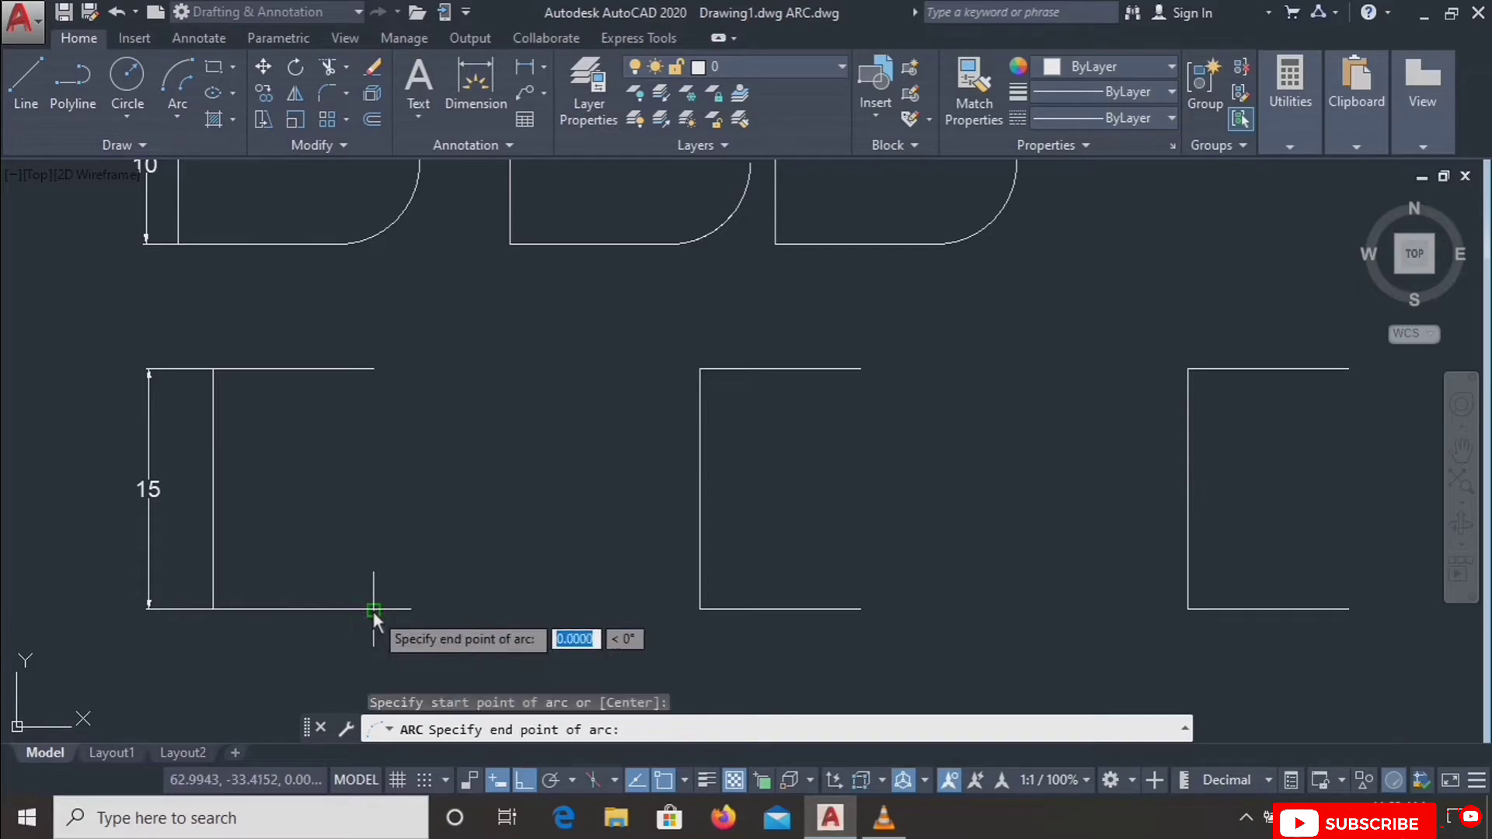
{"action": "left_click", "coordinate": [373, 367]}
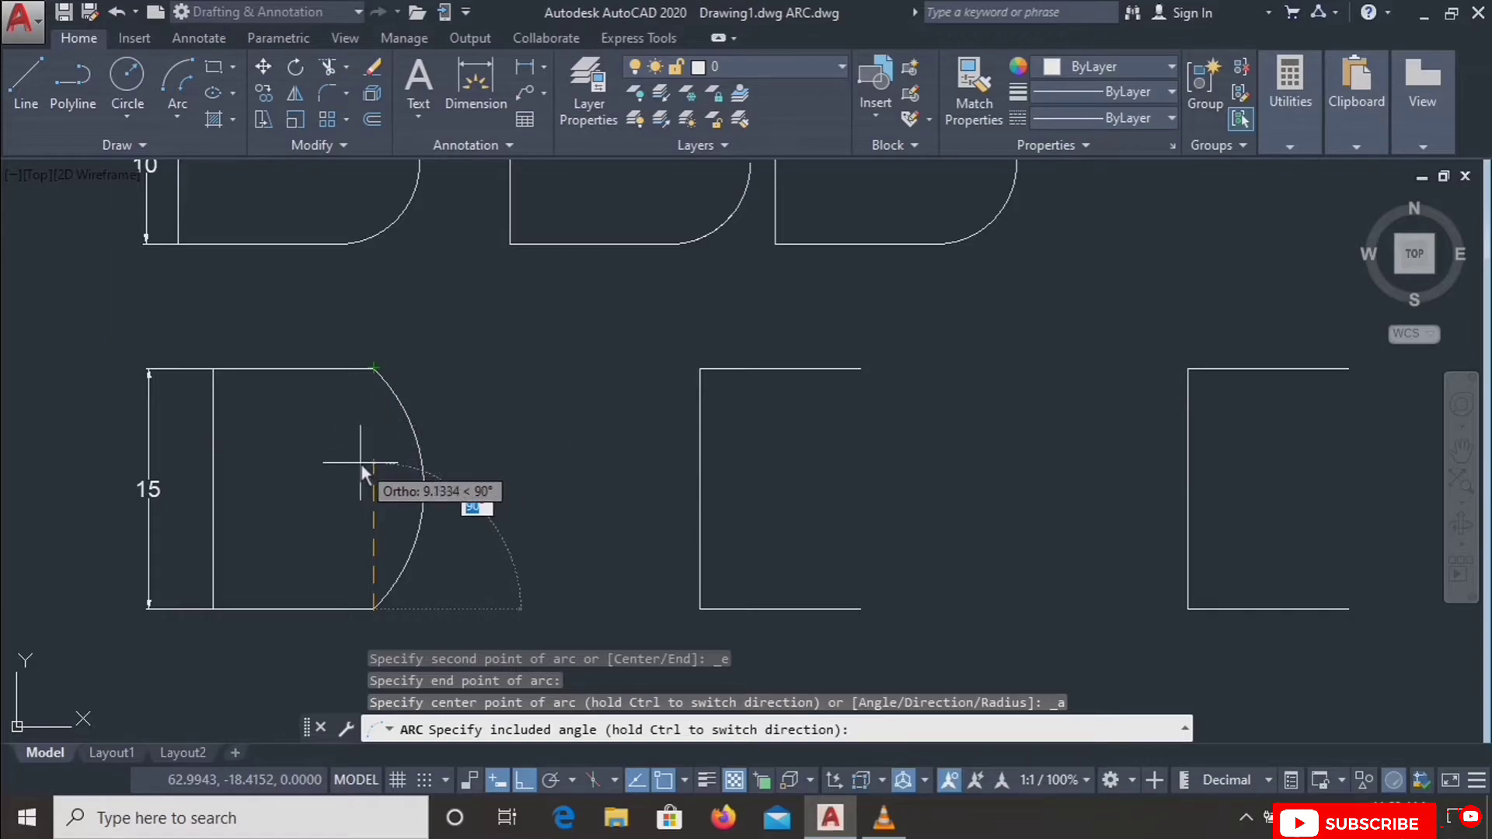
{"action": "key", "text": "F8"}
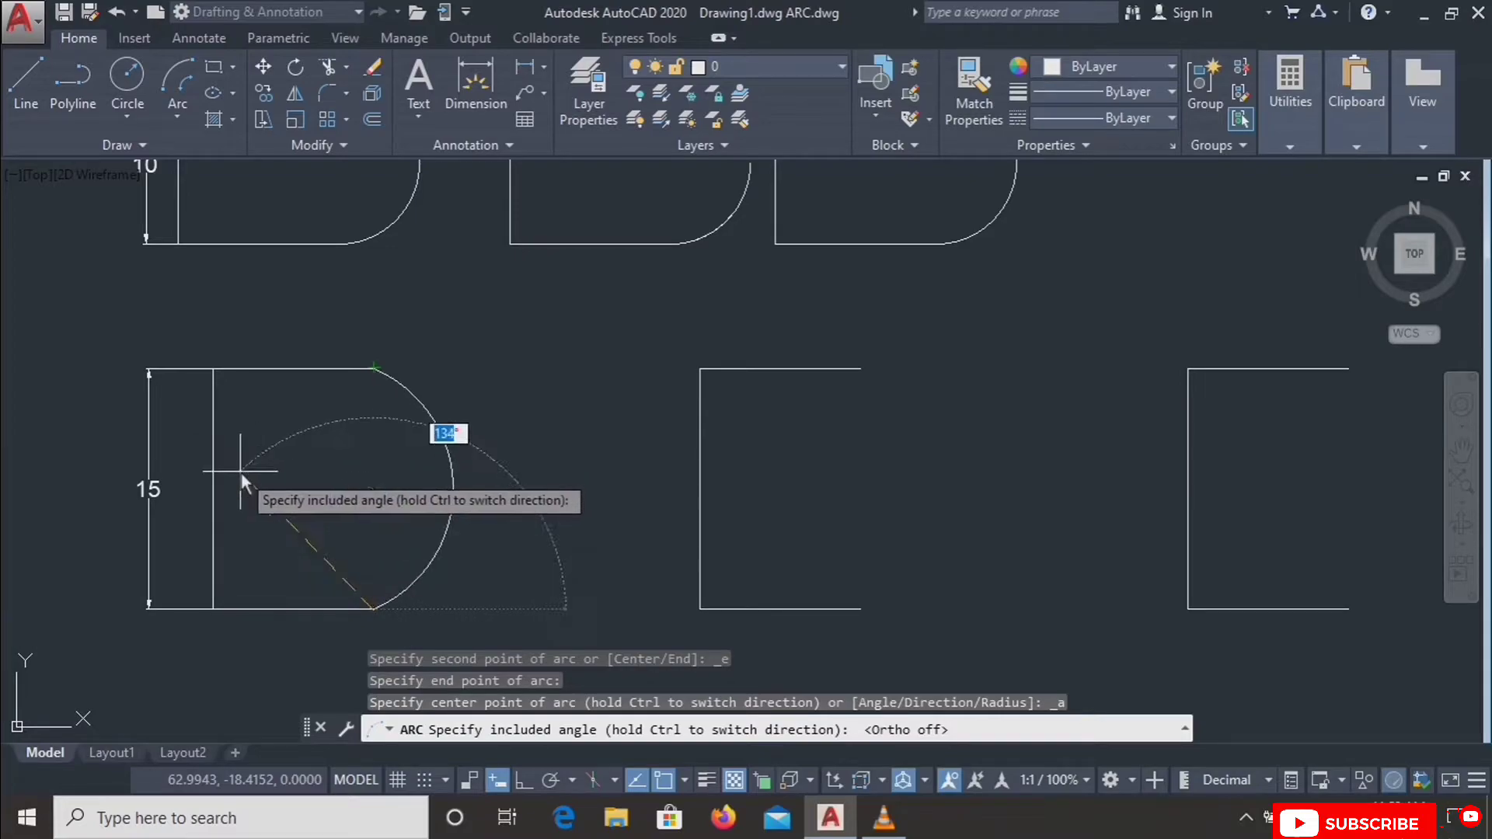
{"action": "type", "text": "135"}
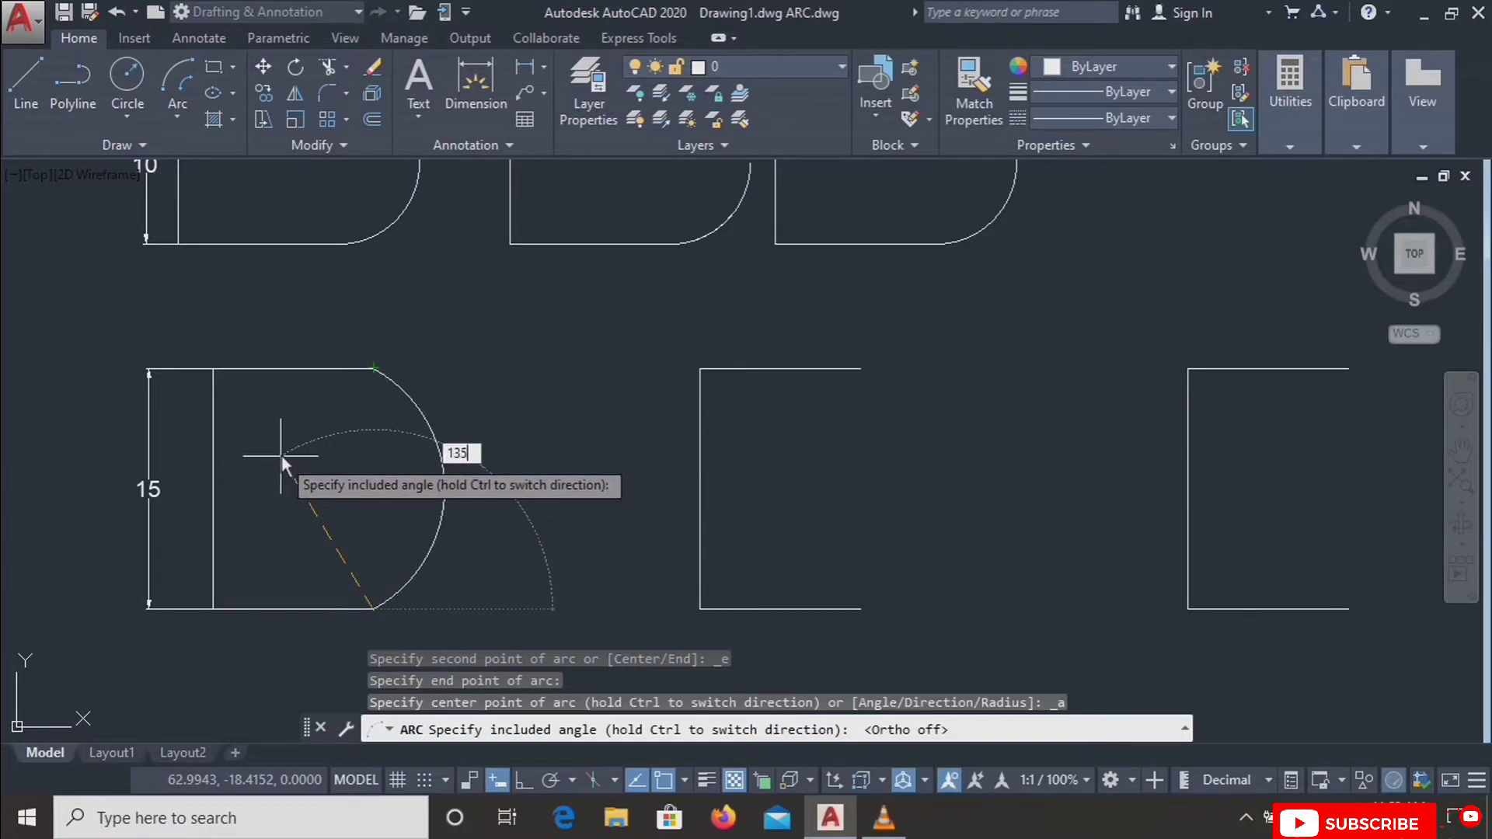
{"action": "key", "text": "Return"}
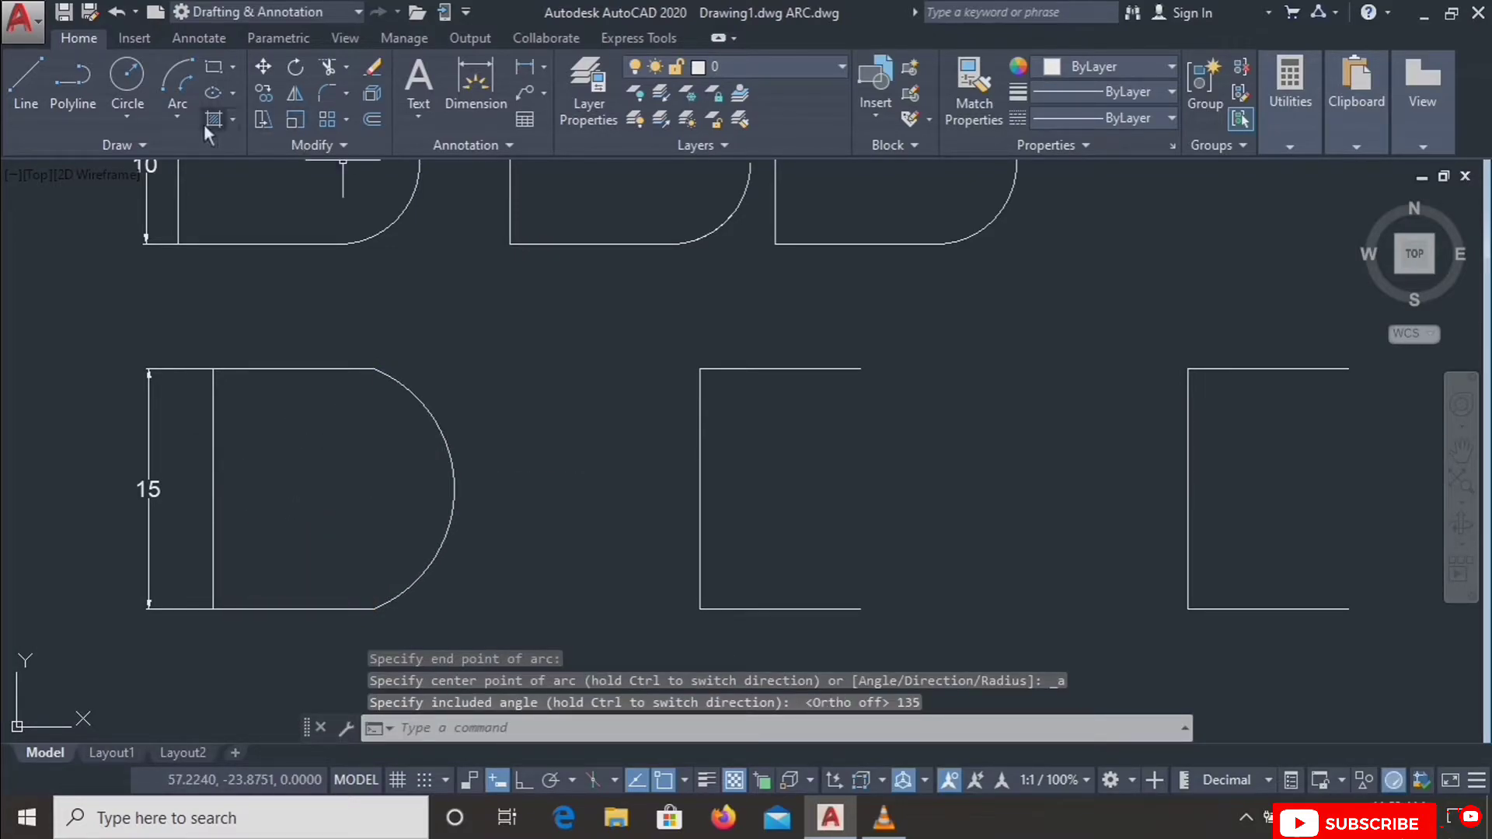
Close the second 15-high profile with a Start, End, Direction arc from its lower to upper open end, bulging outward.
{"action": "left_click", "coordinate": [179, 124]}
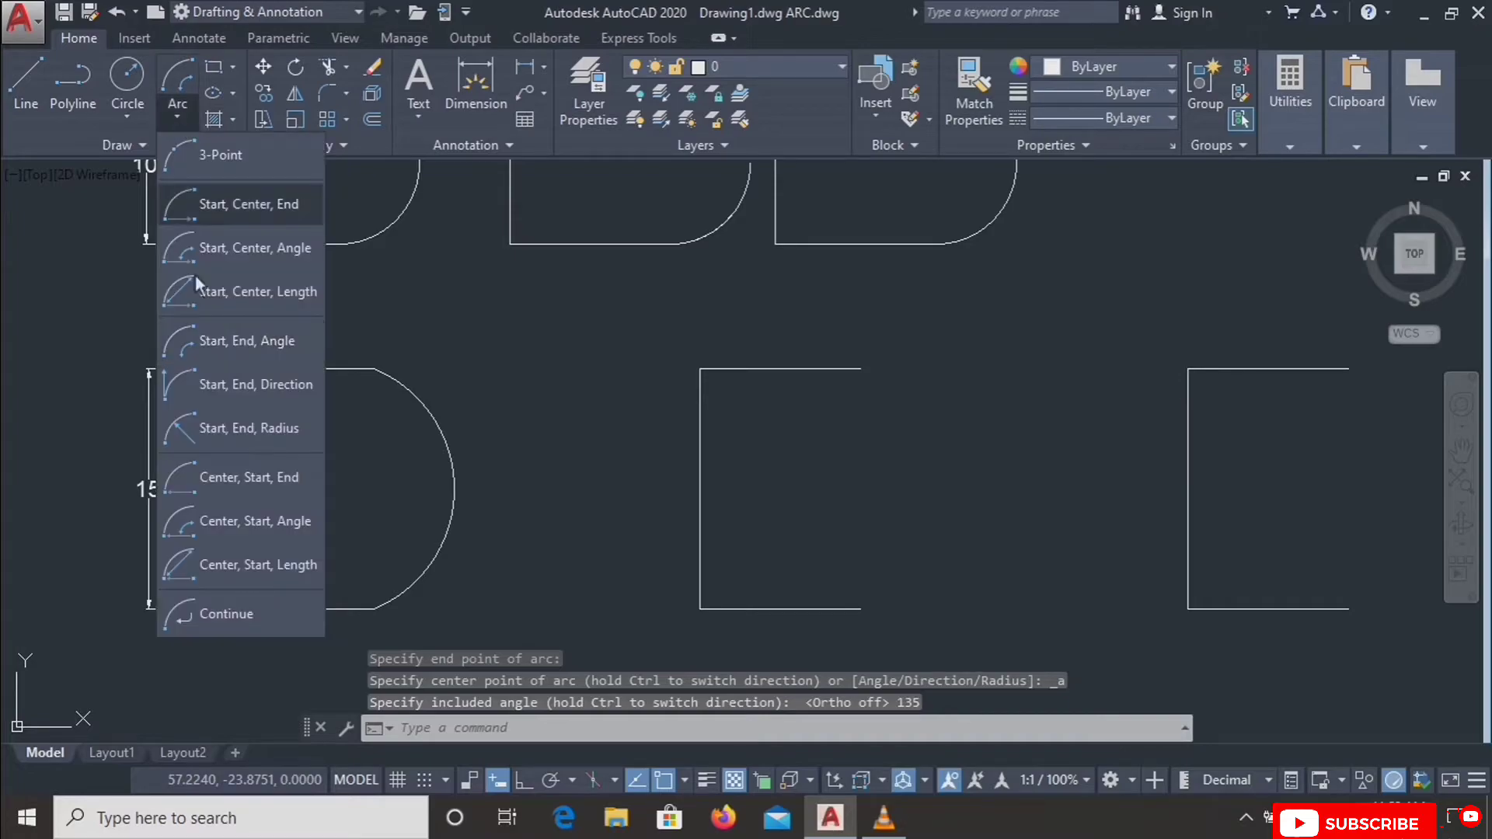
{"action": "left_click", "coordinate": [230, 384]}
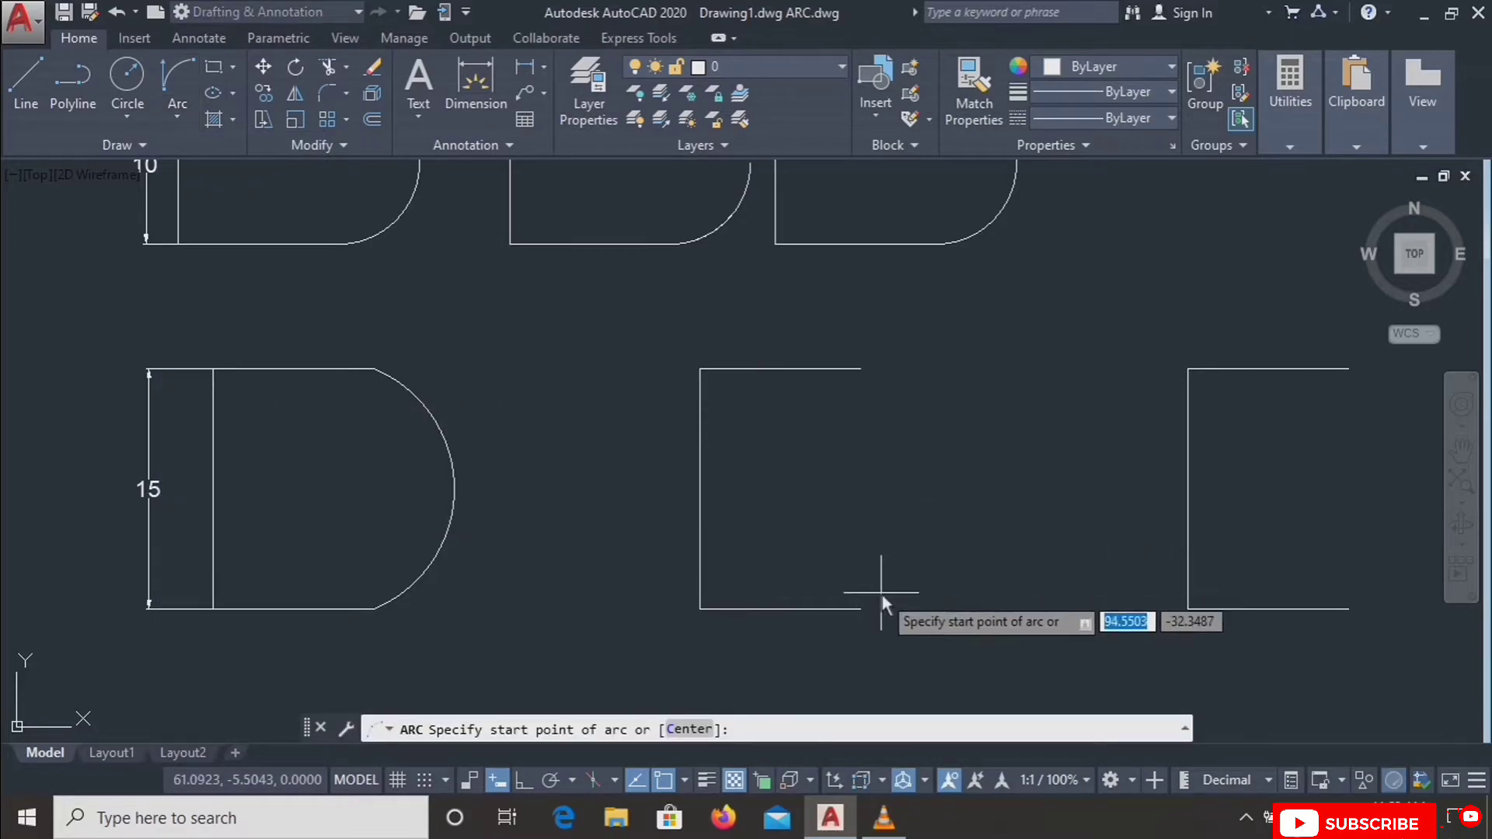
{"action": "left_click", "coordinate": [864, 610]}
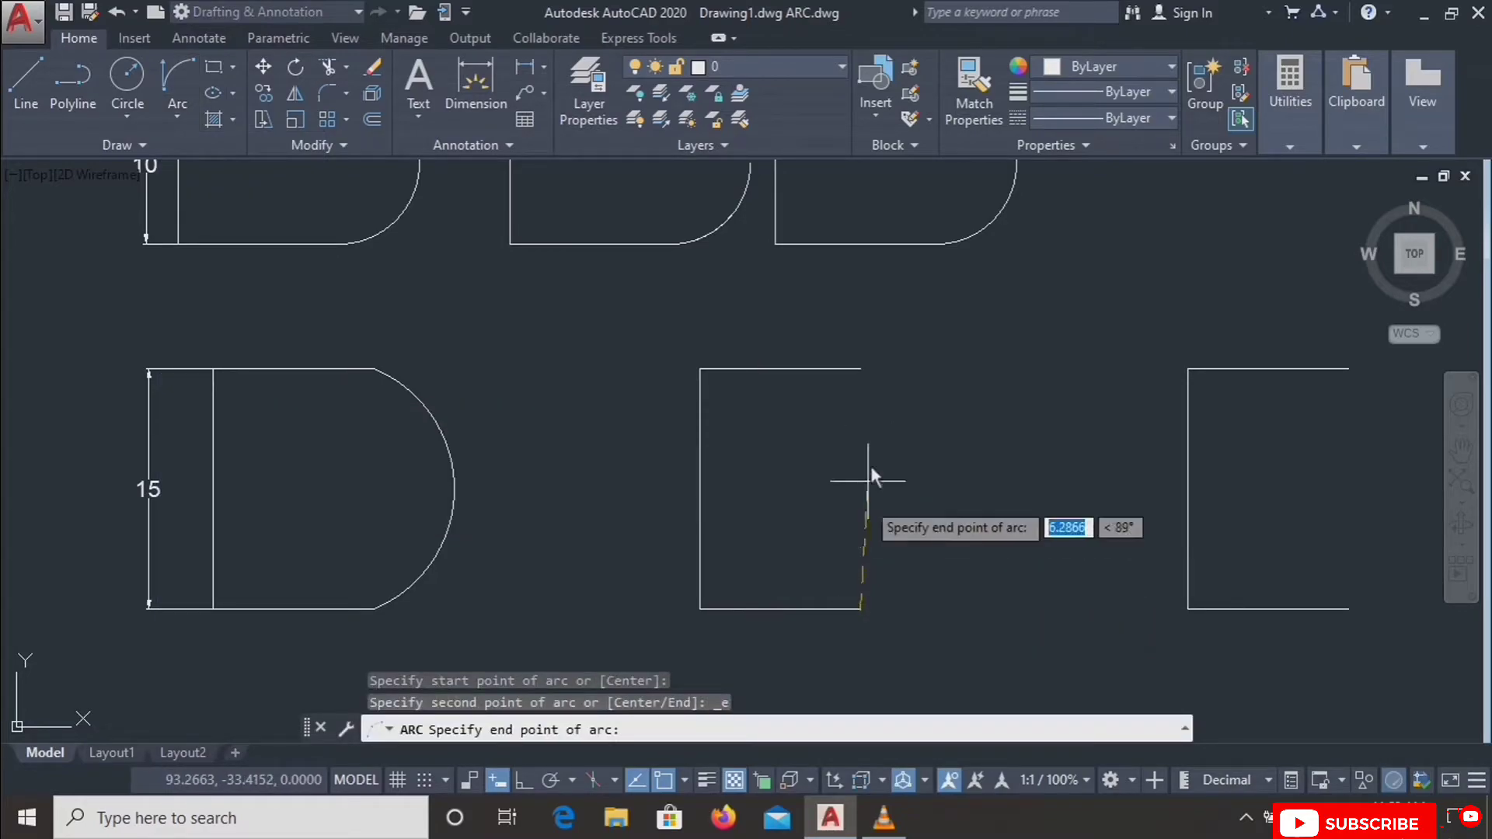
{"action": "left_click", "coordinate": [861, 368]}
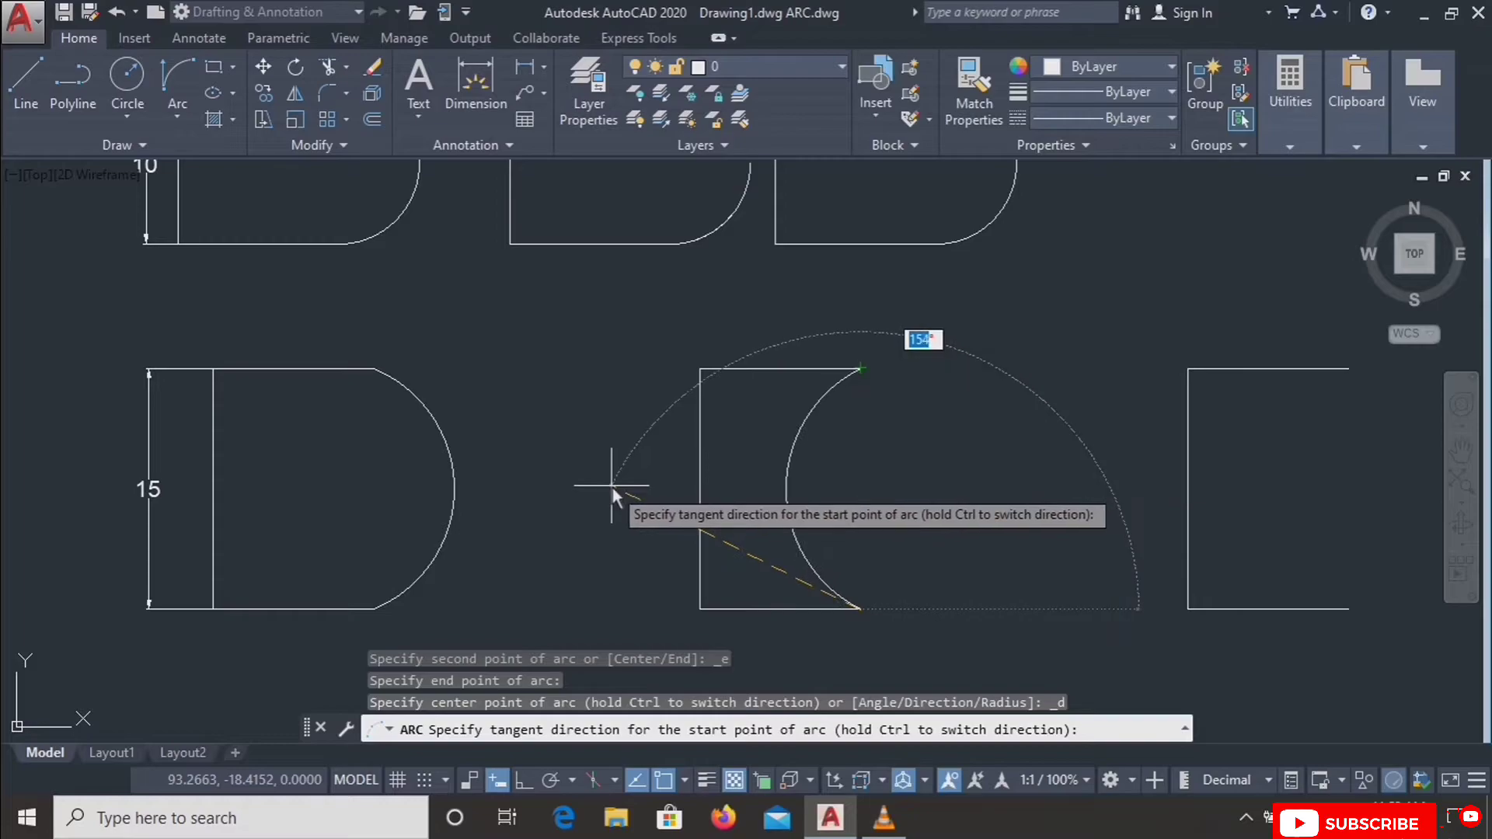
{"action": "left_click", "coordinate": [990, 431]}
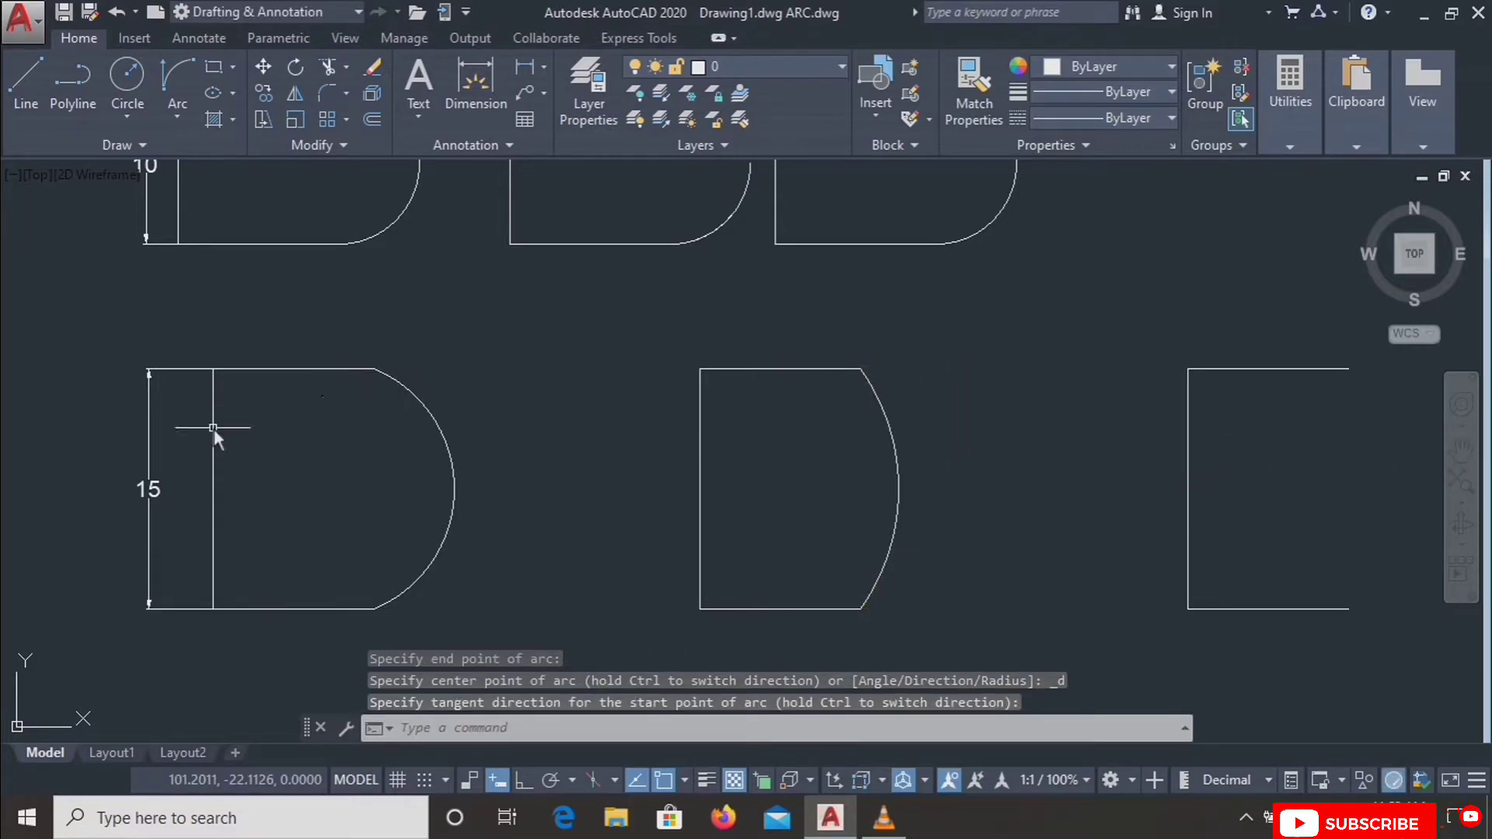
Close the third 15-high profile with a Start, End, Radius arc from its lower to upper open end, radius 8.
{"action": "left_click", "coordinate": [170, 123]}
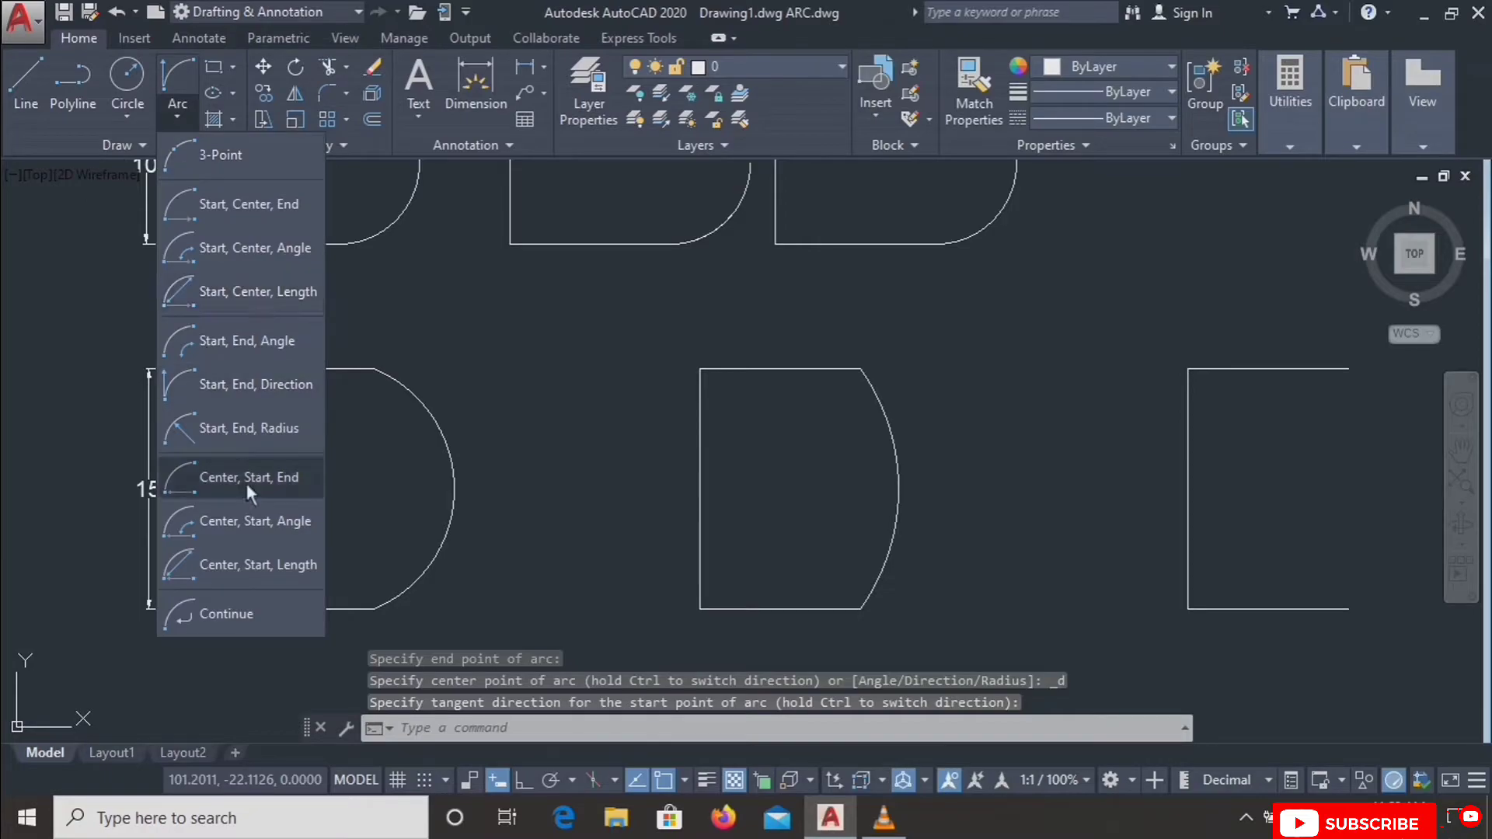
{"action": "left_click", "coordinate": [259, 431]}
{"action": "middle_click_drag", "start_coordinate": [1029, 561], "coordinate": [641, 636]}
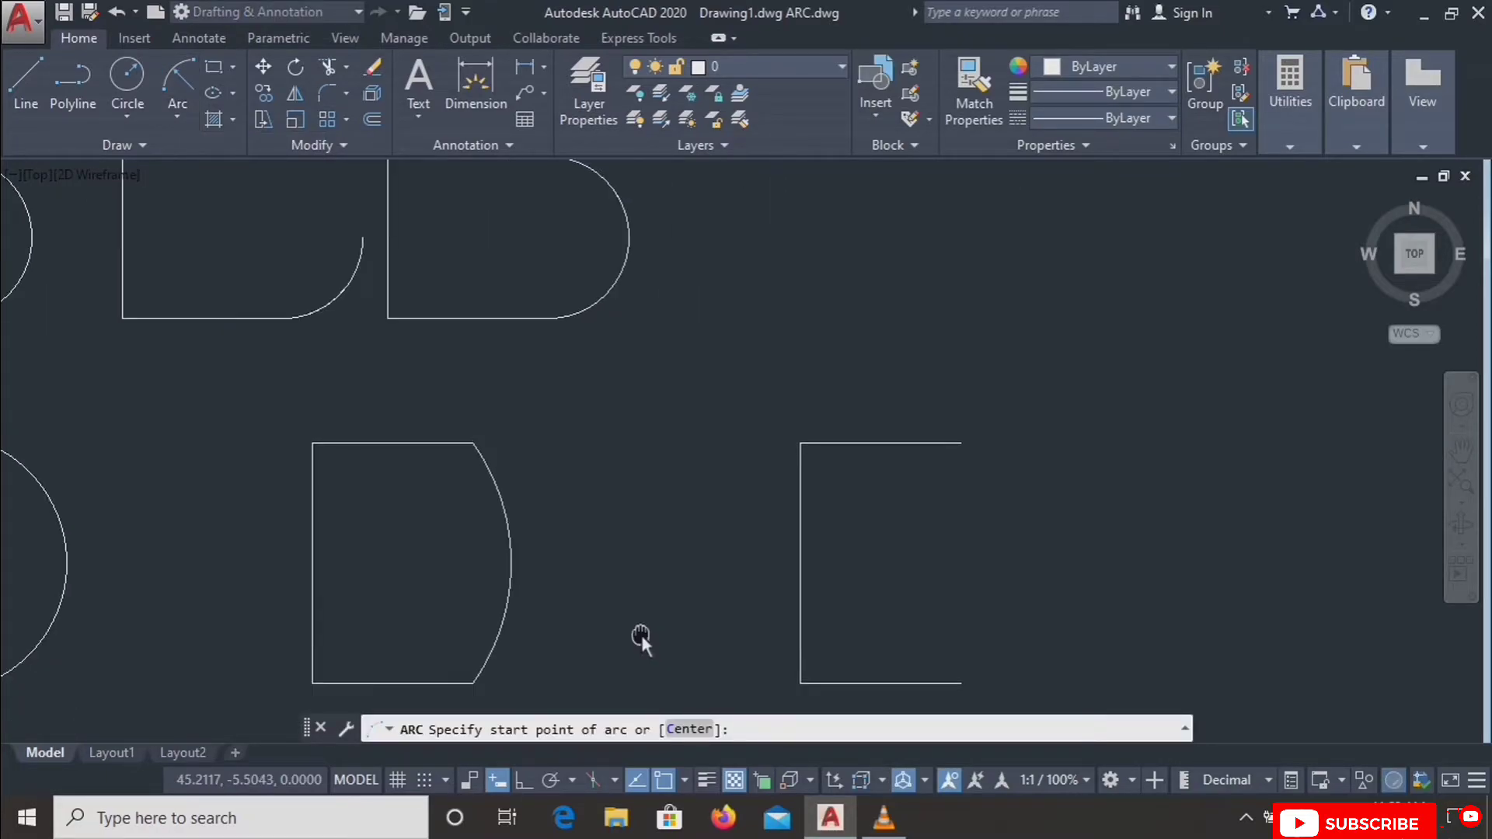
{"action": "left_click", "coordinate": [959, 683]}
{"action": "left_click", "coordinate": [960, 443]}
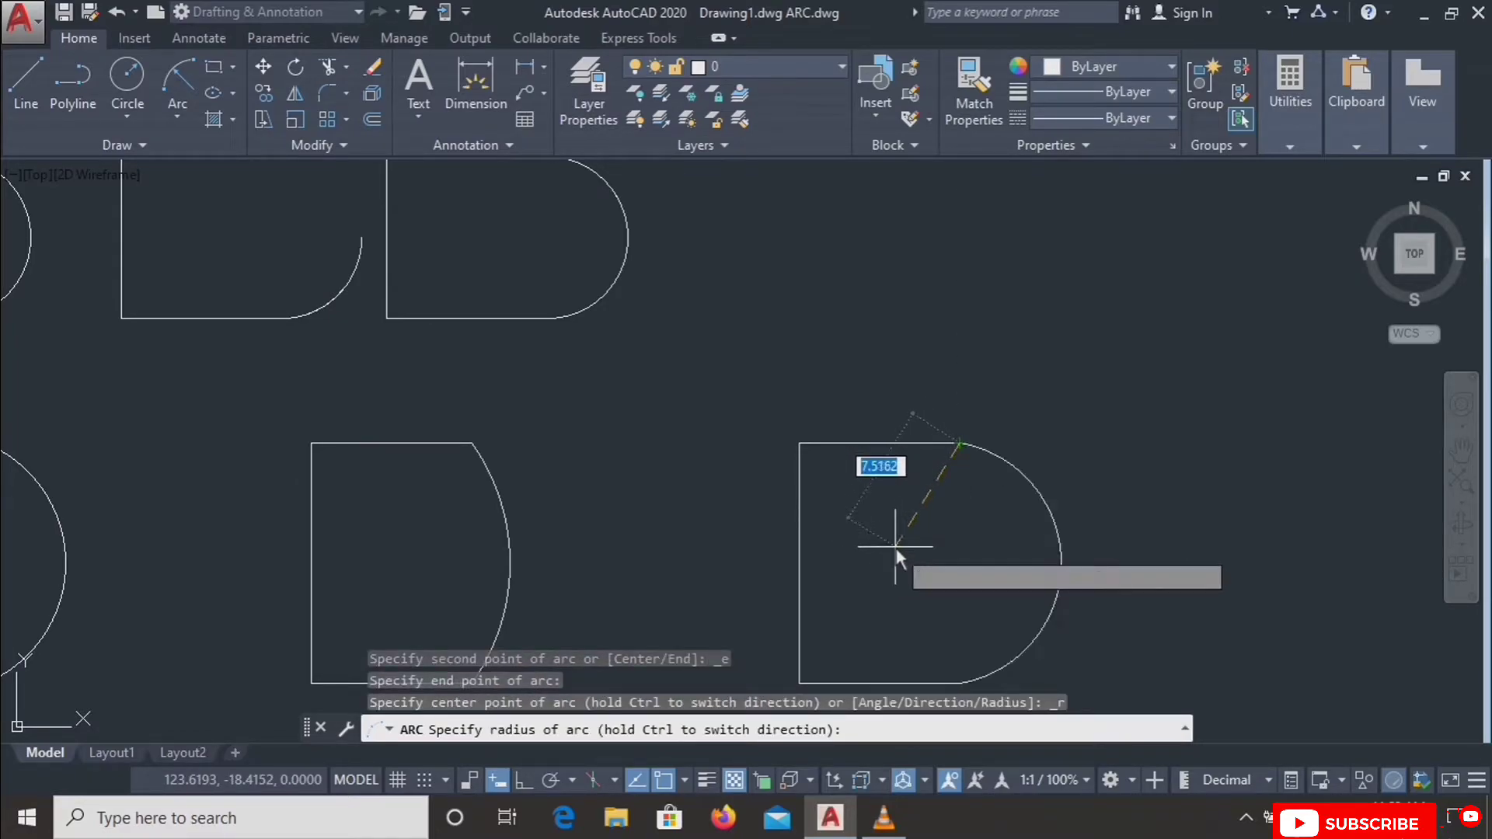
{"action": "type", "text": "8"}
{"action": "key", "text": "Return"}
Close the first 20-high profile with a Center, Start, End arc centred midway between the open ends, running from lower to upper end.
{"action": "scroll", "coordinate": [939, 530], "scroll_direction": "down", "scroll_amount": 2}
{"action": "middle_click_drag", "start_coordinate": [915, 553], "coordinate": [1006, 398]}
{"action": "middle_click_drag", "start_coordinate": [650, 444], "coordinate": [722, 316]}
{"action": "middle_click_drag", "start_coordinate": [618, 441], "coordinate": [620, 384]}
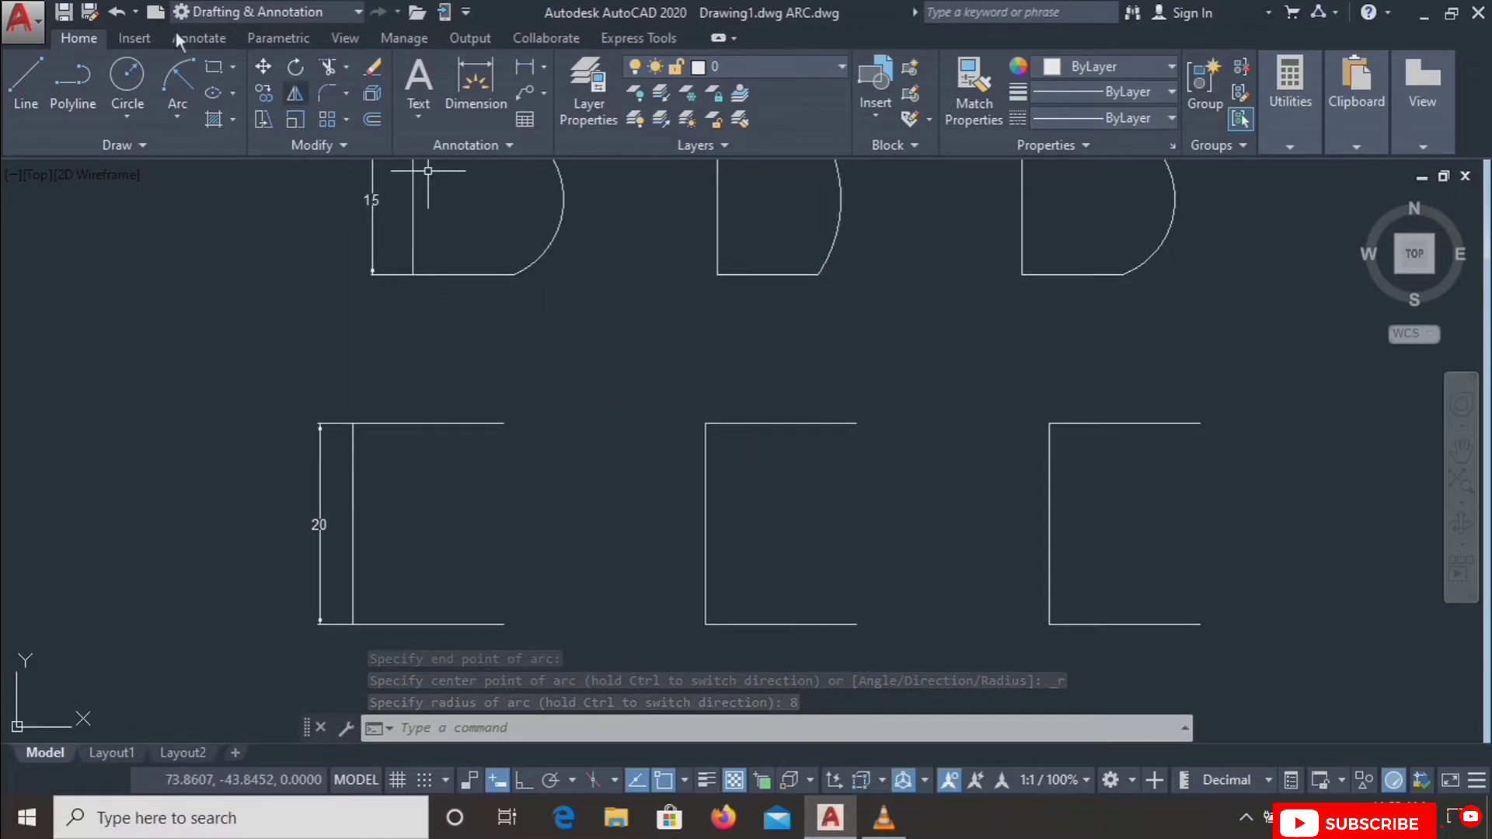
{"action": "left_click", "coordinate": [188, 122]}
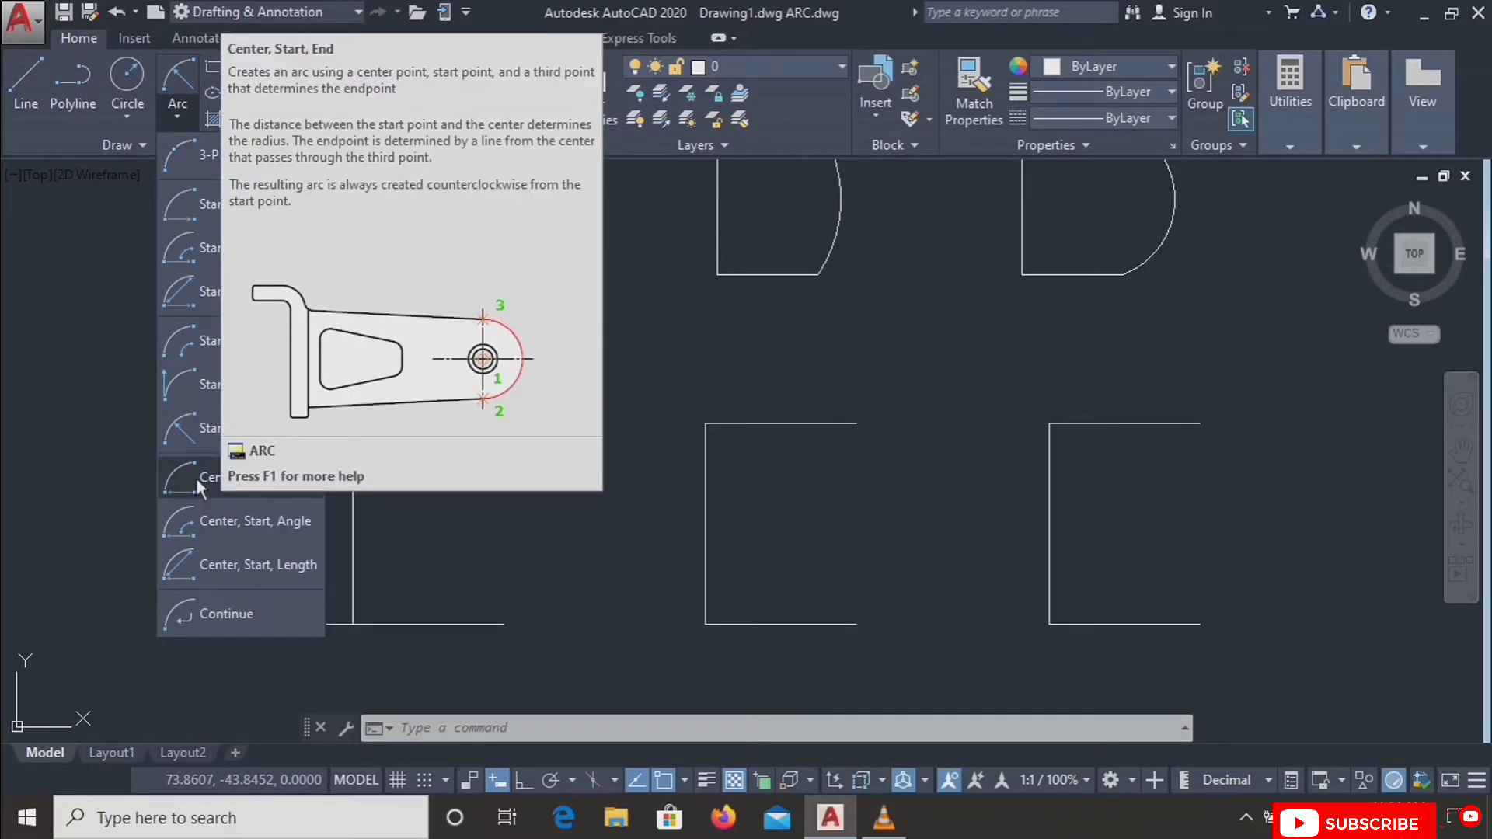
{"action": "left_click", "coordinate": [196, 478]}
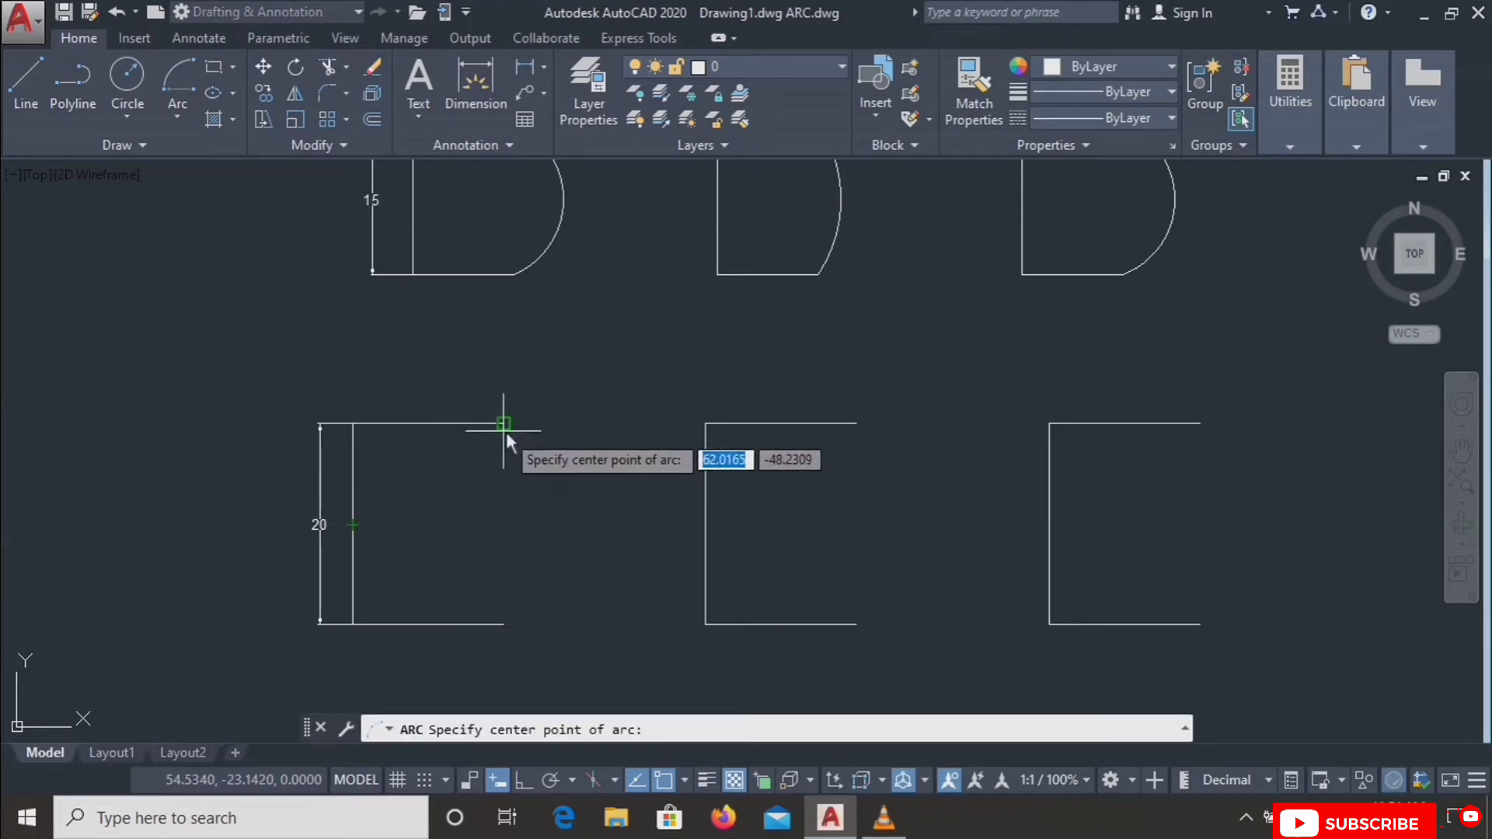
{"action": "left_click", "coordinate": [504, 525]}
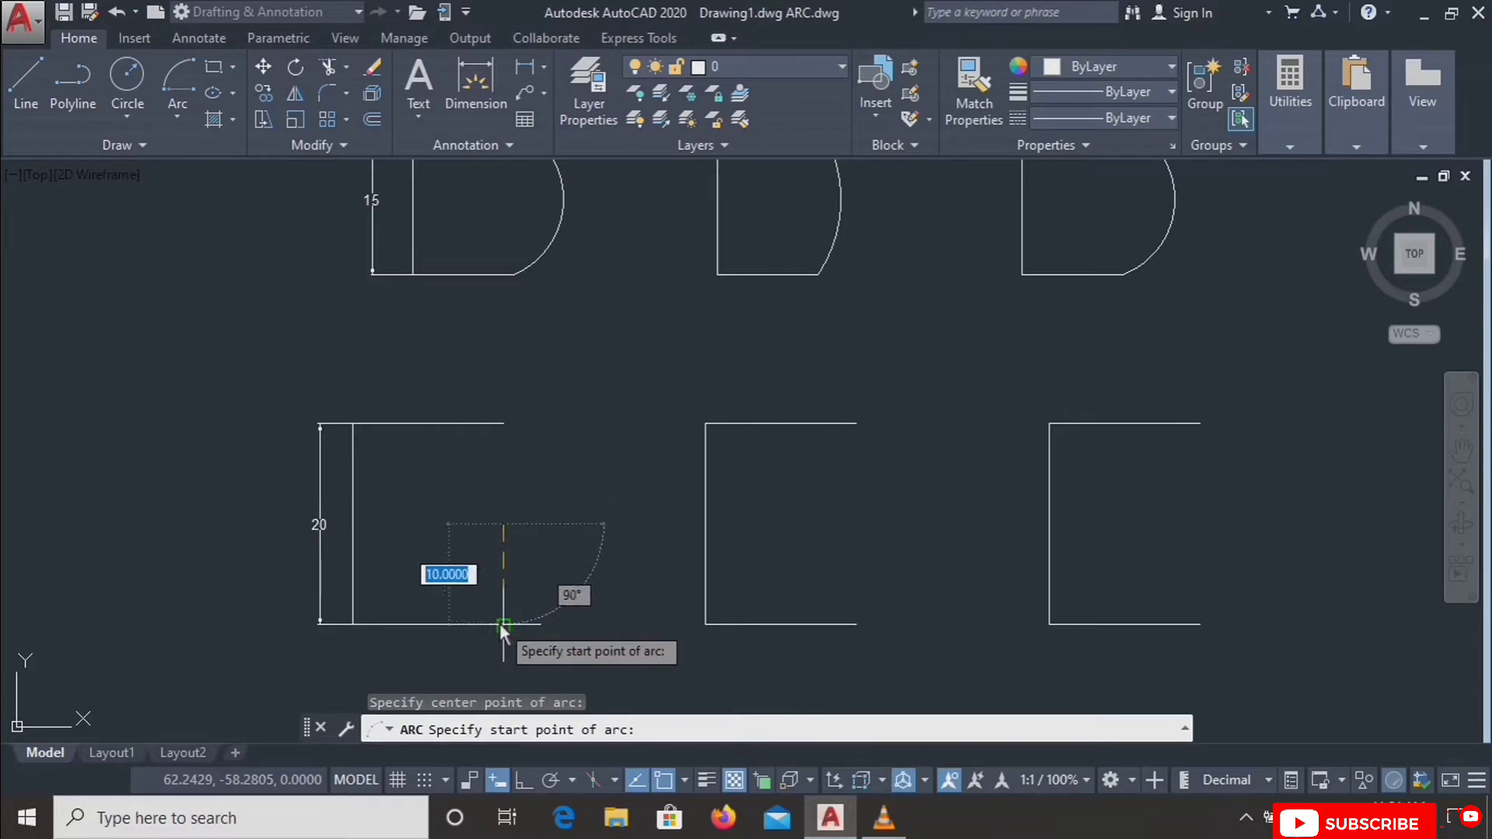
{"action": "left_click", "coordinate": [502, 623]}
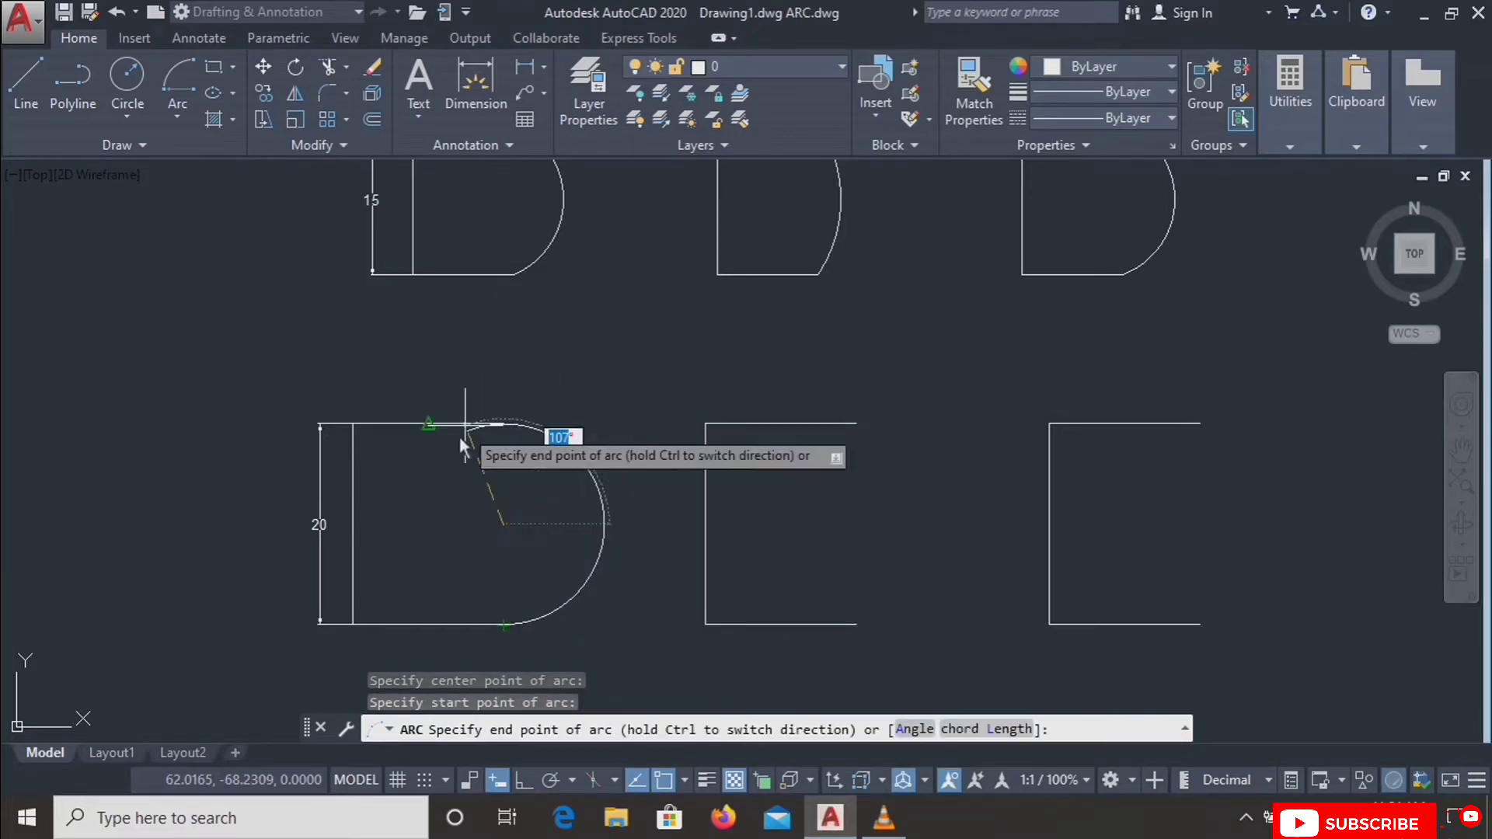
{"action": "left_click", "coordinate": [505, 423]}
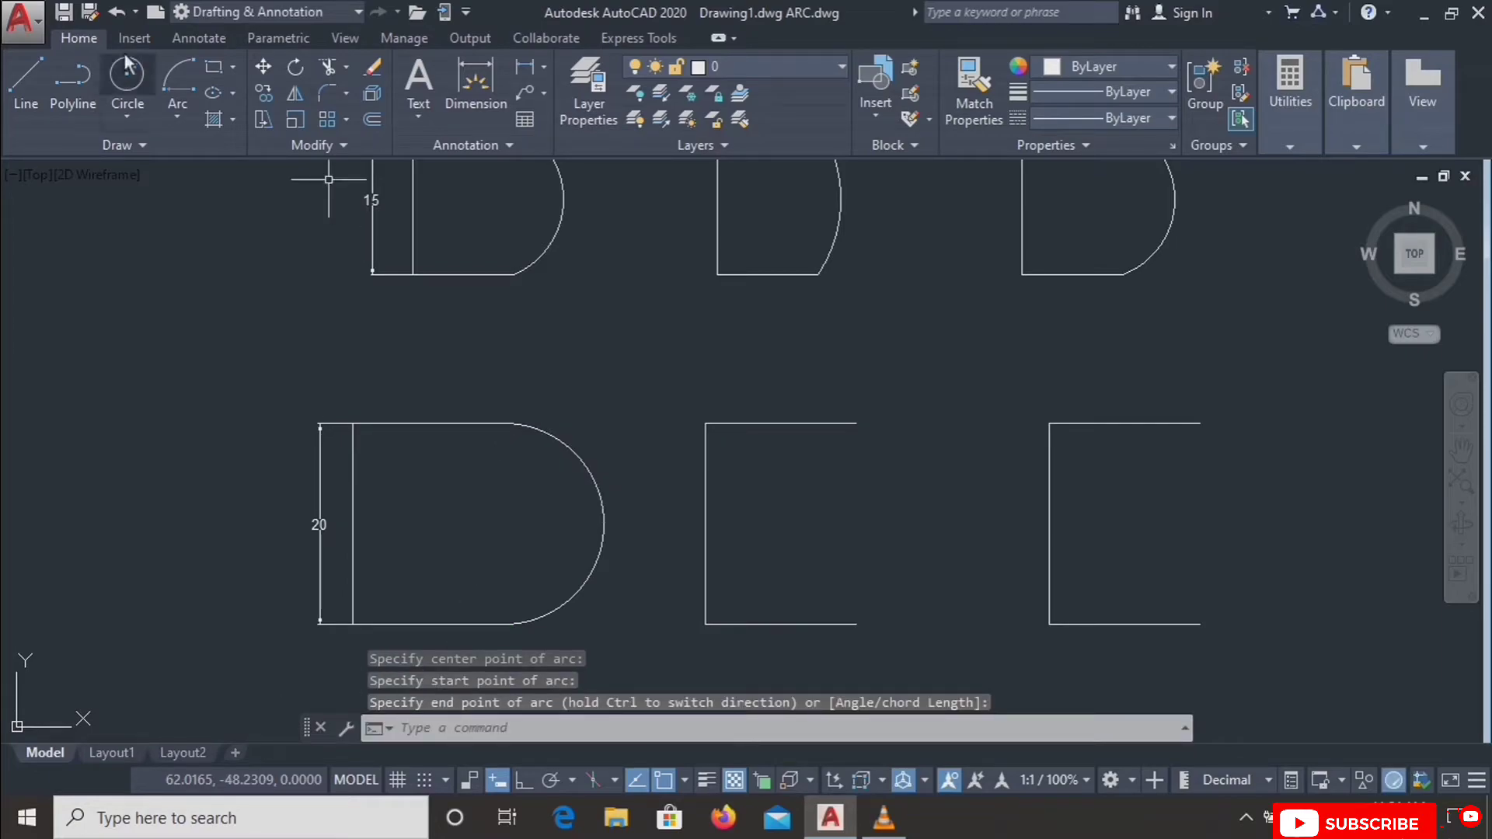
Draw a 90° Center, Start, Angle arc from the second 20-high profile's lower open end, centred midway between its ends, with Snap and Ortho on.
{"action": "left_click", "coordinate": [171, 116]}
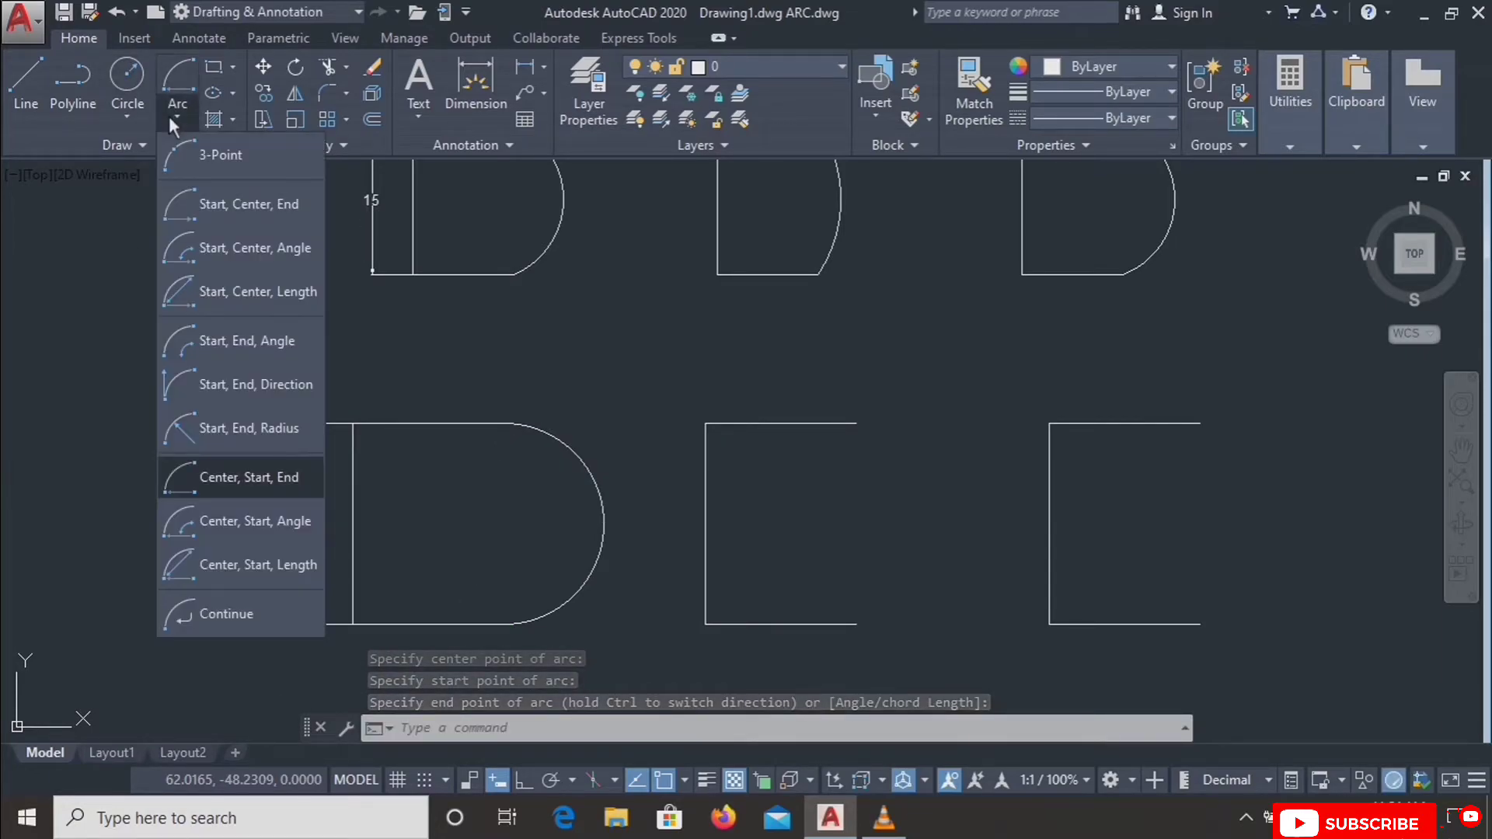
{"action": "left_click", "coordinate": [272, 527]}
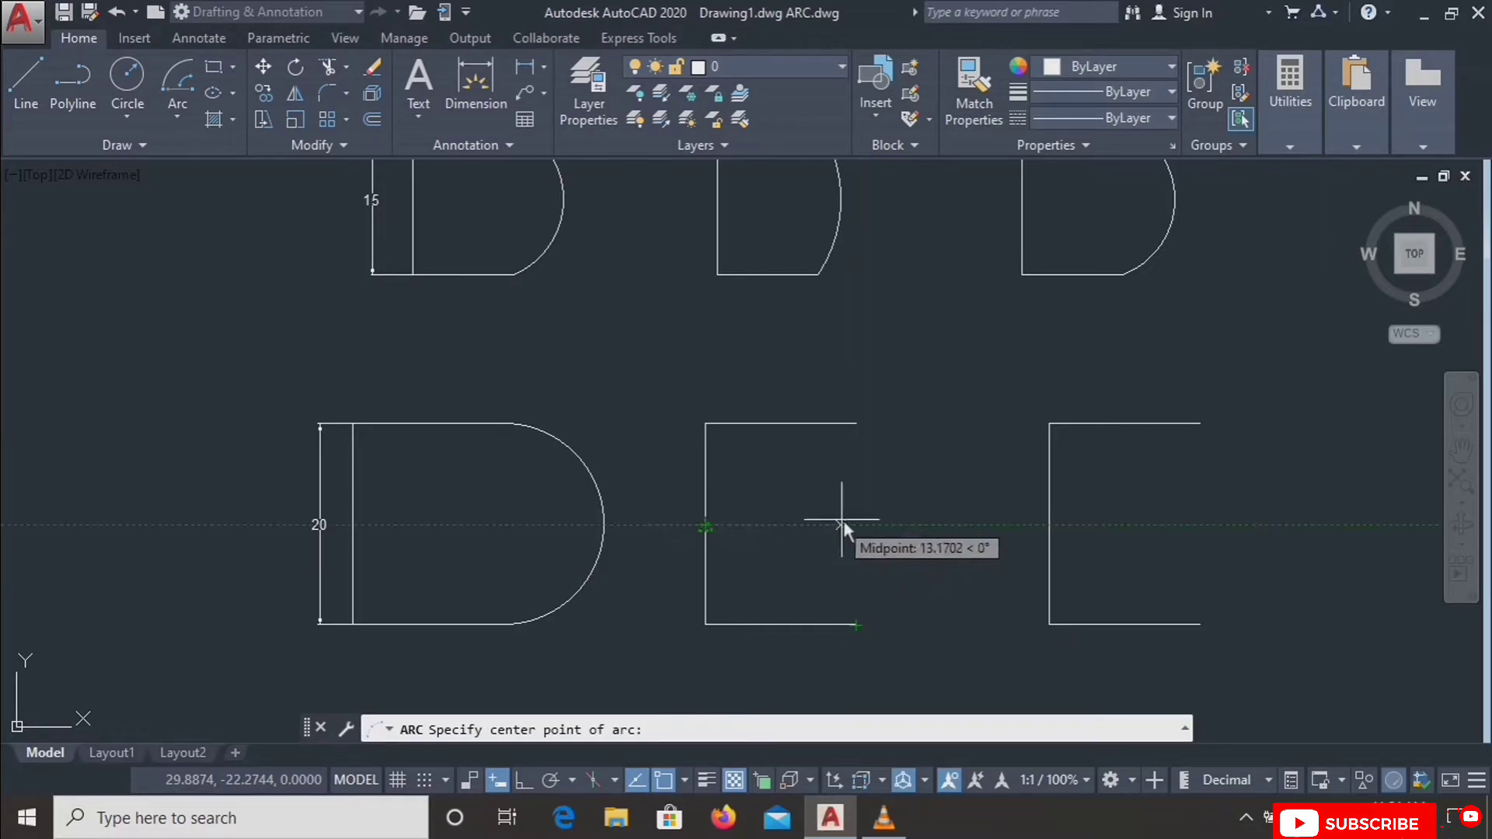
{"action": "left_click", "coordinate": [855, 524]}
{"action": "left_click", "coordinate": [857, 623]}
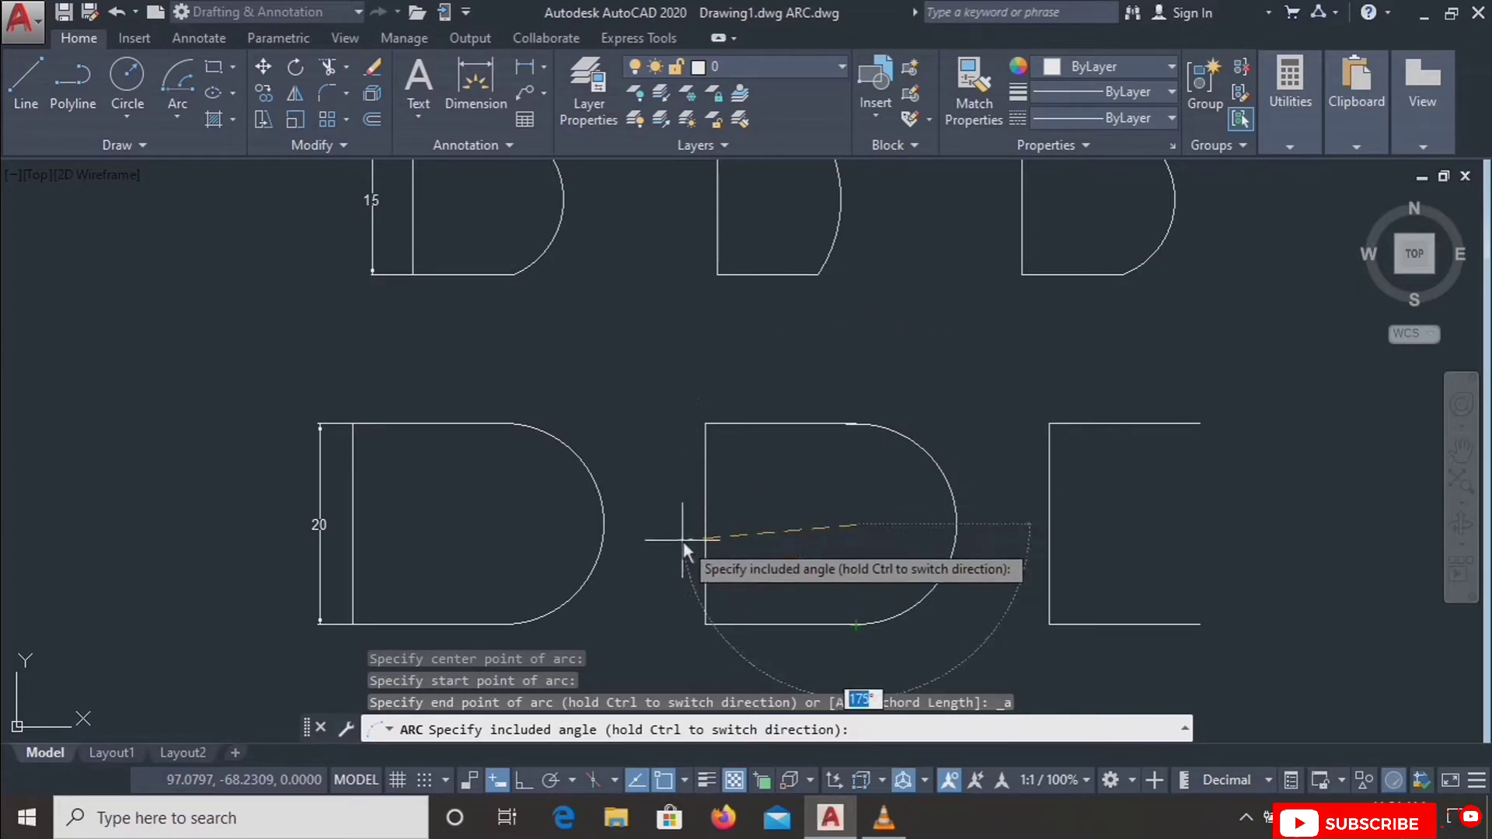
{"action": "key", "text": "F9"}
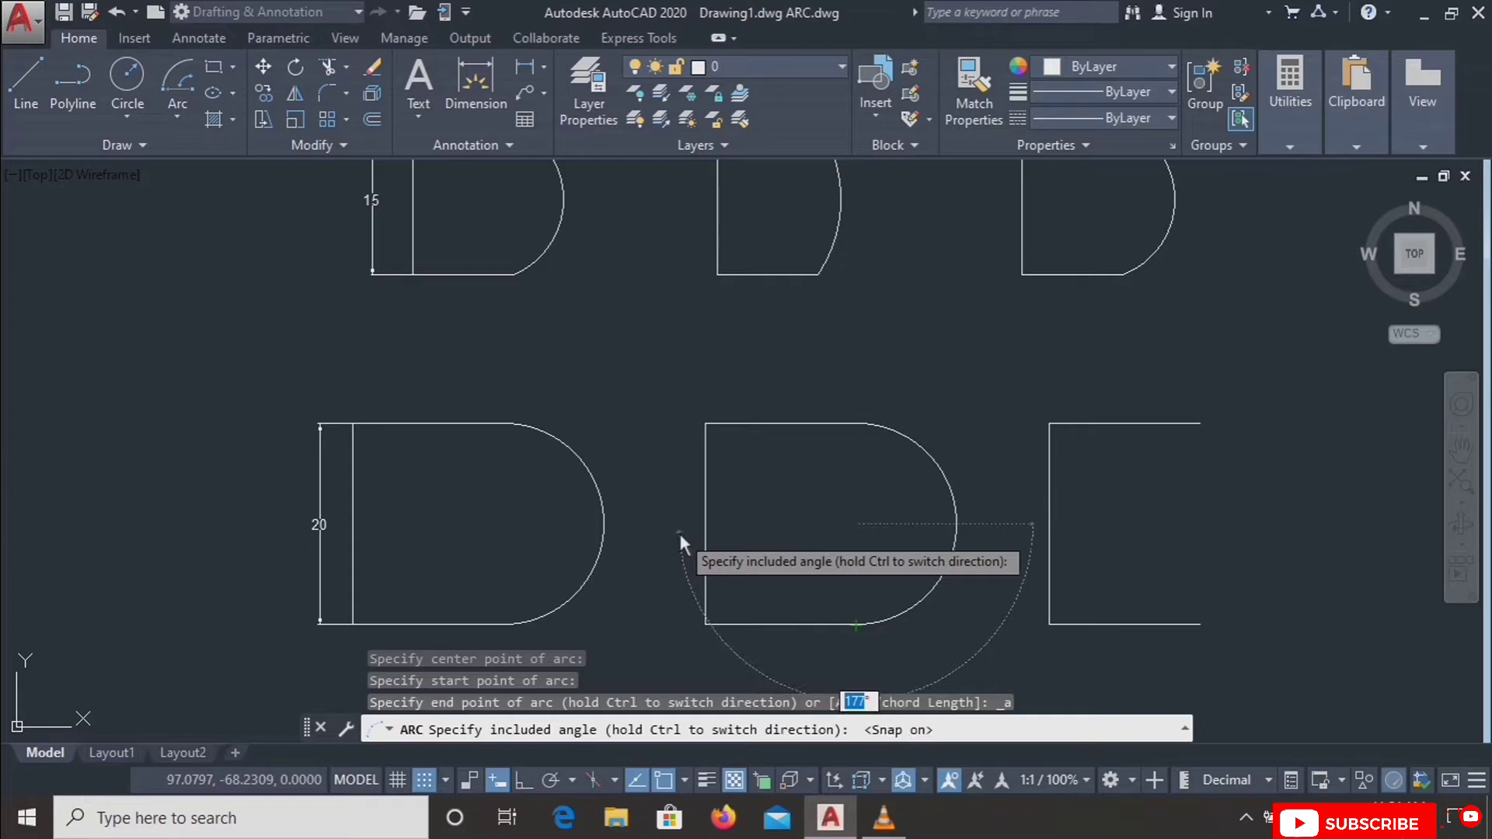
{"action": "key", "text": "F8"}
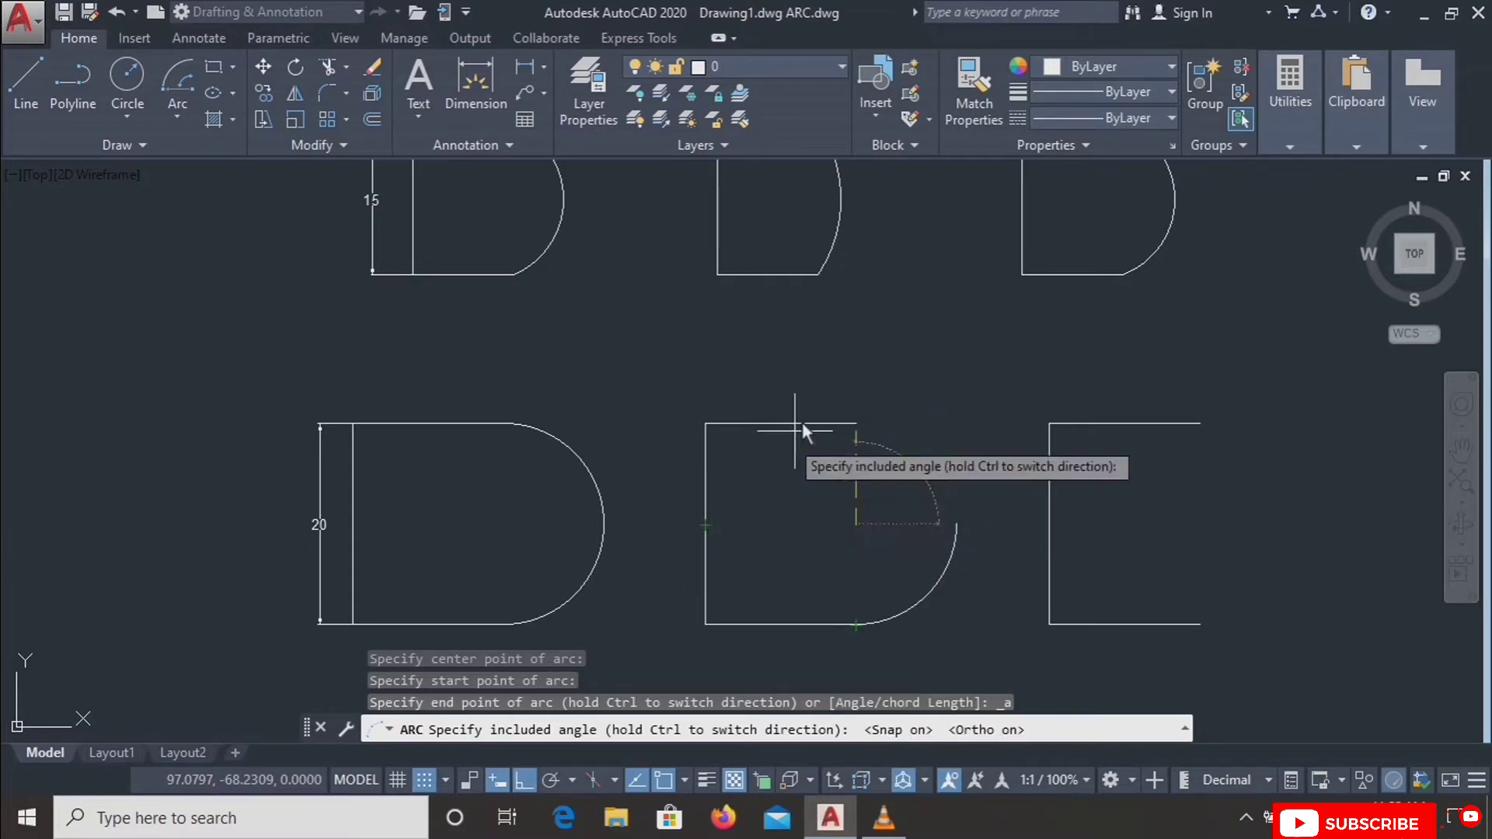
{"action": "type", "text": "90"}
{"action": "key", "text": "Return"}
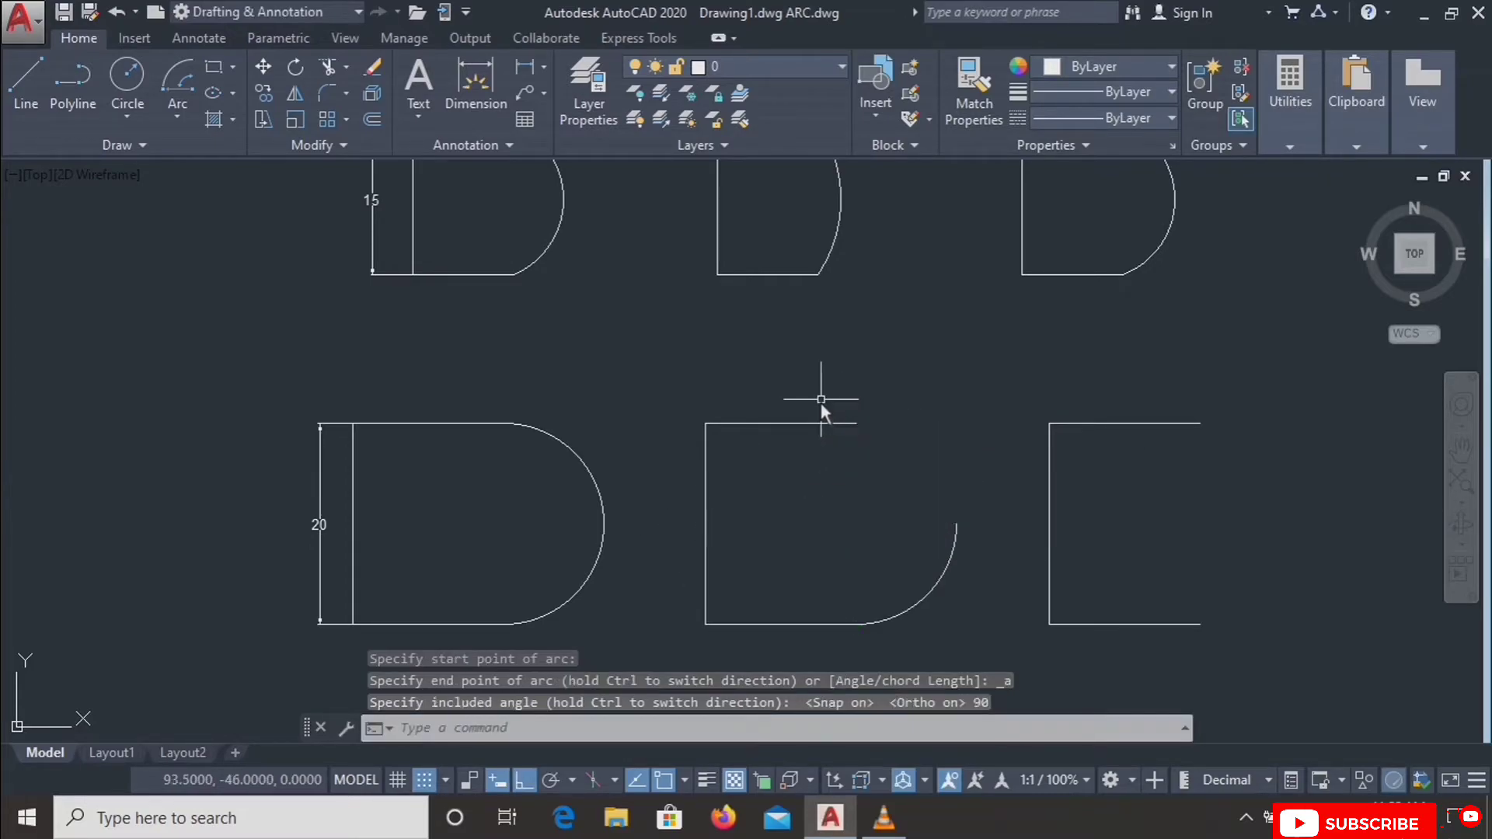
Close the third 20-high profile with a Center, Start, Length arc from its lower open end, centred midway, picking the chord length at the upper end.
{"action": "scroll", "coordinate": [954, 572], "scroll_direction": "up", "scroll_amount": 2}
{"action": "scroll", "coordinate": [942, 565], "scroll_direction": "down", "scroll_amount": 3}
{"action": "scroll", "coordinate": [946, 554], "scroll_direction": "up", "scroll_amount": 2}
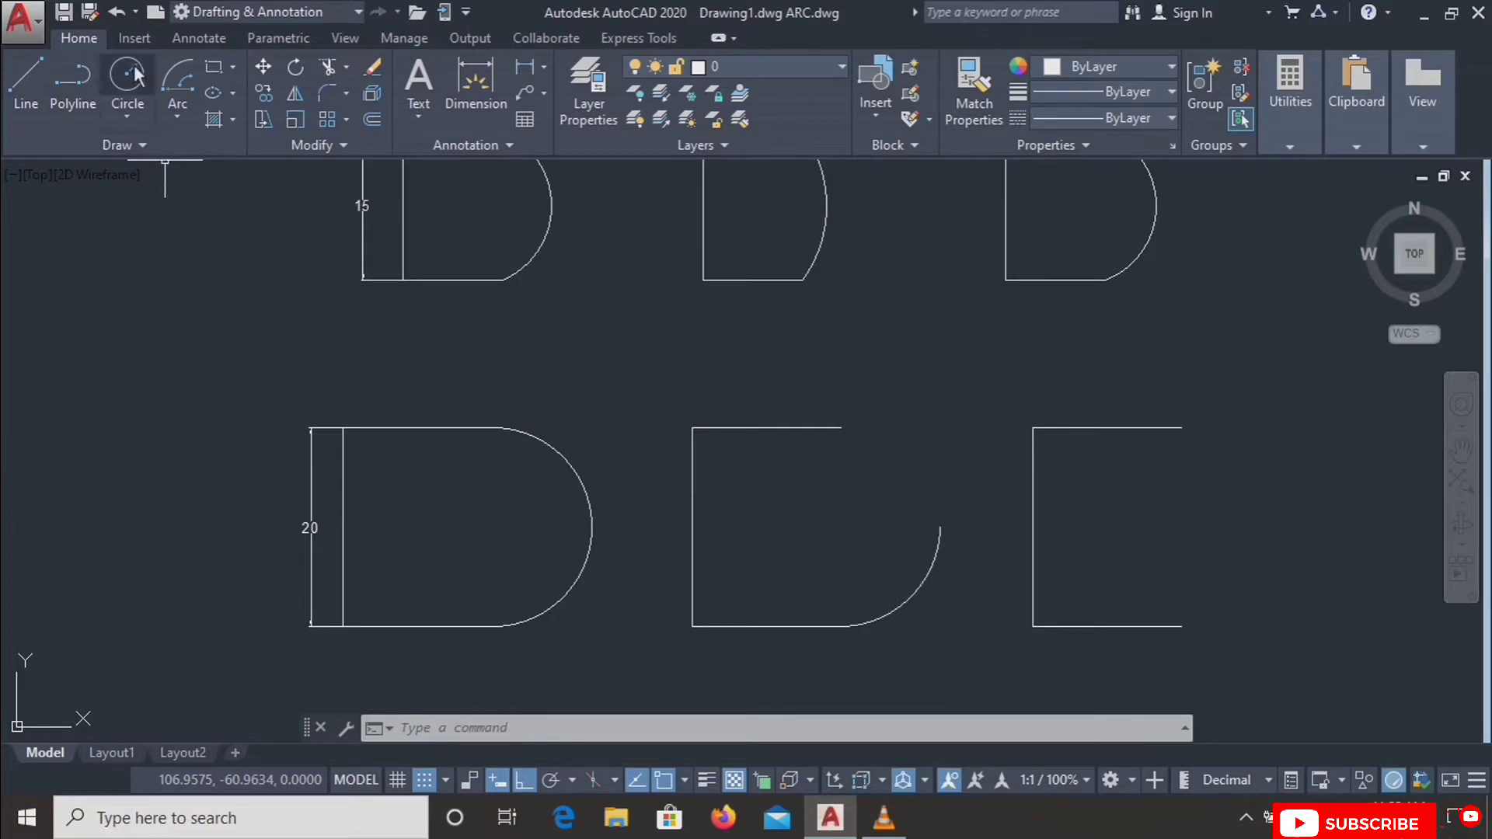
{"action": "left_click", "coordinate": [175, 122]}
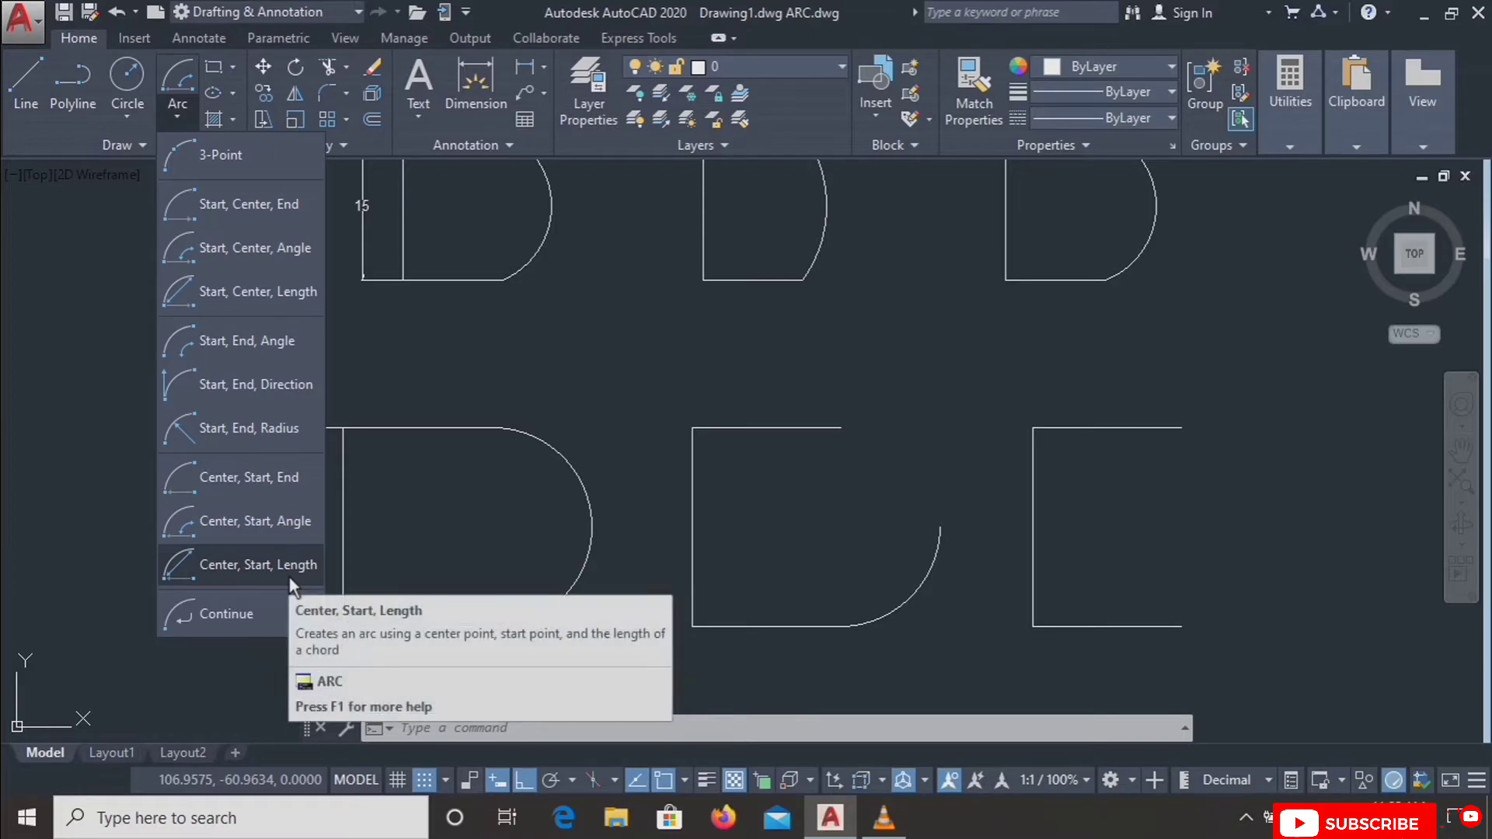
{"action": "left_click", "coordinate": [289, 577]}
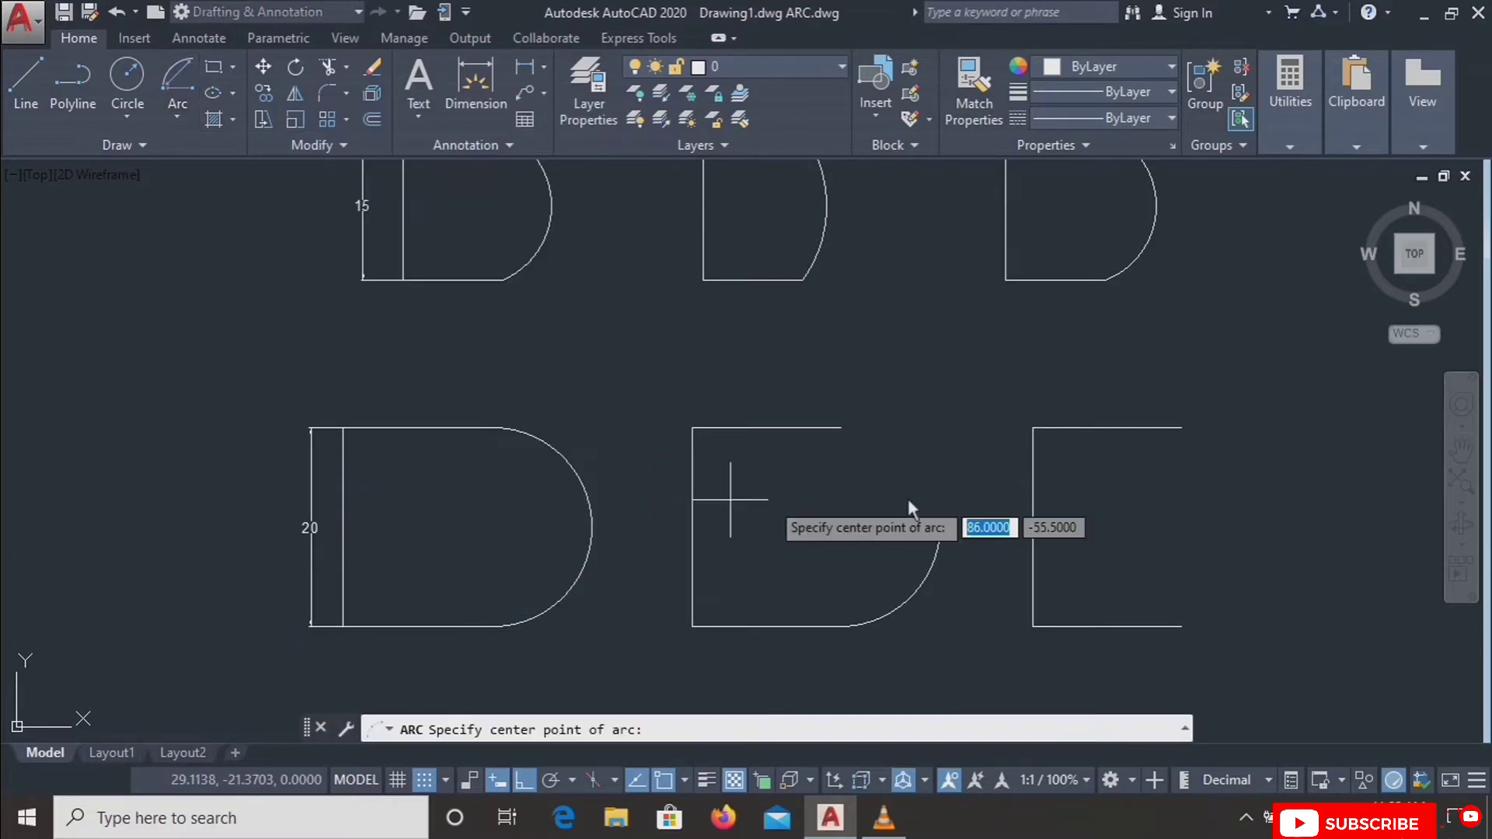
{"action": "mouse_move", "coordinate": [1034, 527]}
{"action": "mouse_move", "coordinate": [1181, 626]}
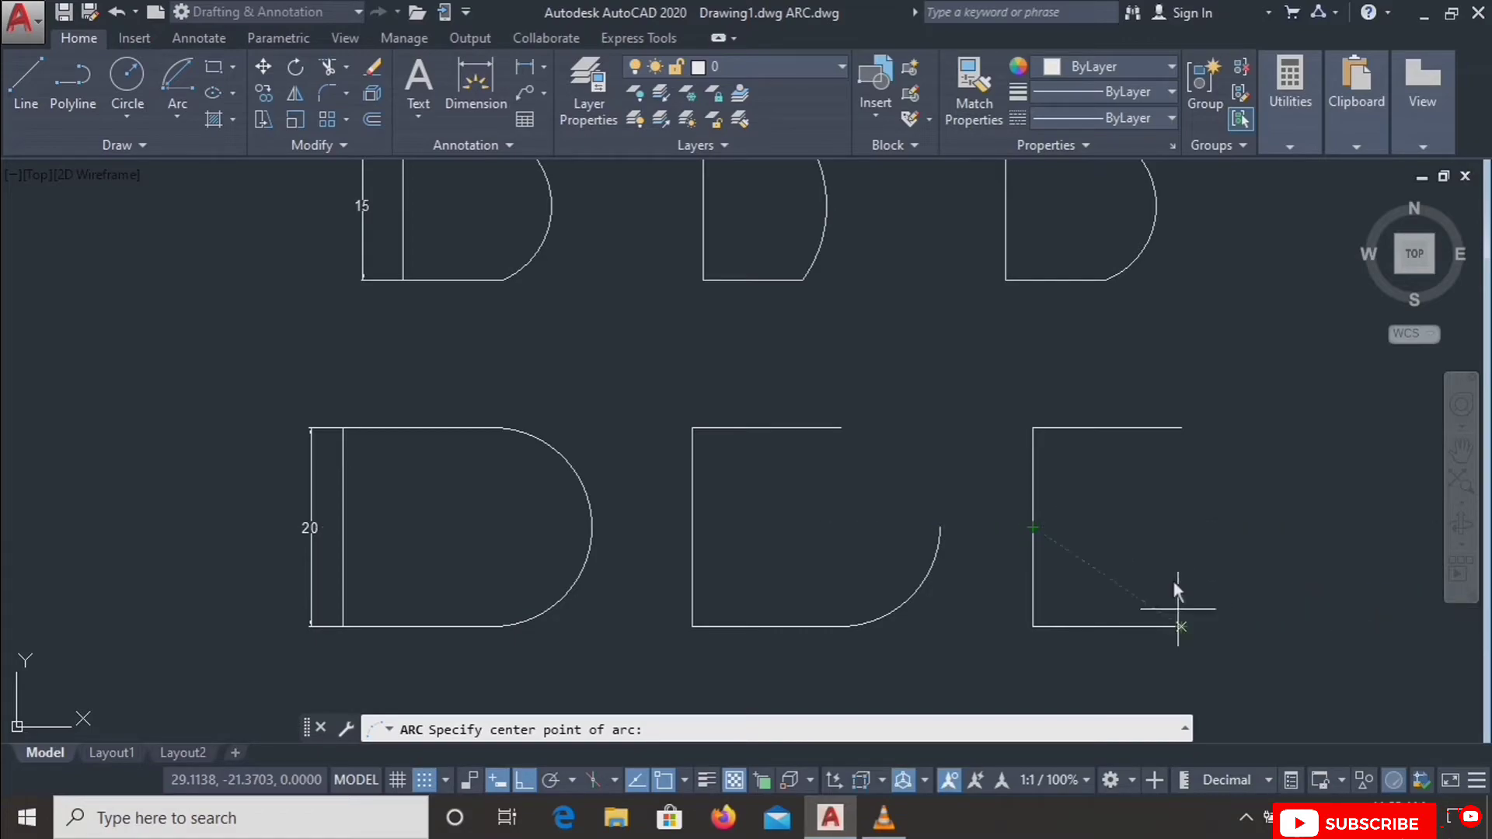
{"action": "left_click", "coordinate": [1180, 528]}
{"action": "left_click", "coordinate": [1181, 627]}
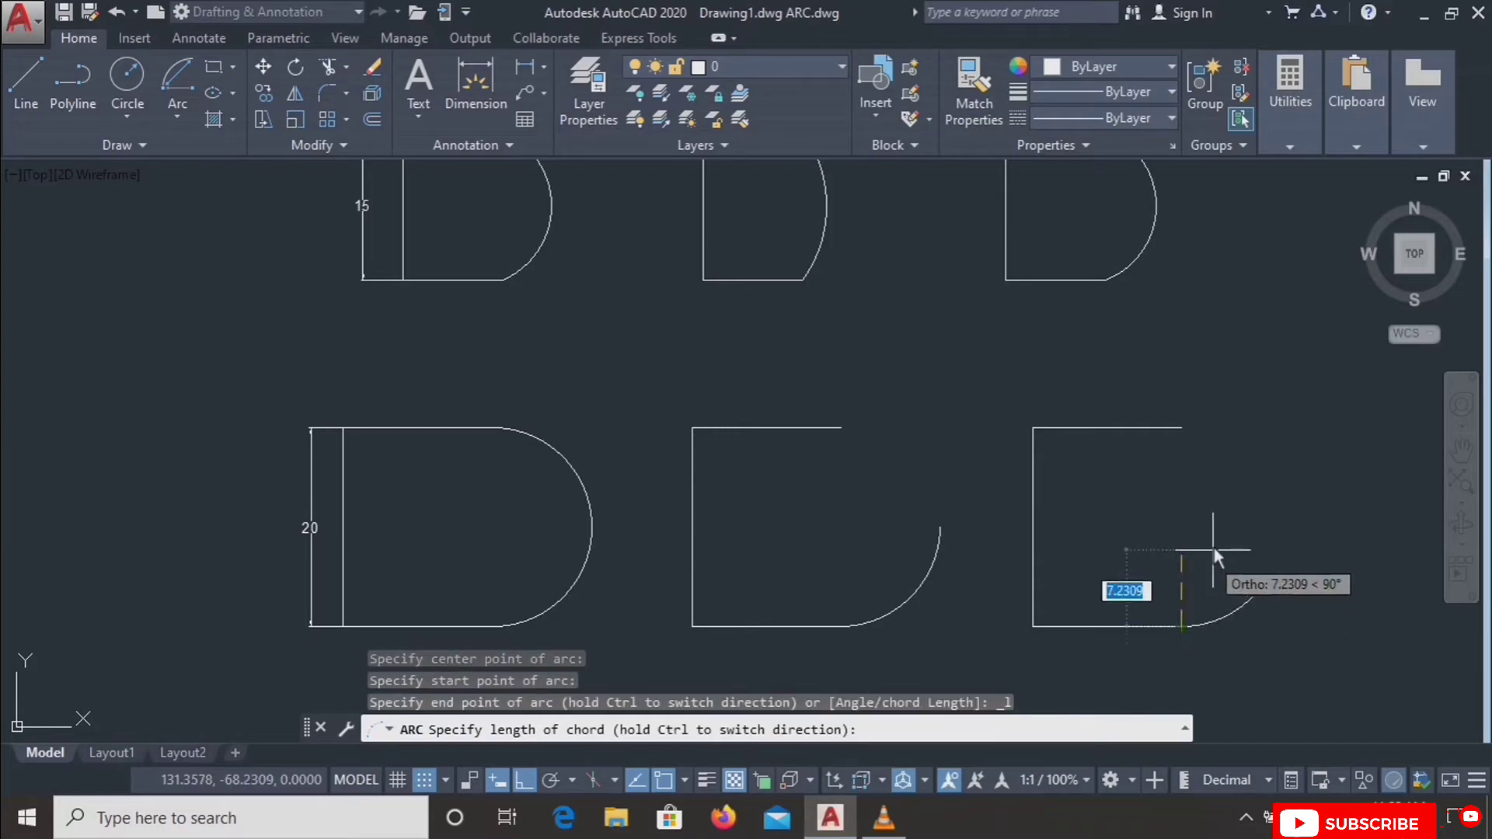
{"action": "left_click", "coordinate": [1189, 430]}
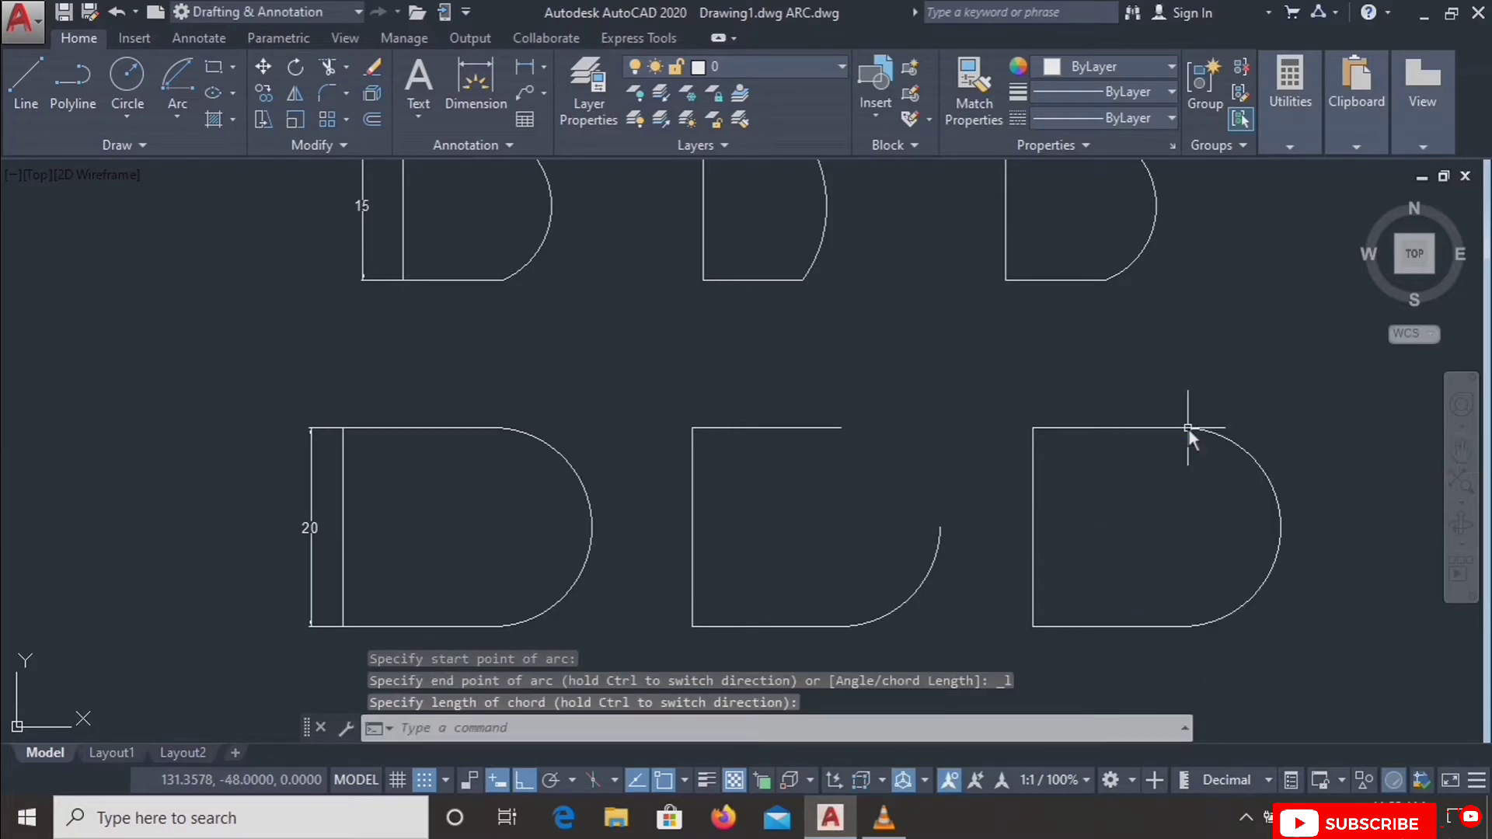
Draw a Start, End, Direction arc in the empty space beside the profiles, its end about 17.7 units away at 45°, with a vertical start tangent.
{"action": "scroll", "coordinate": [1044, 566], "scroll_direction": "down", "scroll_amount": 3}
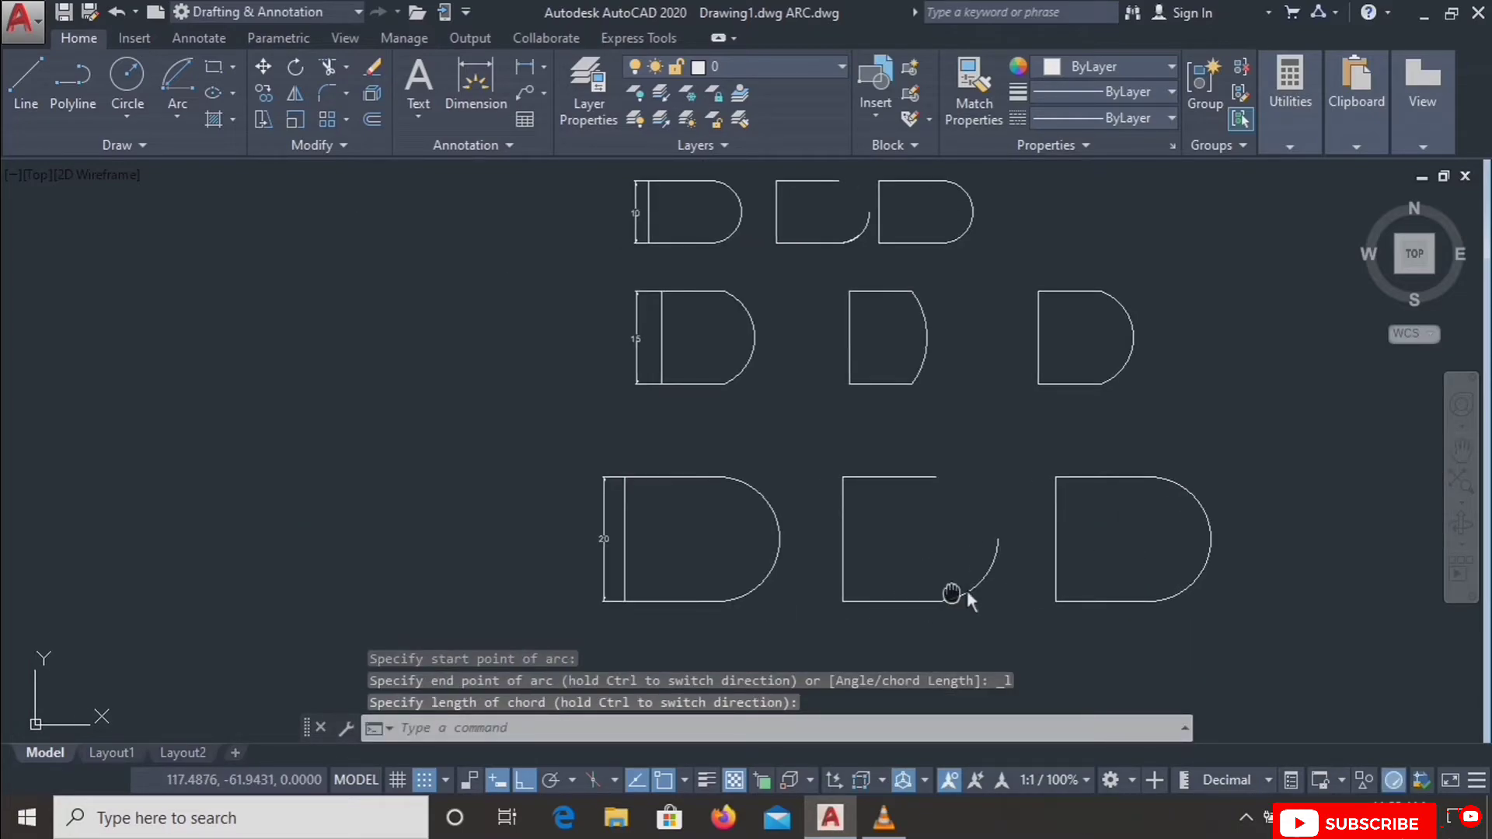
{"action": "left_click", "coordinate": [179, 123]}
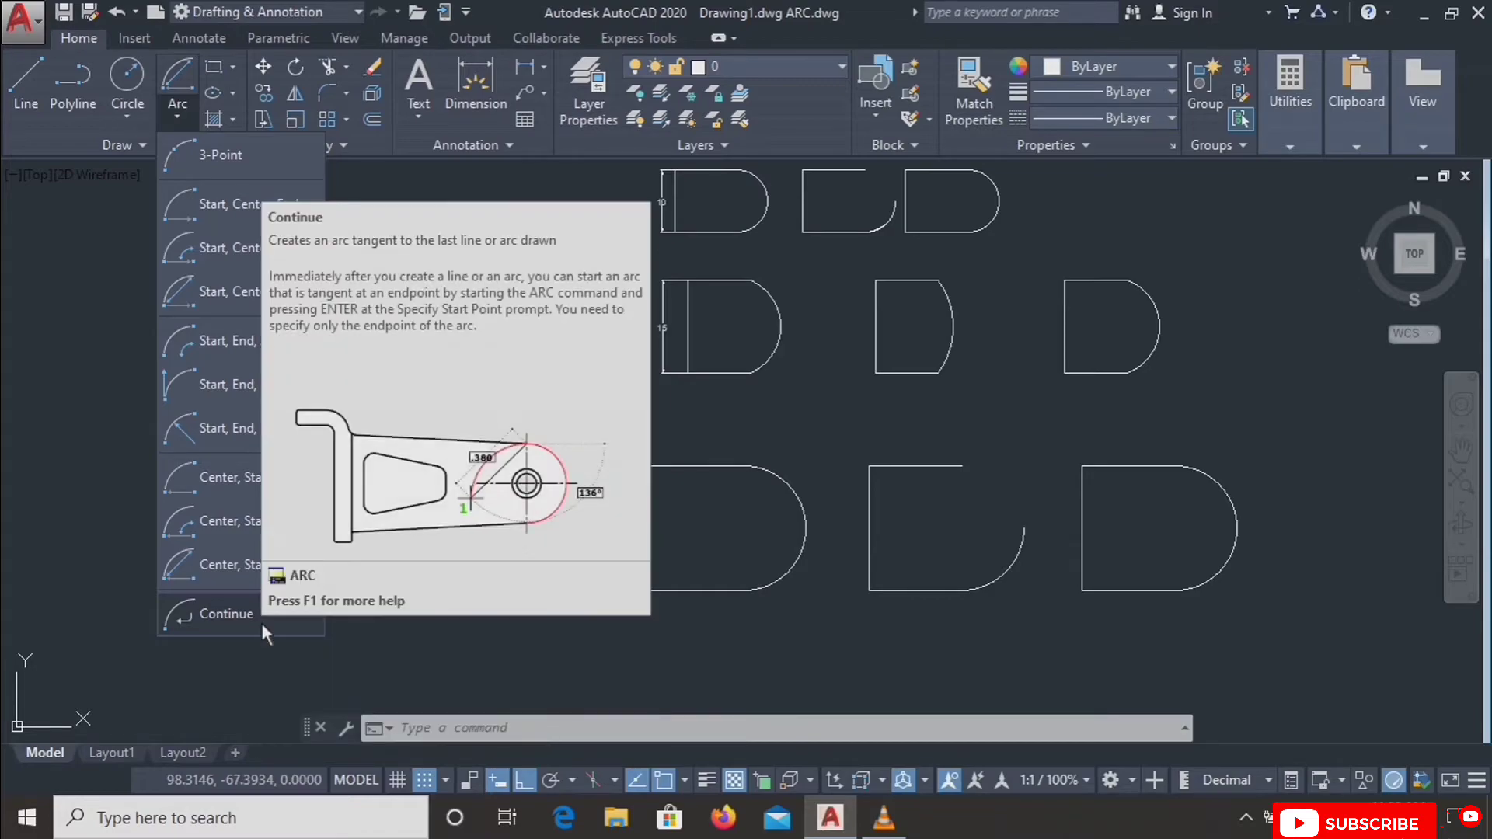
{"action": "scroll", "coordinate": [560, 491], "scroll_direction": "down", "scroll_amount": 2}
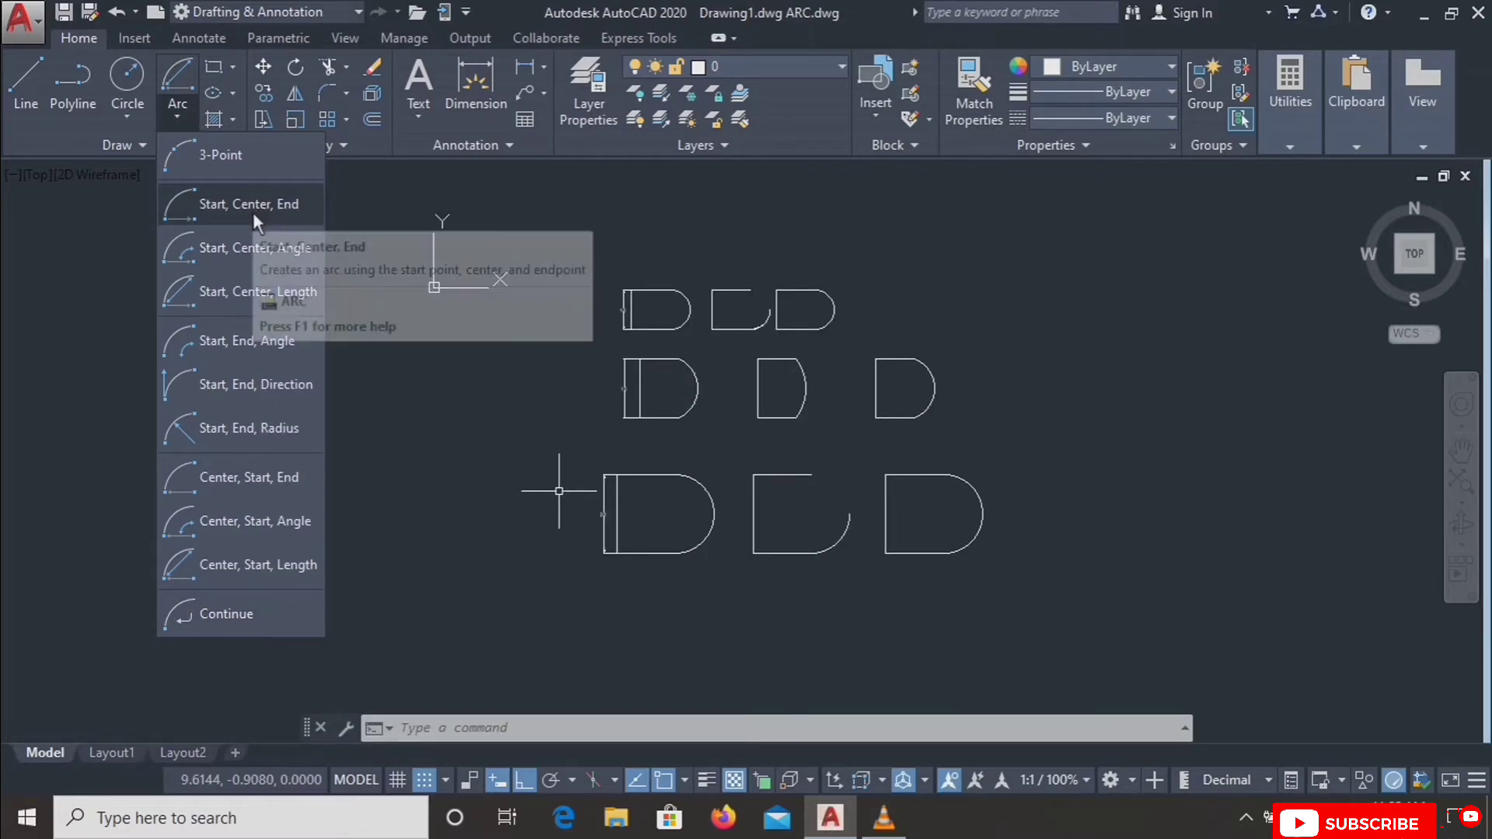
{"action": "left_click", "coordinate": [260, 393]}
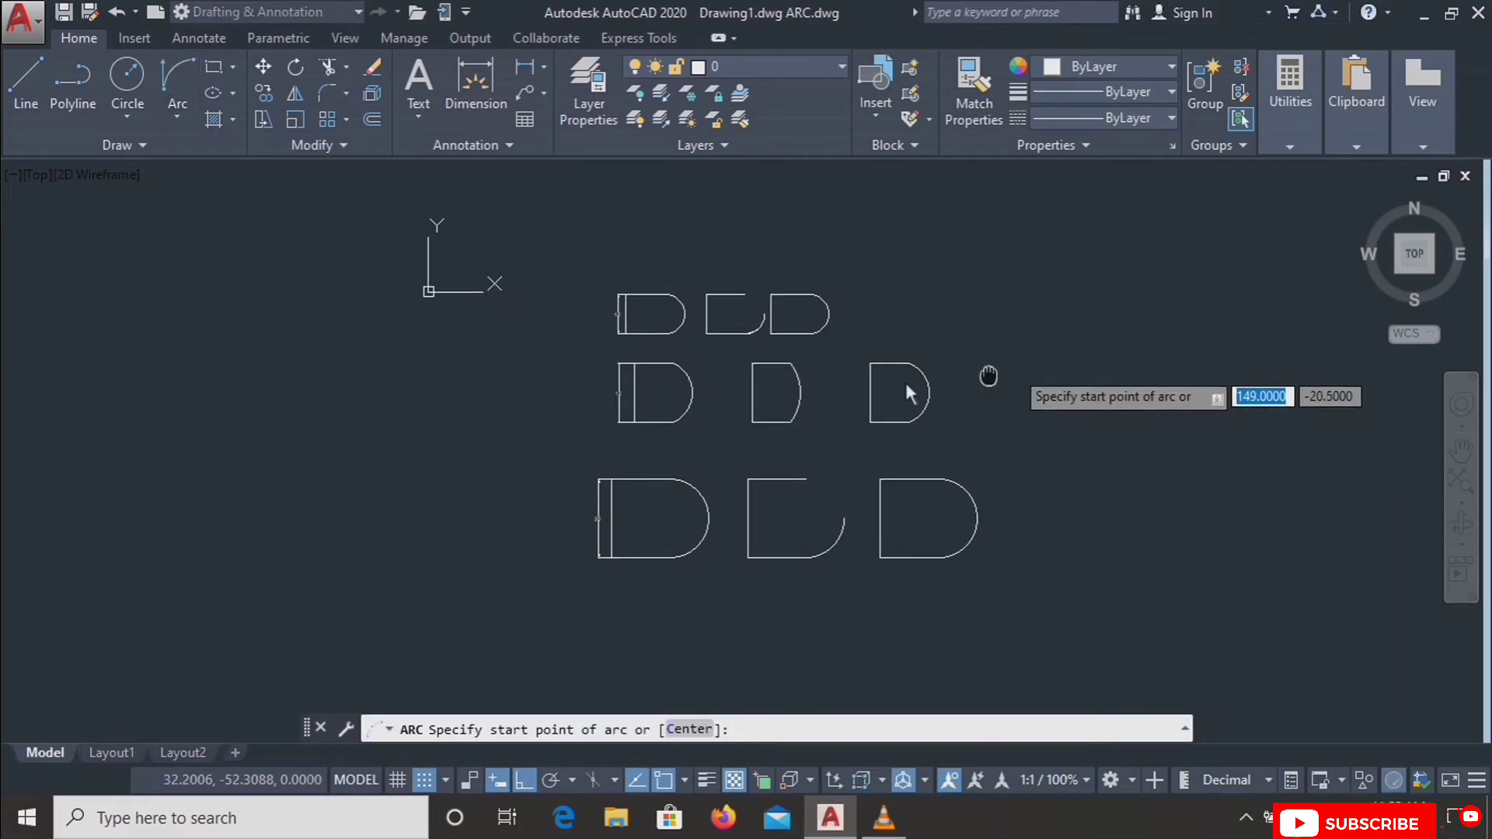
{"action": "middle_click_drag", "start_coordinate": [994, 373], "coordinate": [670, 395]}
{"action": "left_click", "coordinate": [793, 404]}
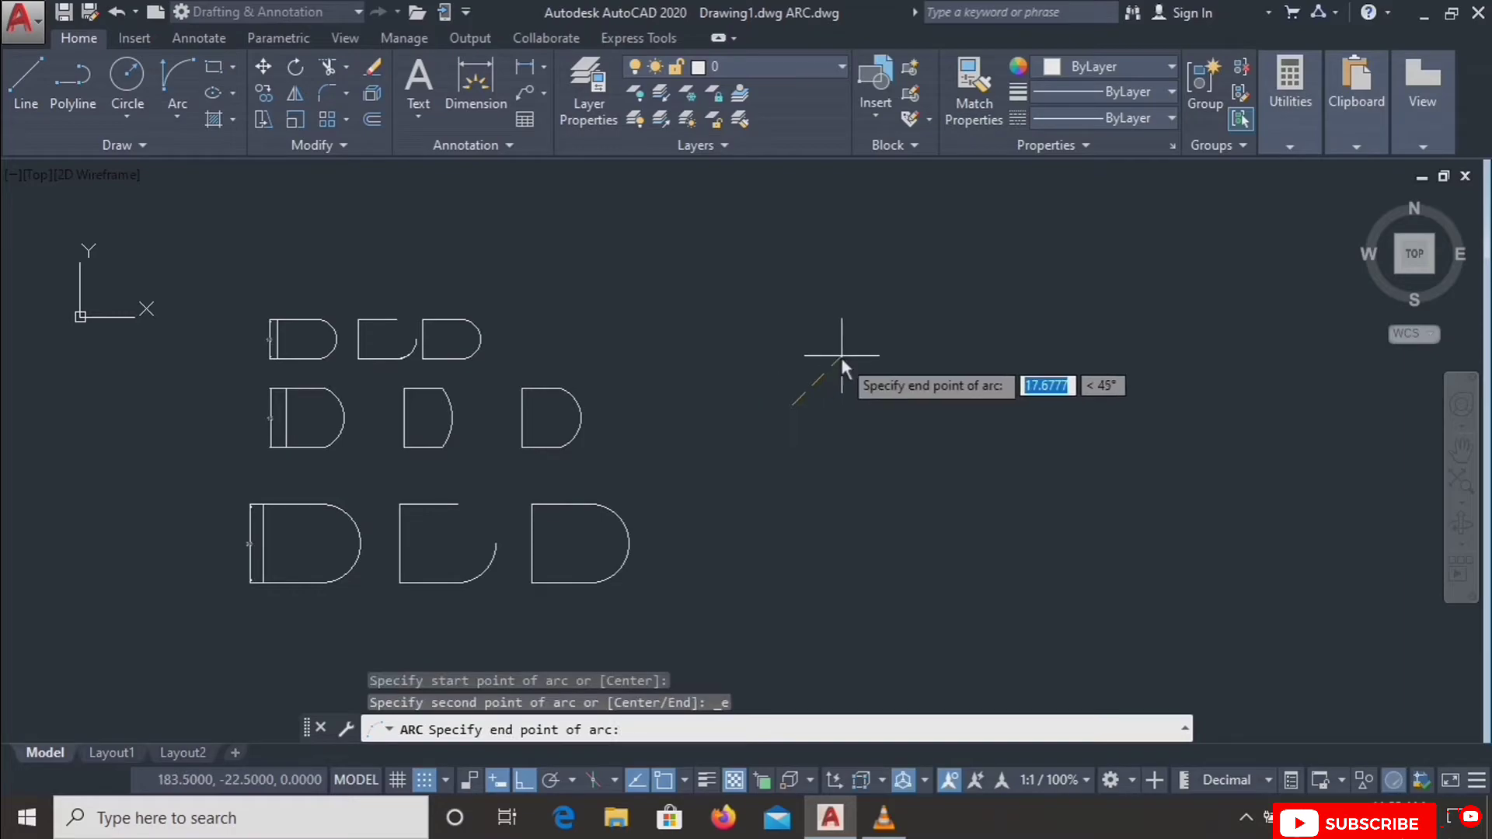
{"action": "left_click", "coordinate": [841, 357]}
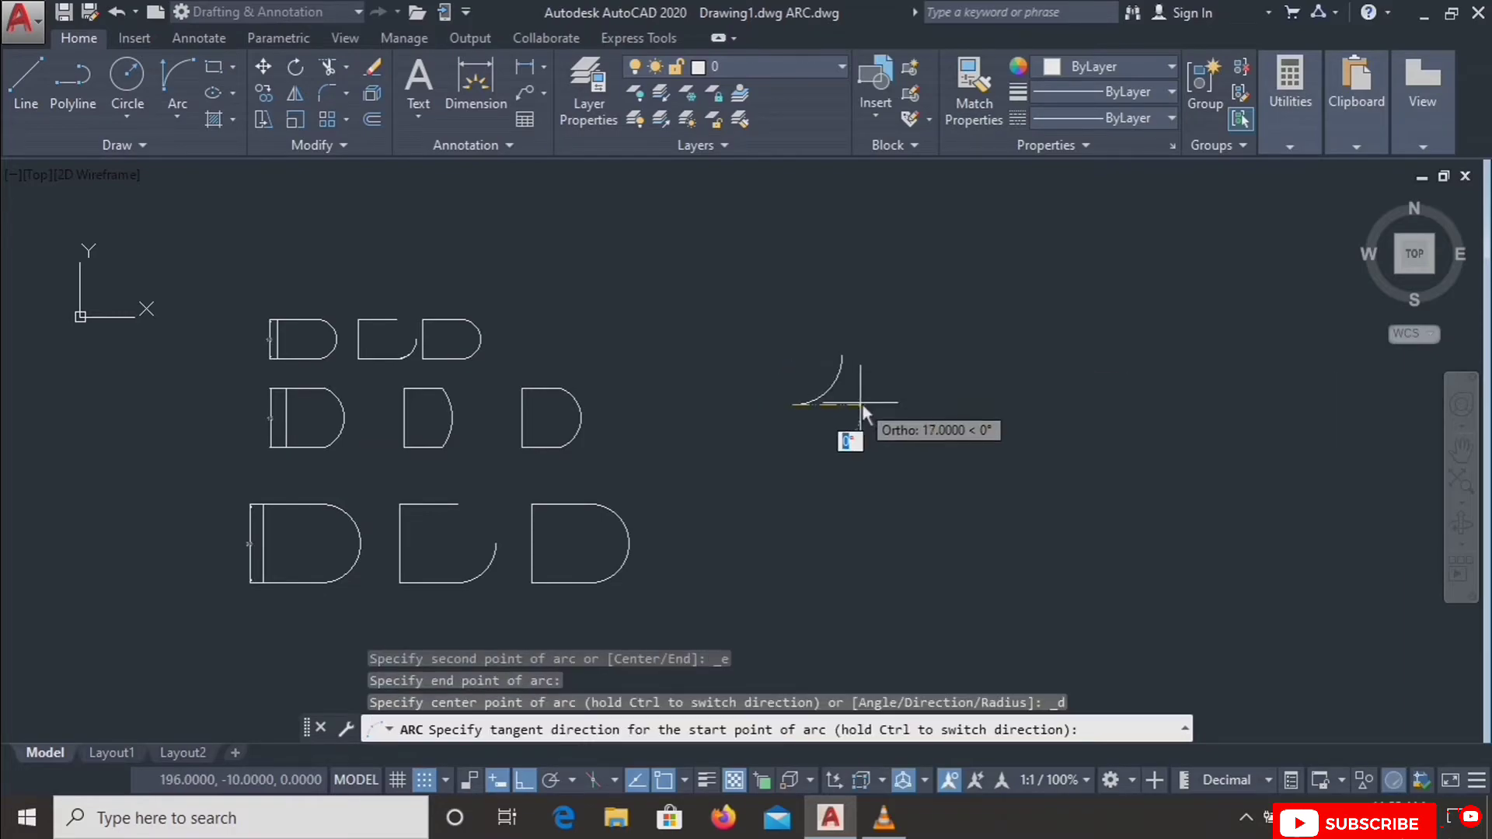
{"action": "left_click", "coordinate": [808, 324]}
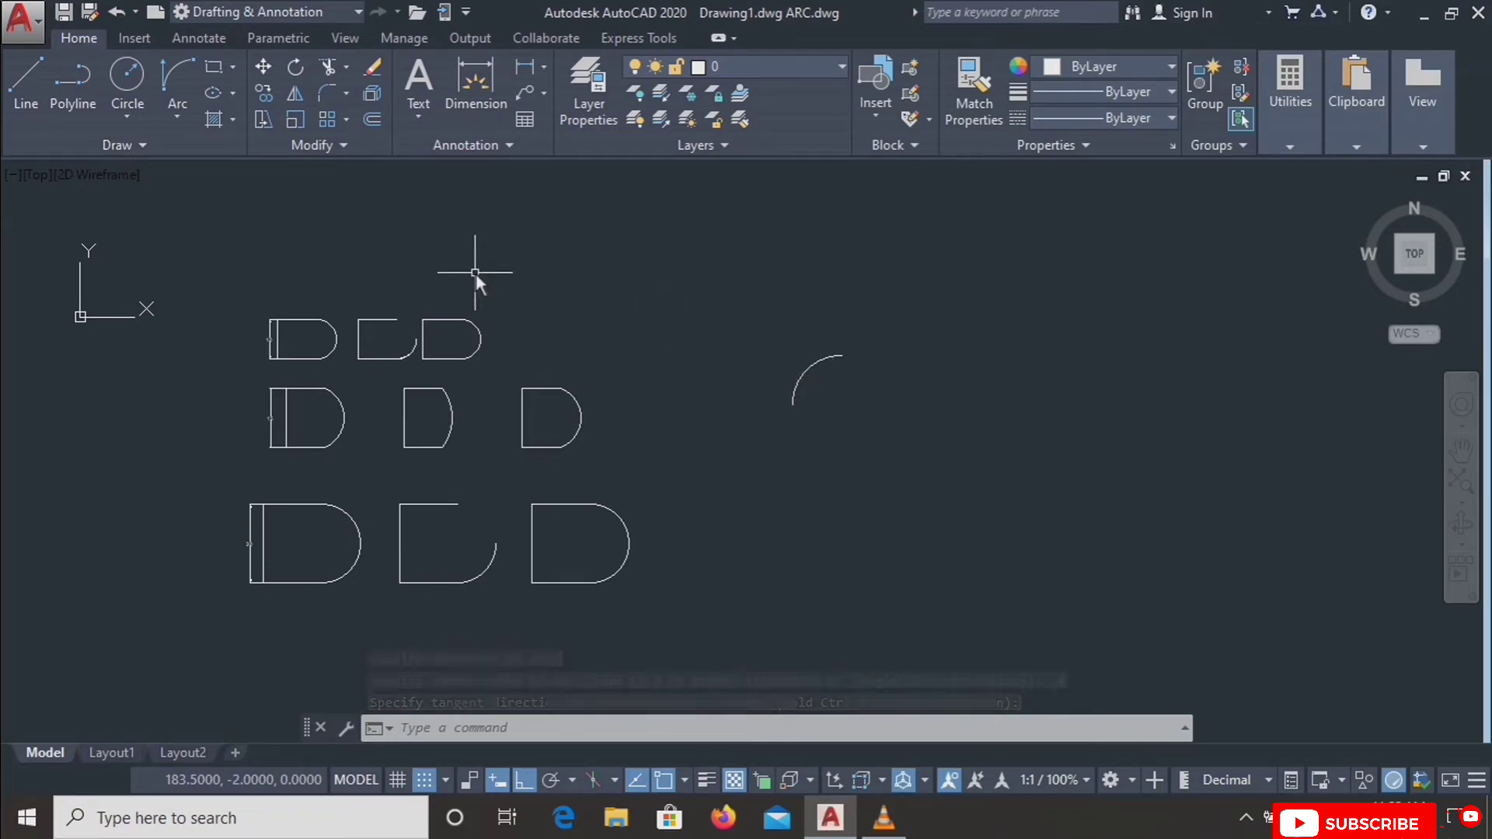
With Ortho off, draw a Continue arc from the freestanding arc's upper end, curving up to a point about 30 pixels-wide offset beyond it.
{"action": "key", "text": "F8"}
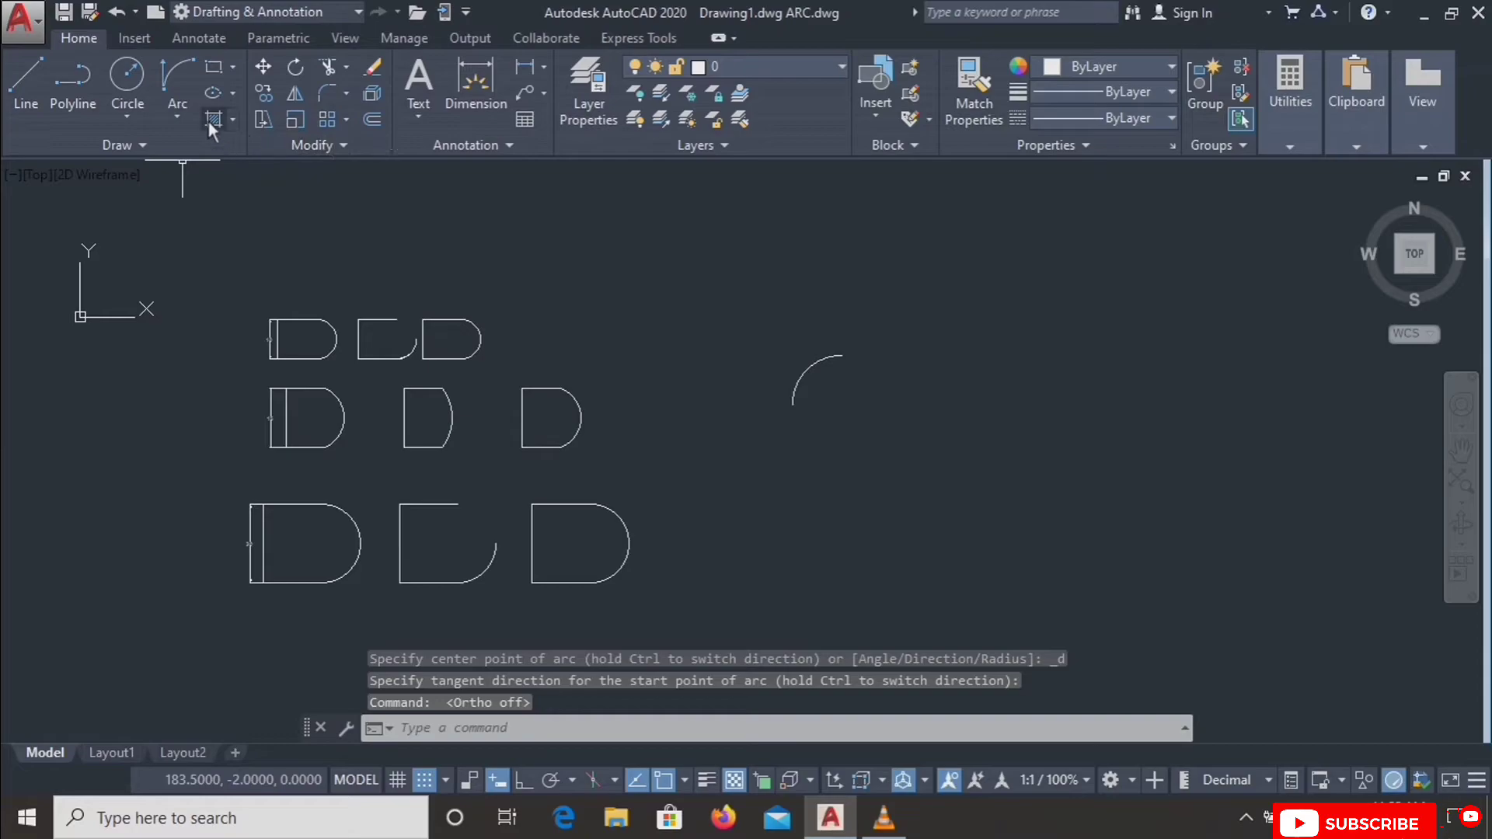
{"action": "left_click", "coordinate": [178, 117]}
{"action": "left_click", "coordinate": [258, 619]}
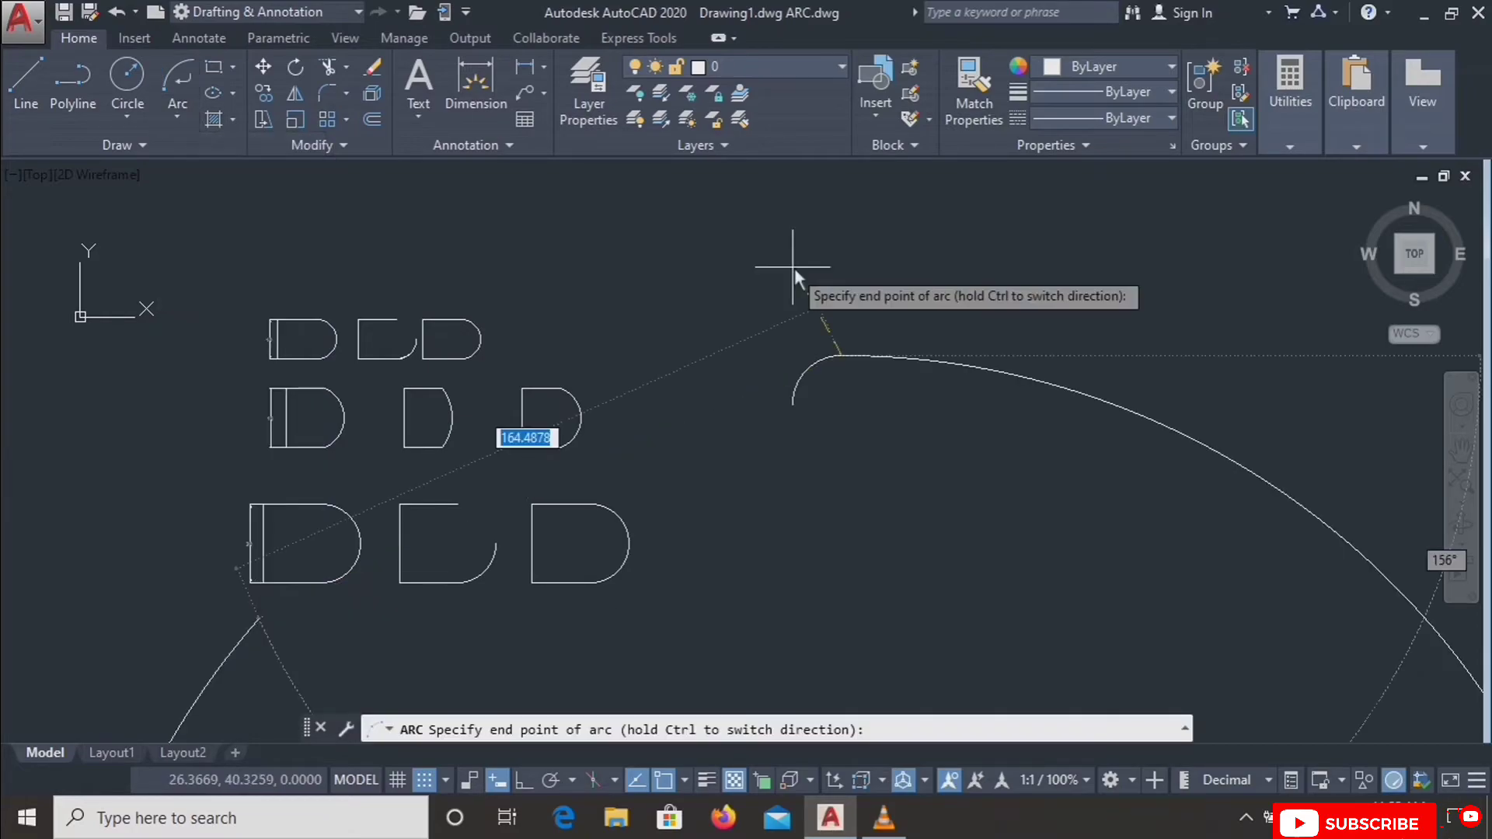
{"action": "left_click", "coordinate": [885, 315]}
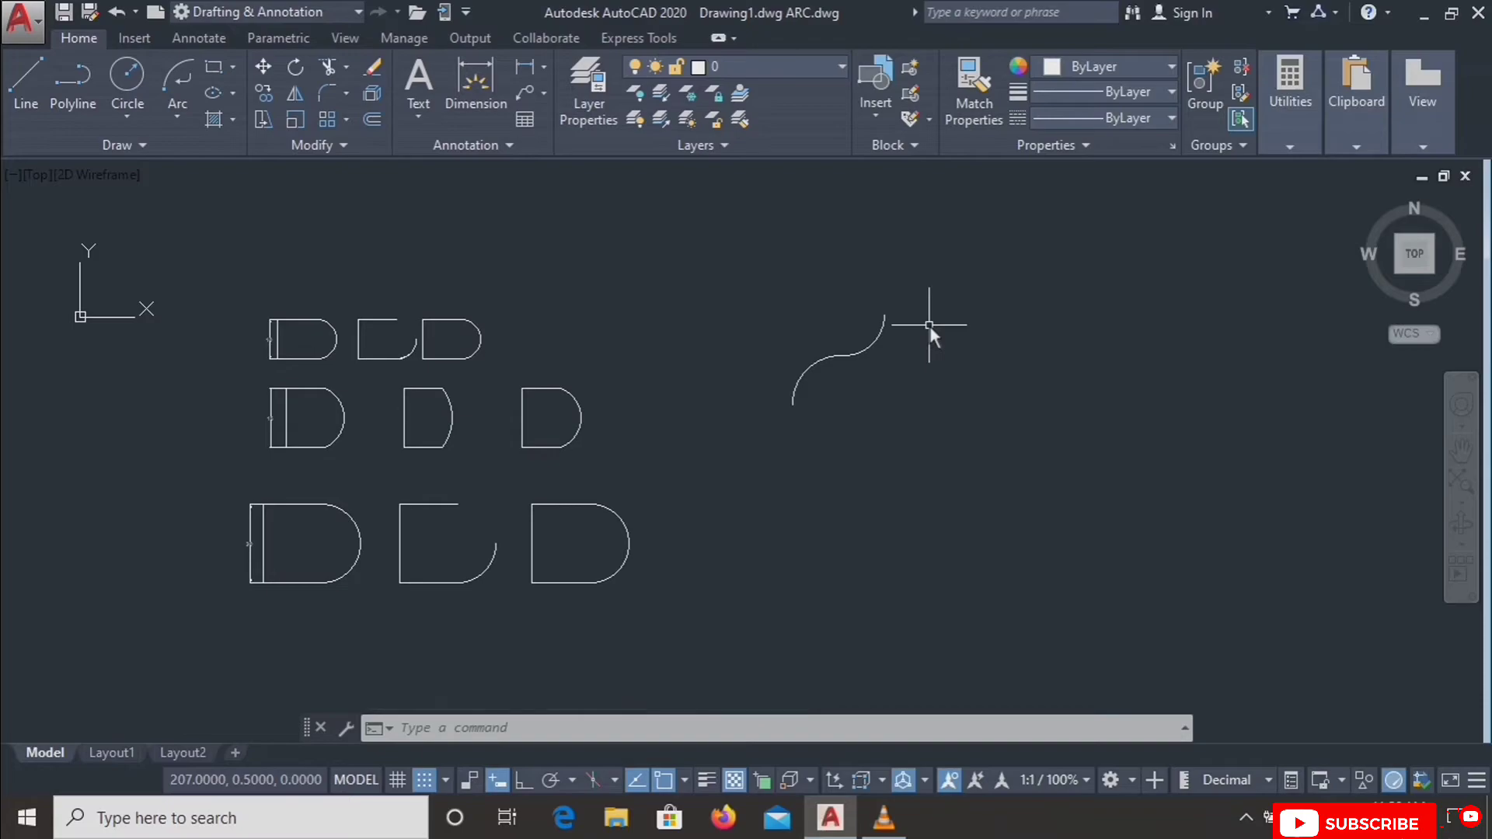
Extend the chain from its free end with two three-point arcs, the first ending at about (233, 23) and the second at about (252.5, 16).
{"action": "key", "text": "Return"}
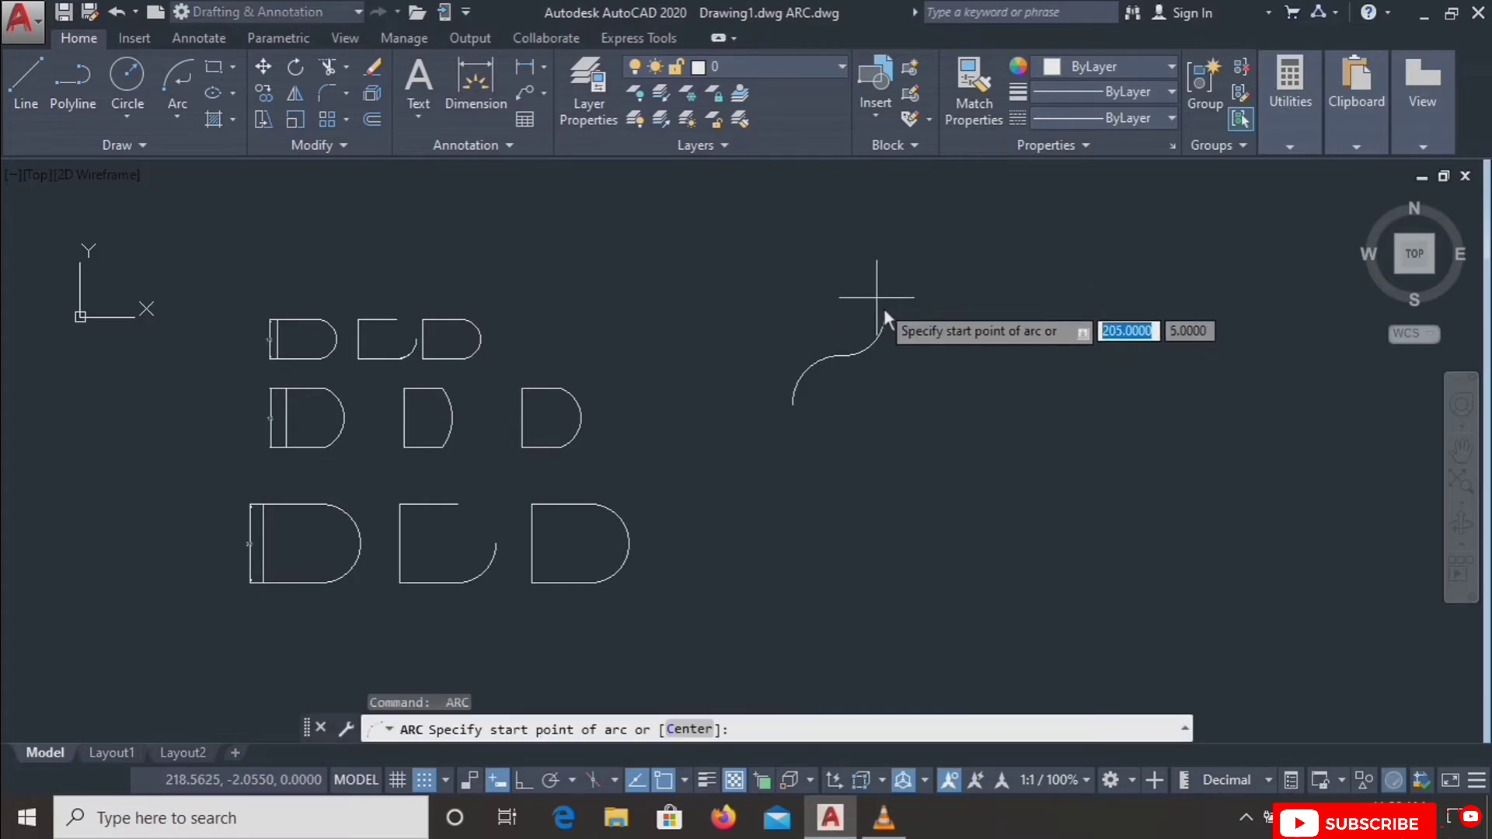
{"action": "left_click", "coordinate": [885, 314]}
{"action": "left_click", "coordinate": [980, 282]}
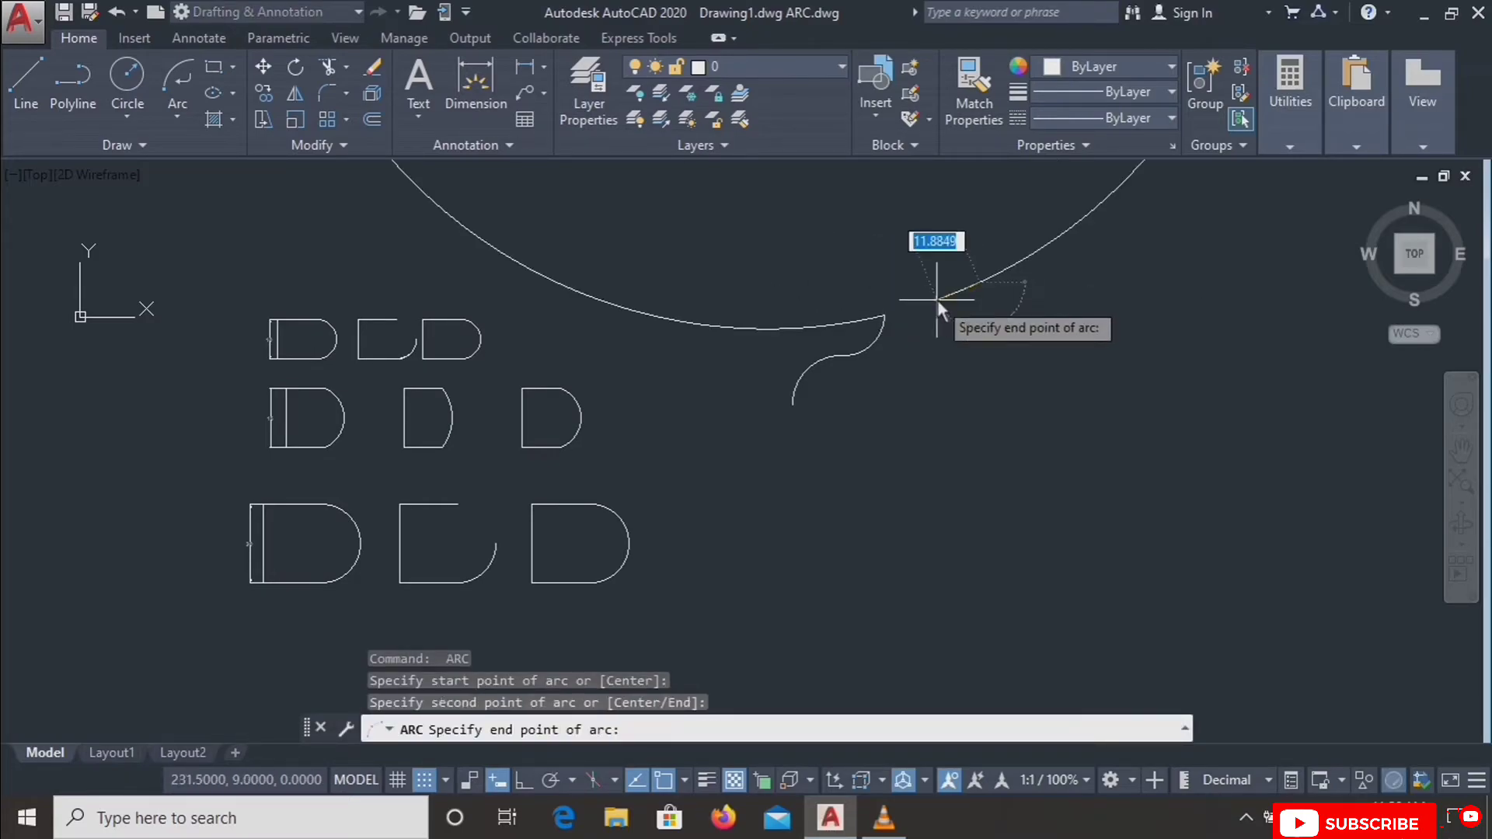
{"action": "left_click", "coordinate": [986, 226]}
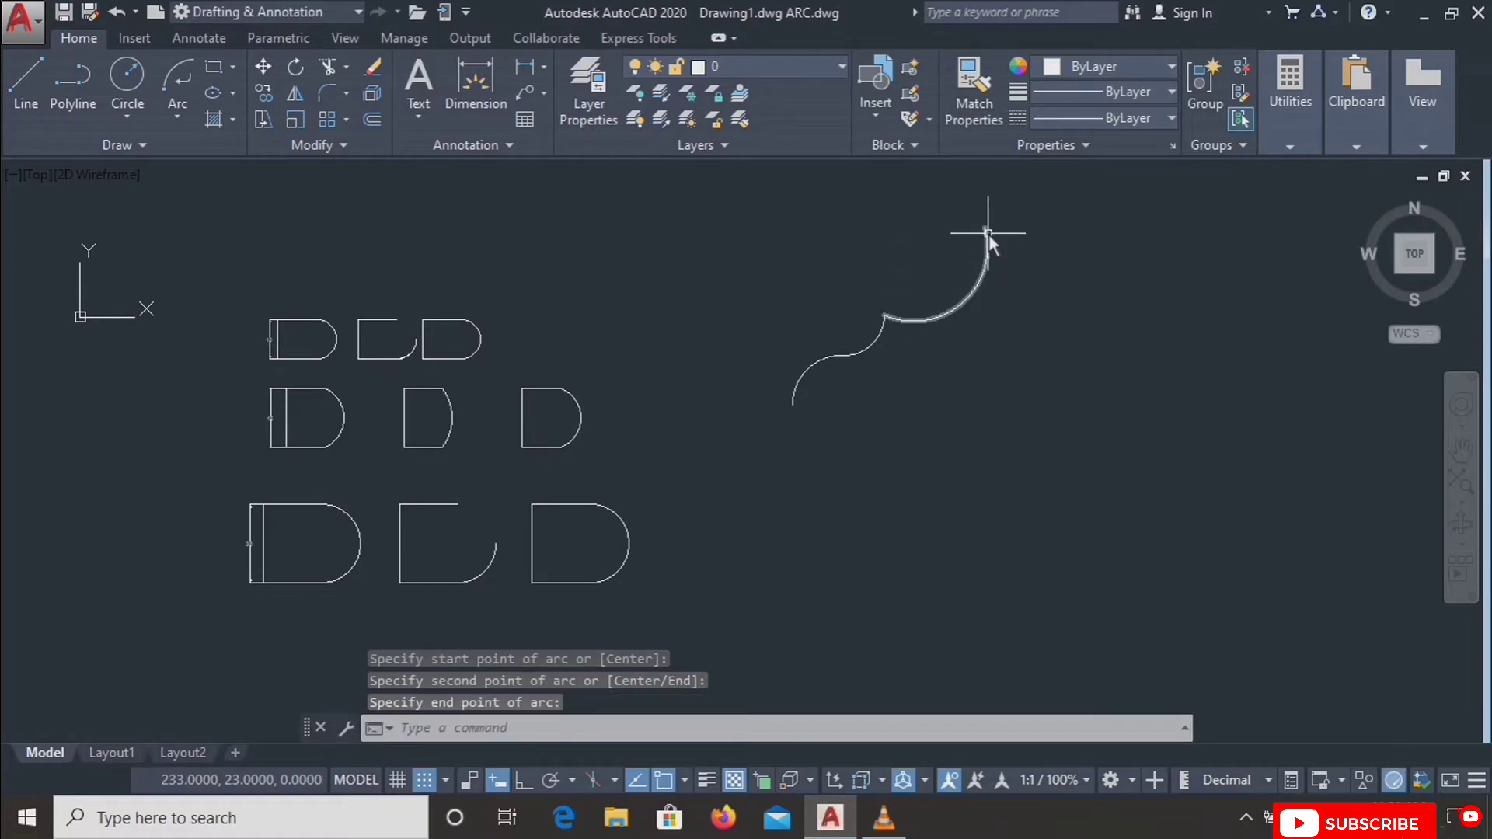
{"action": "key", "text": "Return"}
{"action": "left_click", "coordinate": [987, 228]}
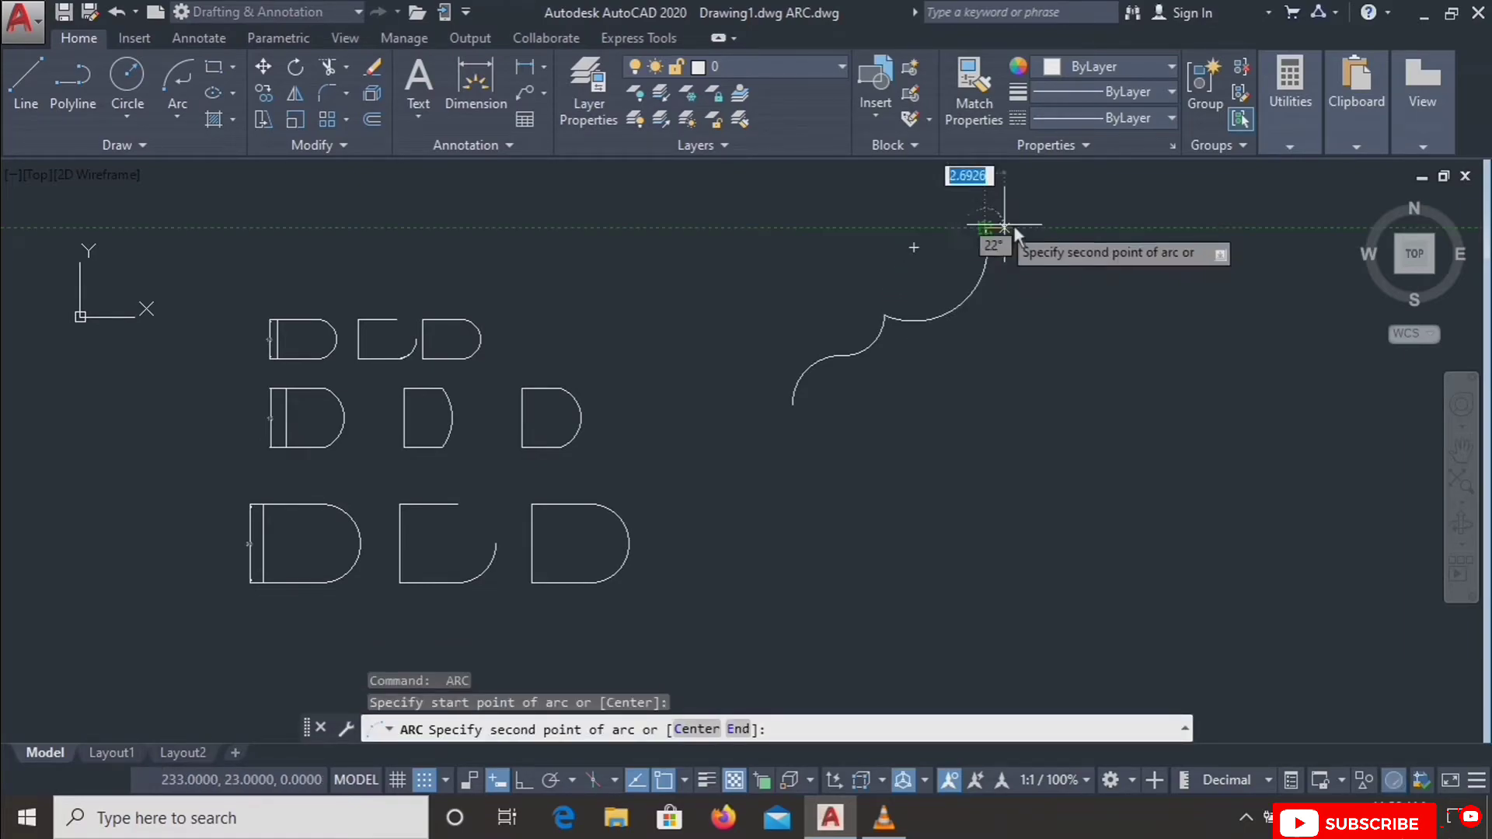
{"action": "left_click", "coordinate": [1066, 221]}
{"action": "left_click", "coordinate": [1061, 254]}
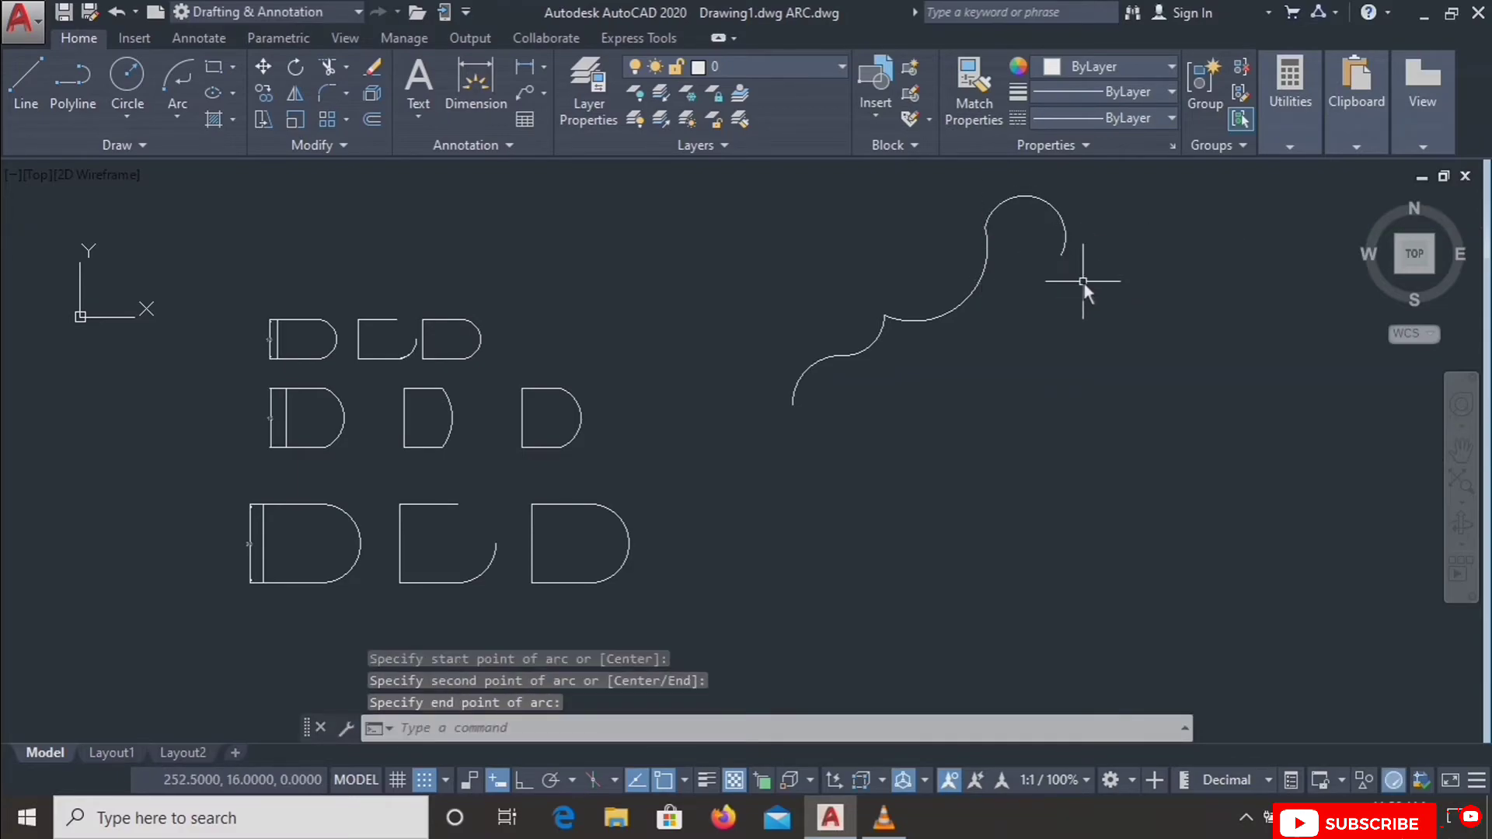
Add two more outward-bulging three-point arcs to the chain's free end, ending at about (264, 8.5) and (268.5, -3.5).
{"action": "key", "text": "Return"}
{"action": "left_click", "coordinate": [1062, 255]}
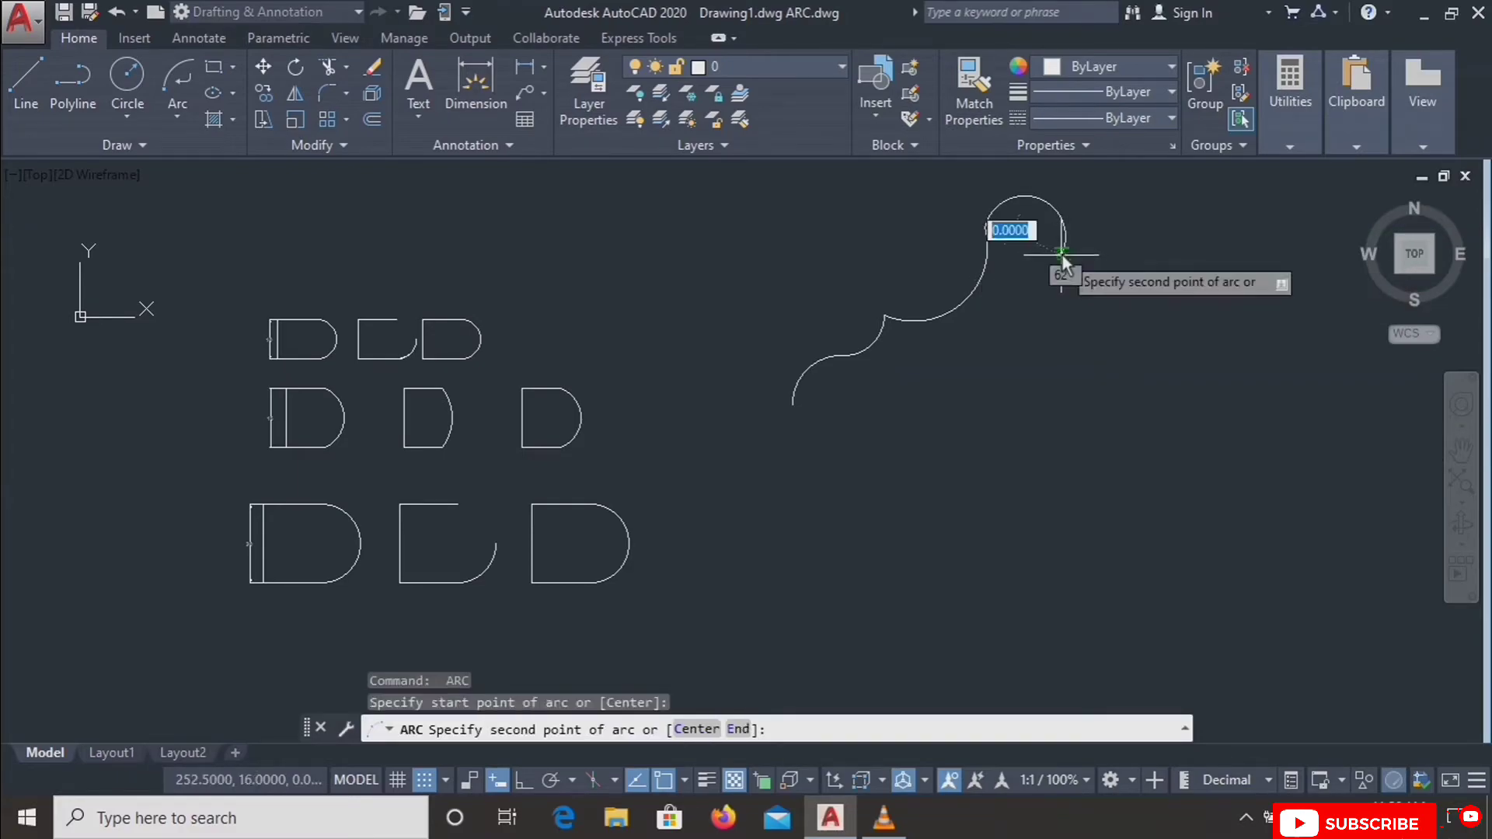
{"action": "left_click", "coordinate": [1125, 255]}
{"action": "left_click", "coordinate": [1105, 283]}
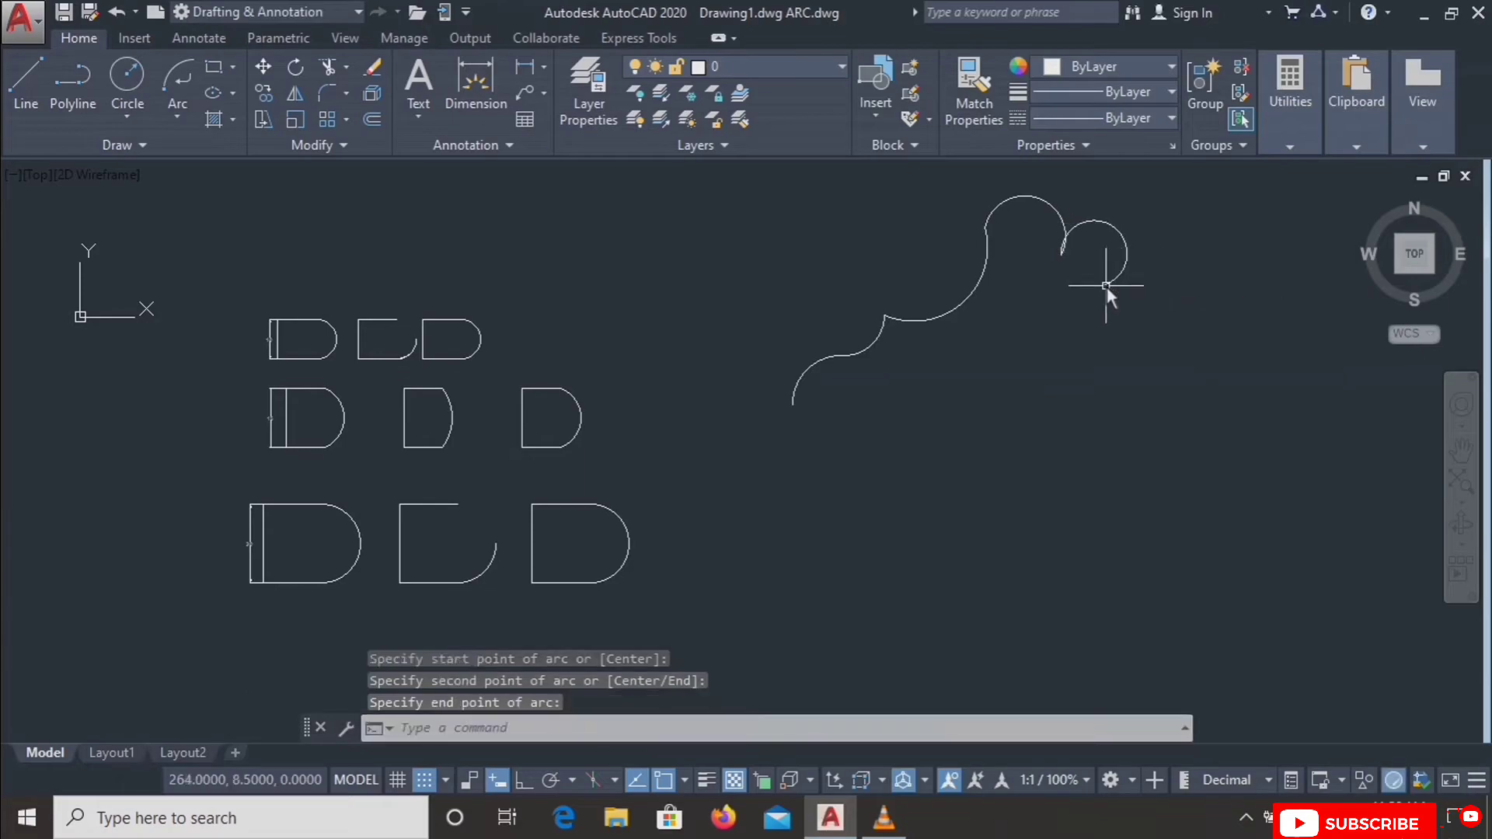
{"action": "key", "text": "Return"}
{"action": "left_click", "coordinate": [1106, 284]}
{"action": "left_click", "coordinate": [1162, 296]}
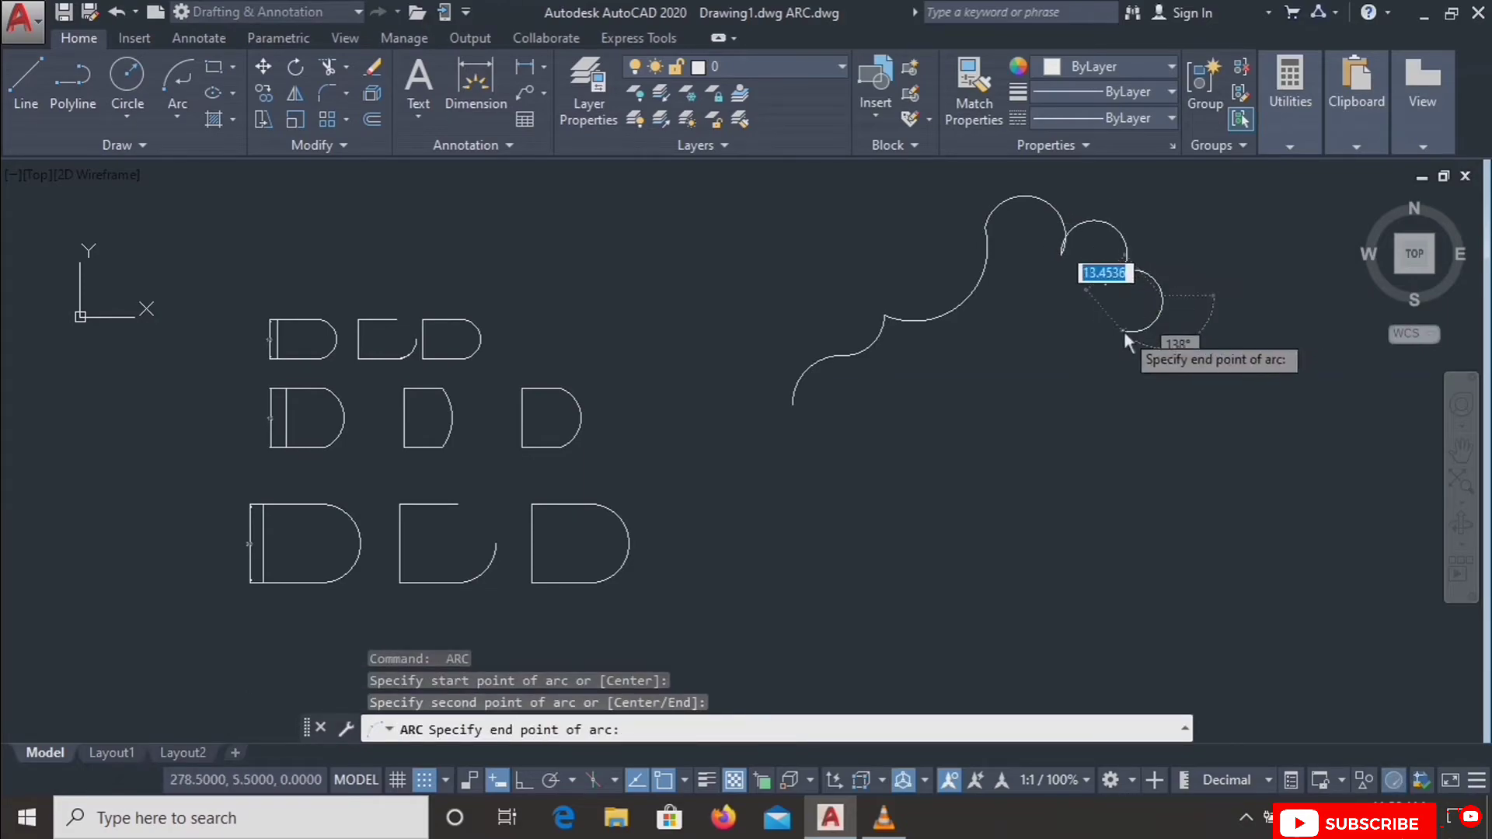
{"action": "left_click", "coordinate": [1124, 331]}
Continue the chain with a large arc tangent to the last one, ending at about (278, -15).
{"action": "key", "text": "Return"}
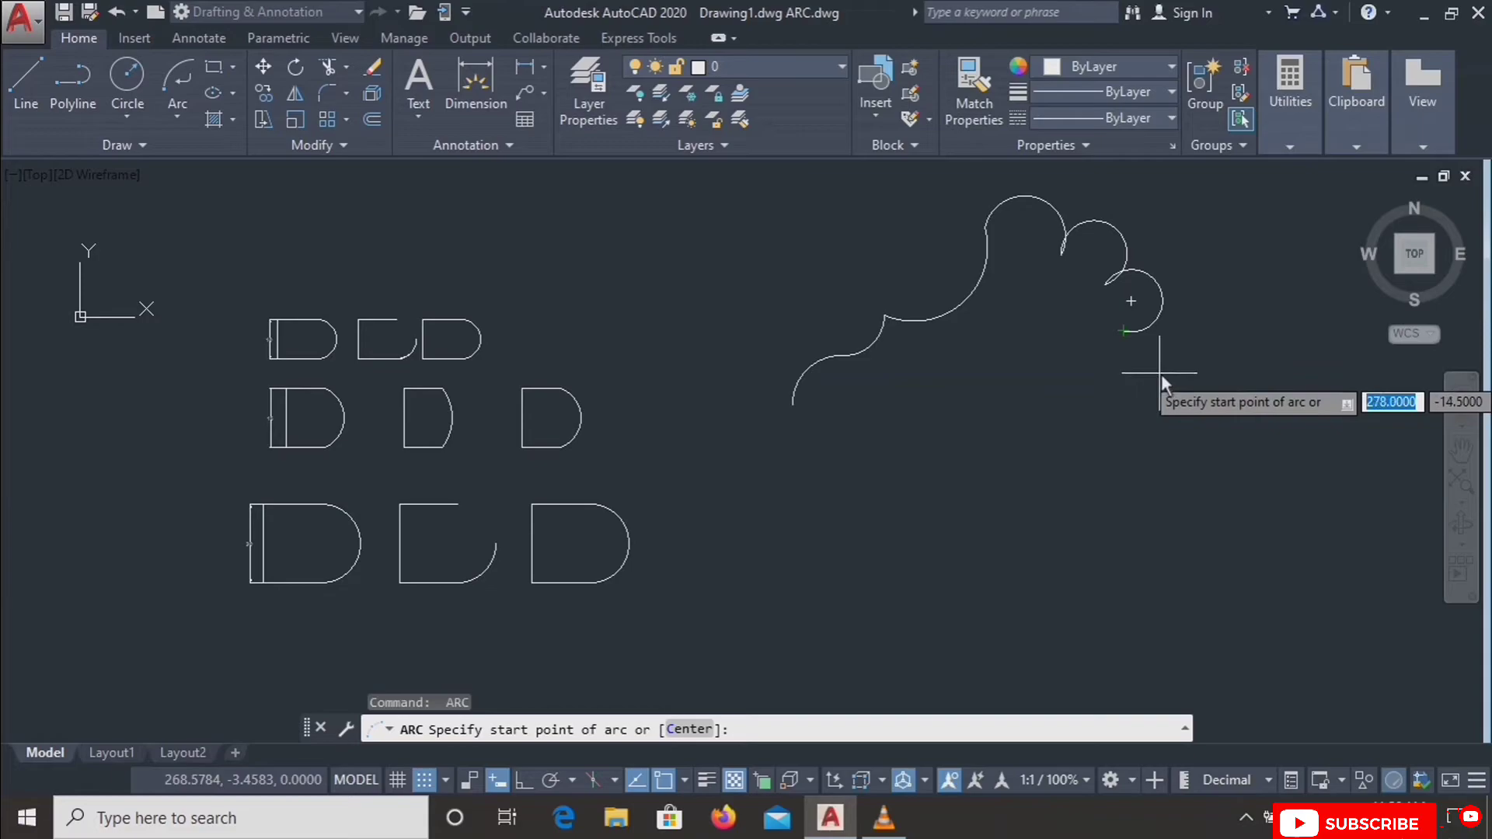
{"action": "left_click", "coordinate": [1130, 331]}
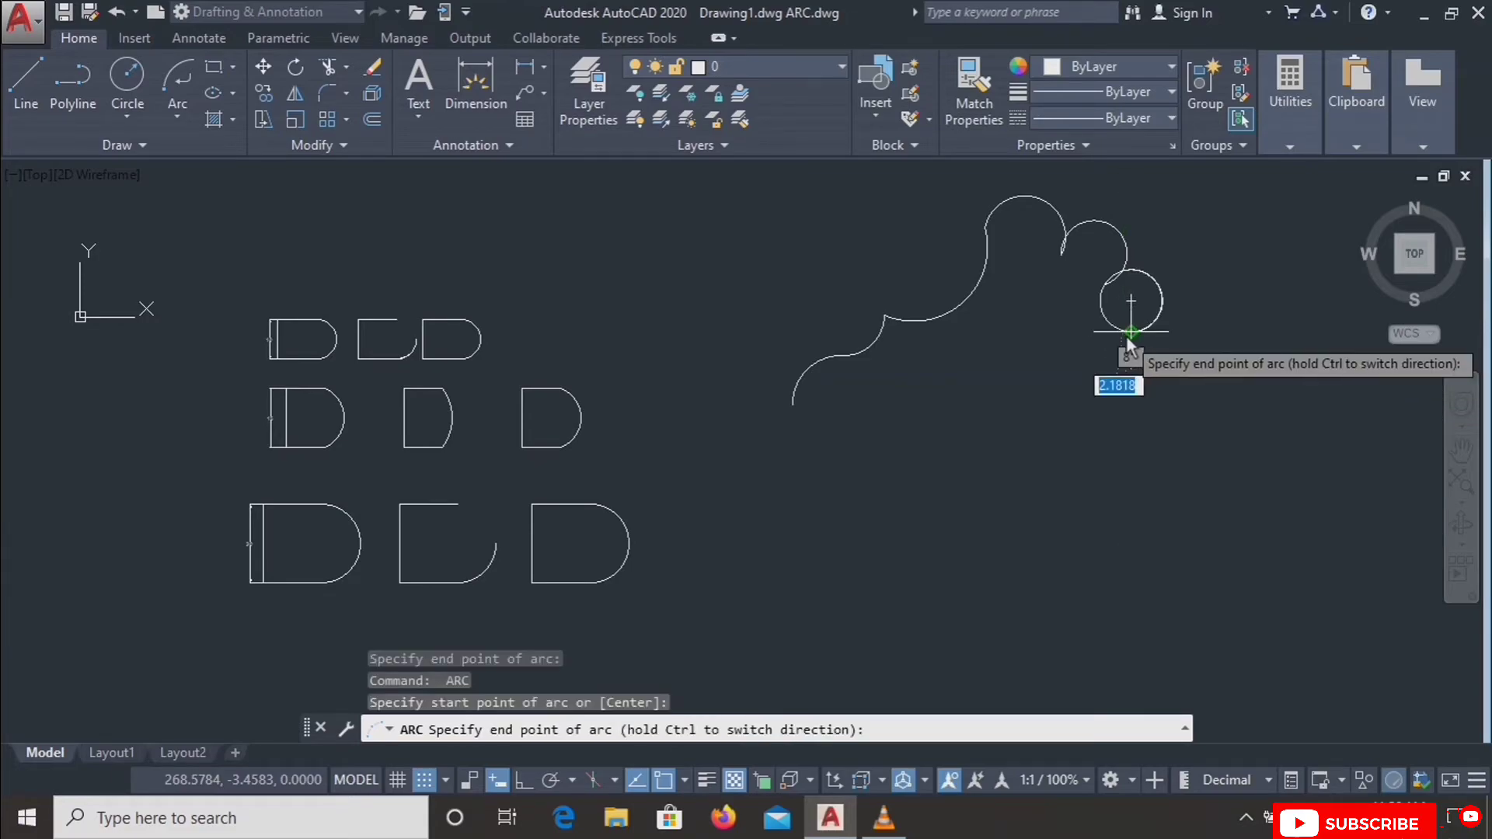
{"action": "left_click", "coordinate": [1162, 375]}
Finish the chain with two three-point arcs, one ending at about (276.5, -33) and the other at about (266.5, -49.5).
{"action": "key", "text": "Return"}
{"action": "left_click", "coordinate": [1166, 377]}
{"action": "left_click", "coordinate": [1178, 459]}
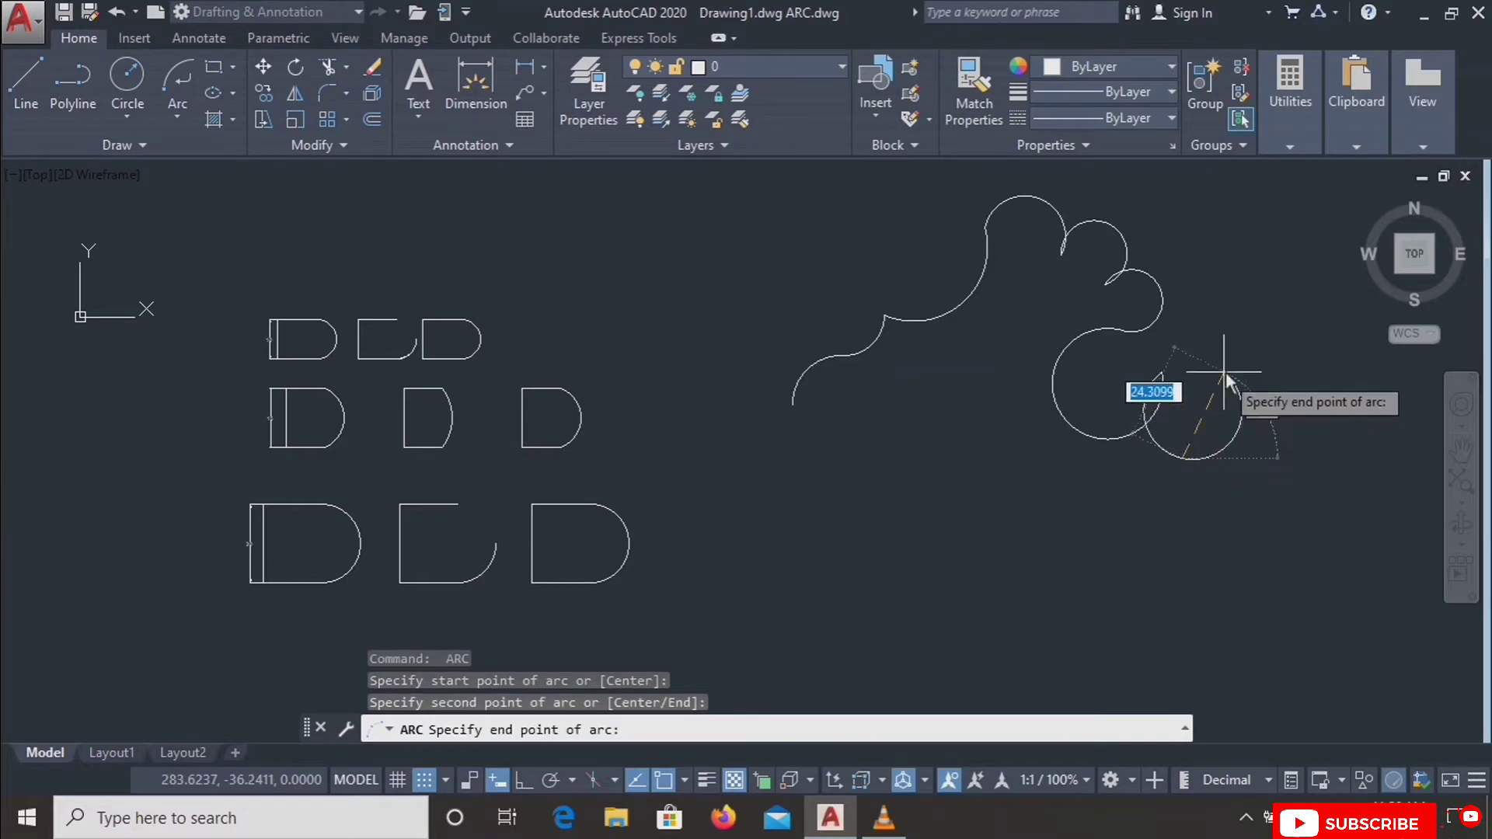
{"action": "left_click", "coordinate": [1154, 446]}
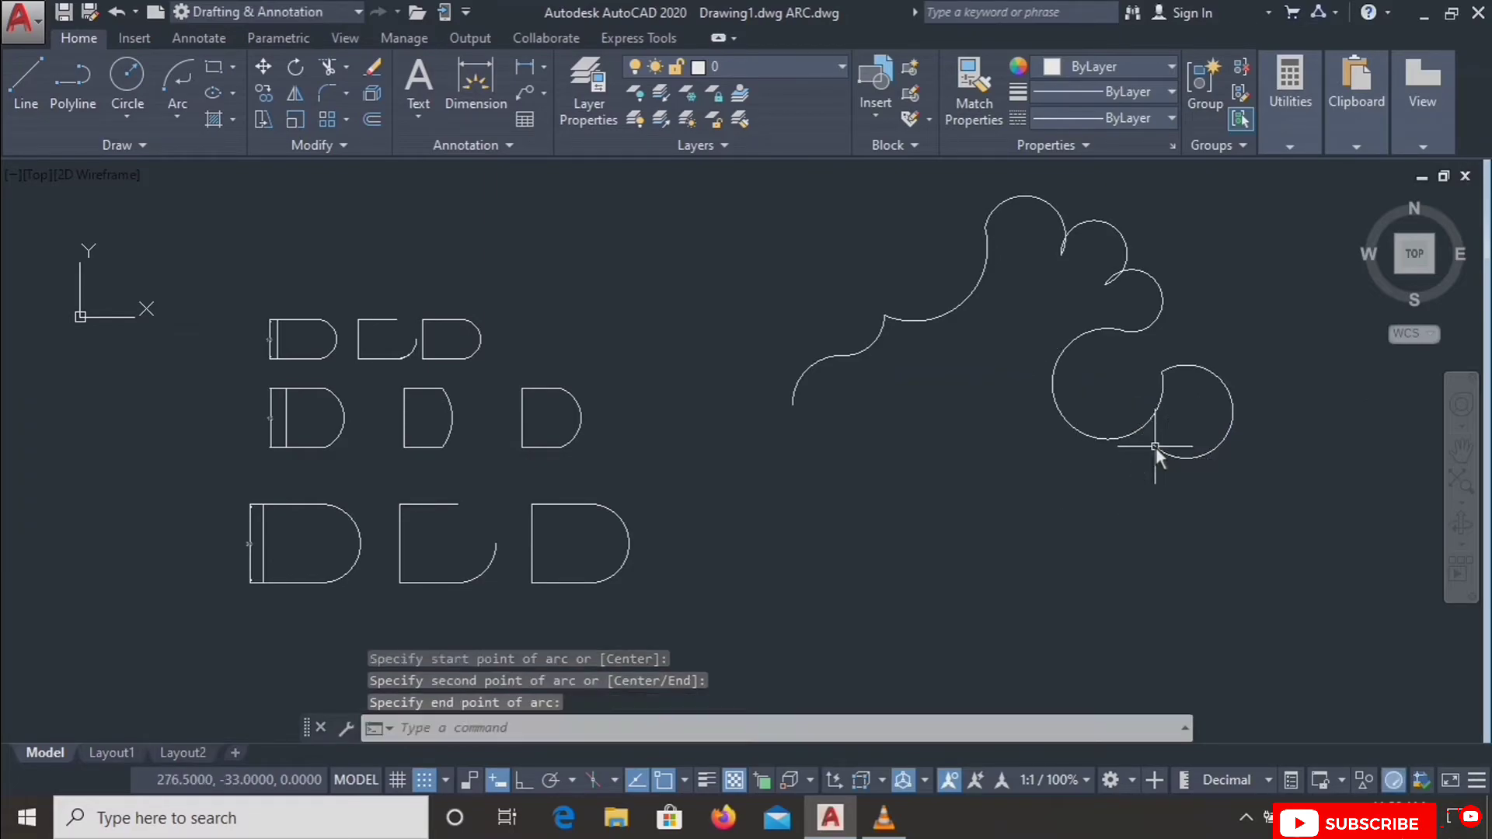
{"action": "key", "text": "Return"}
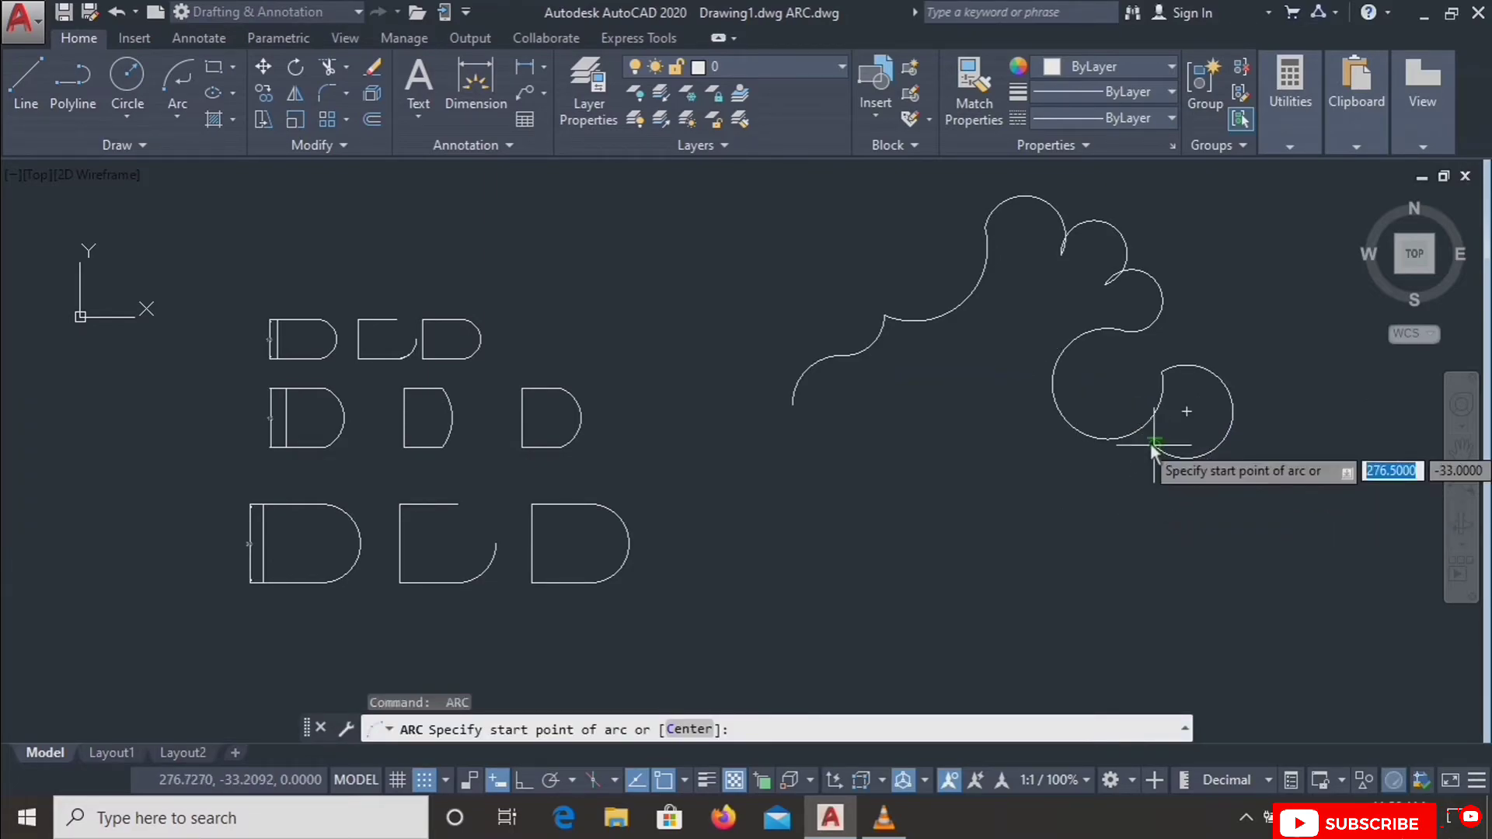
{"action": "left_click", "coordinate": [1156, 448]}
{"action": "left_click", "coordinate": [1162, 492]}
{"action": "left_click", "coordinate": [1116, 511]}
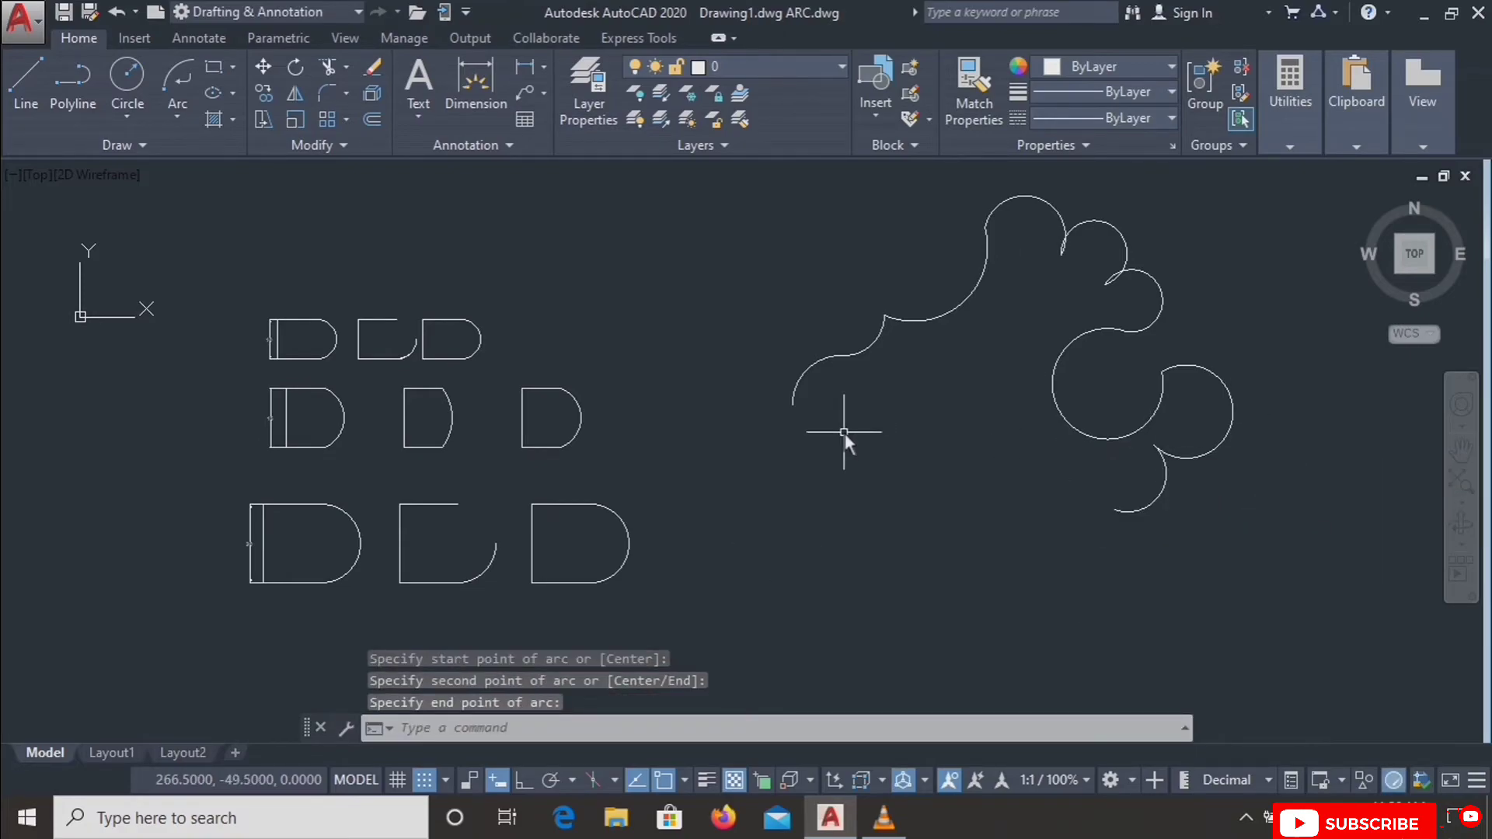
Look over the three rows of profiles and review the list of arc construction methods.
{"action": "scroll", "coordinate": [845, 432], "scroll_direction": "down", "scroll_amount": 2}
{"action": "scroll", "coordinate": [706, 441], "scroll_direction": "up", "scroll_amount": 4}
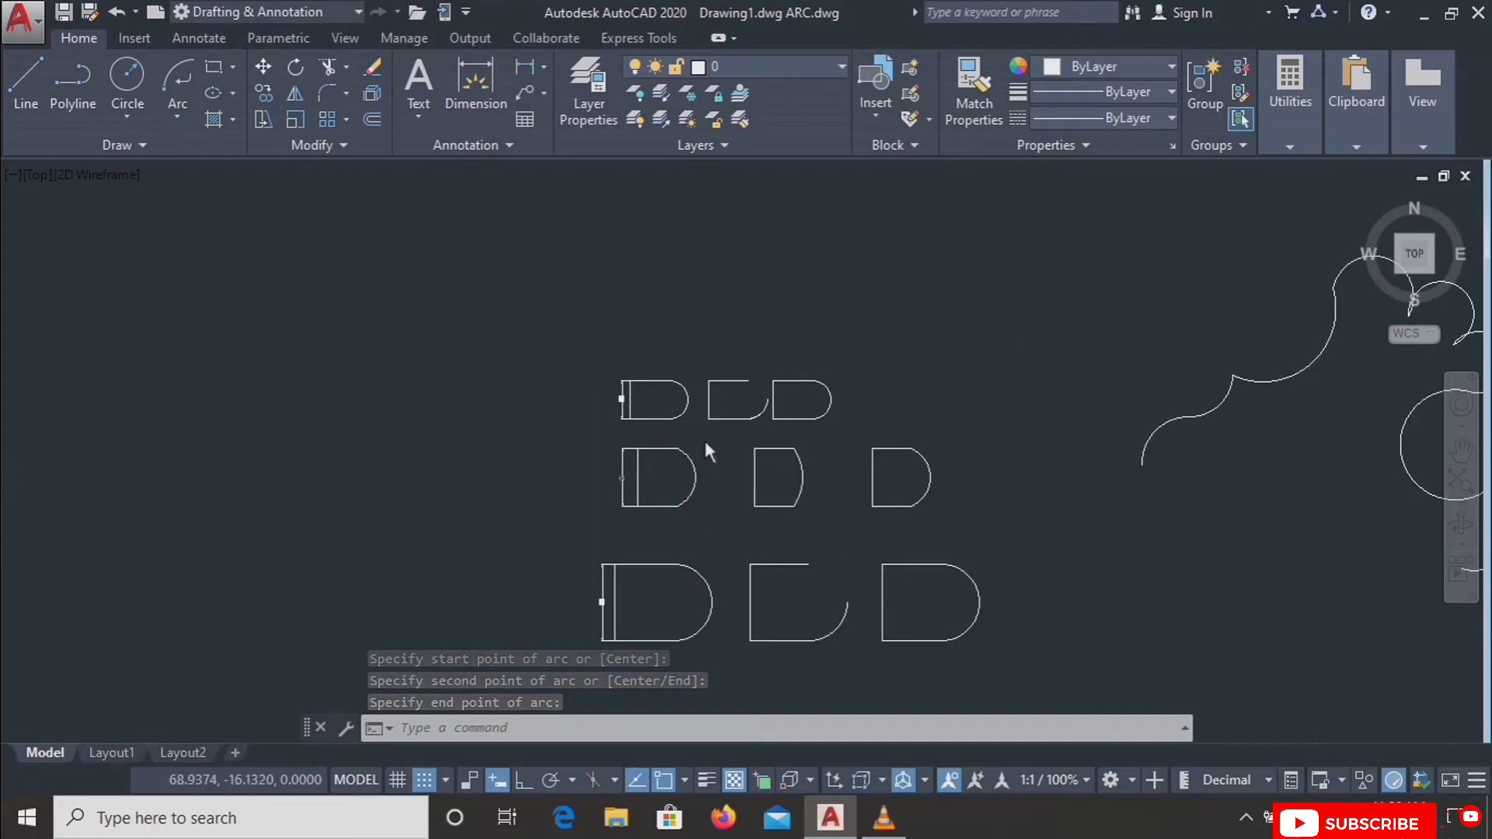
{"action": "left_click", "coordinate": [176, 123]}
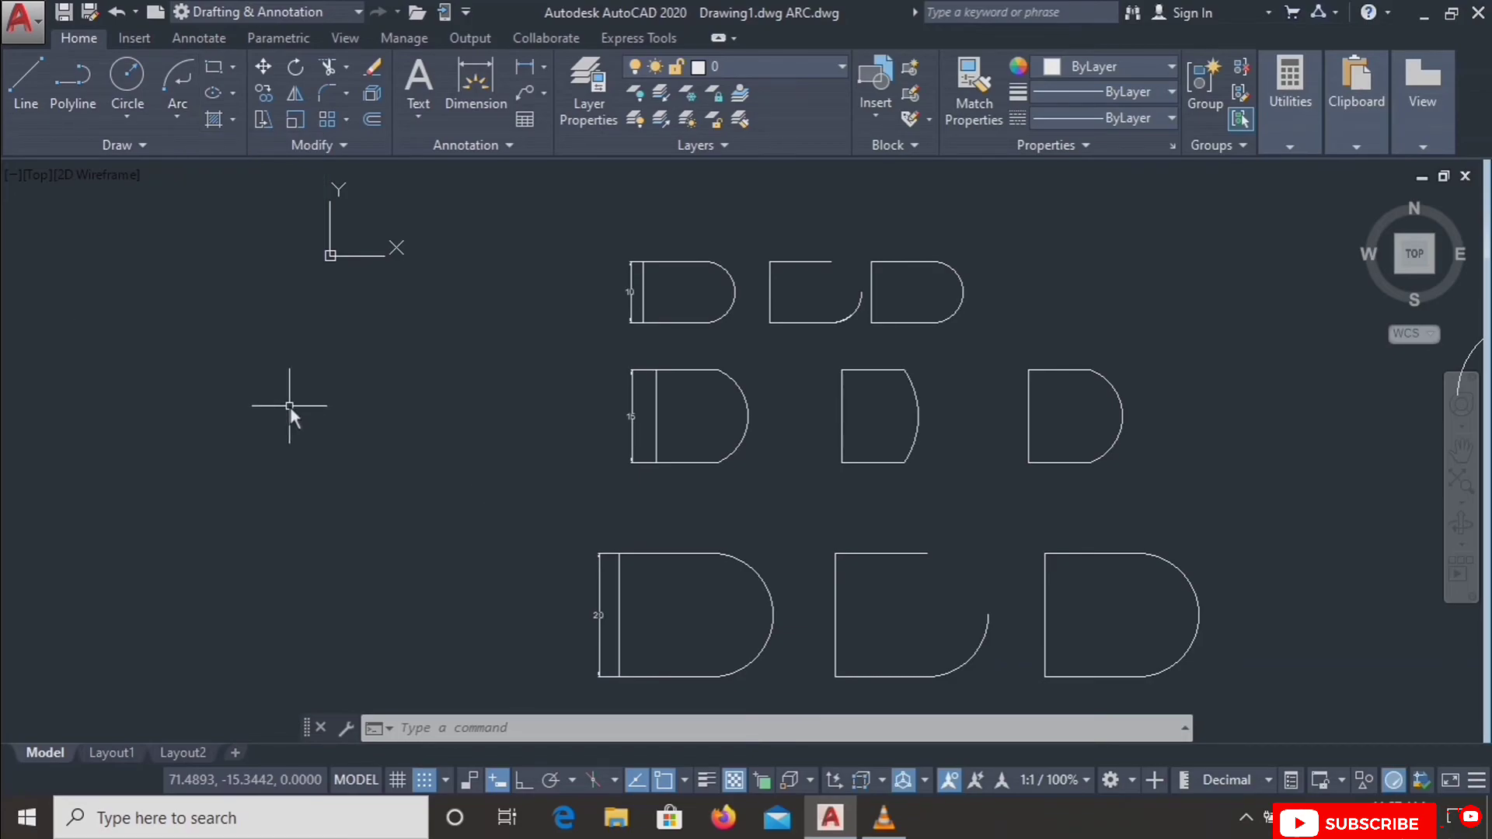
Zoom far out around the origin until the whole drawing shrinks out of sight.
{"action": "scroll", "coordinate": [332, 384], "scroll_direction": "down", "scroll_amount": 2}
{"action": "scroll", "coordinate": [333, 384], "scroll_direction": "up", "scroll_amount": 1}
{"action": "scroll", "coordinate": [332, 383], "scroll_direction": "down", "scroll_amount": 3}
{"action": "scroll", "coordinate": [332, 384], "scroll_direction": "up", "scroll_amount": 5}
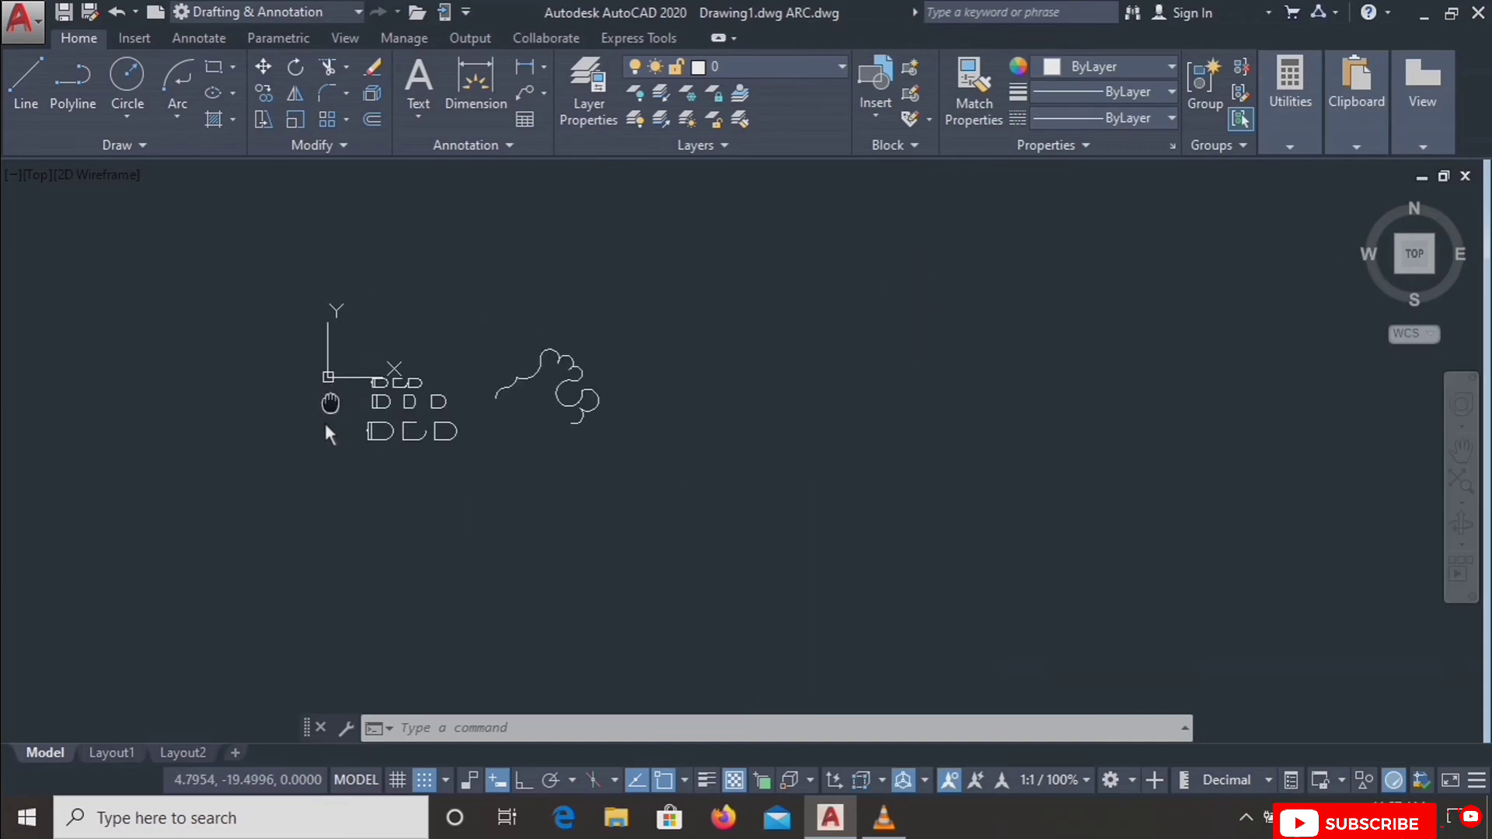
{"action": "middle_click_drag", "start_coordinate": [314, 377], "coordinate": [366, 417]}
{"action": "scroll", "coordinate": [292, 362], "scroll_direction": "down", "scroll_amount": 5}
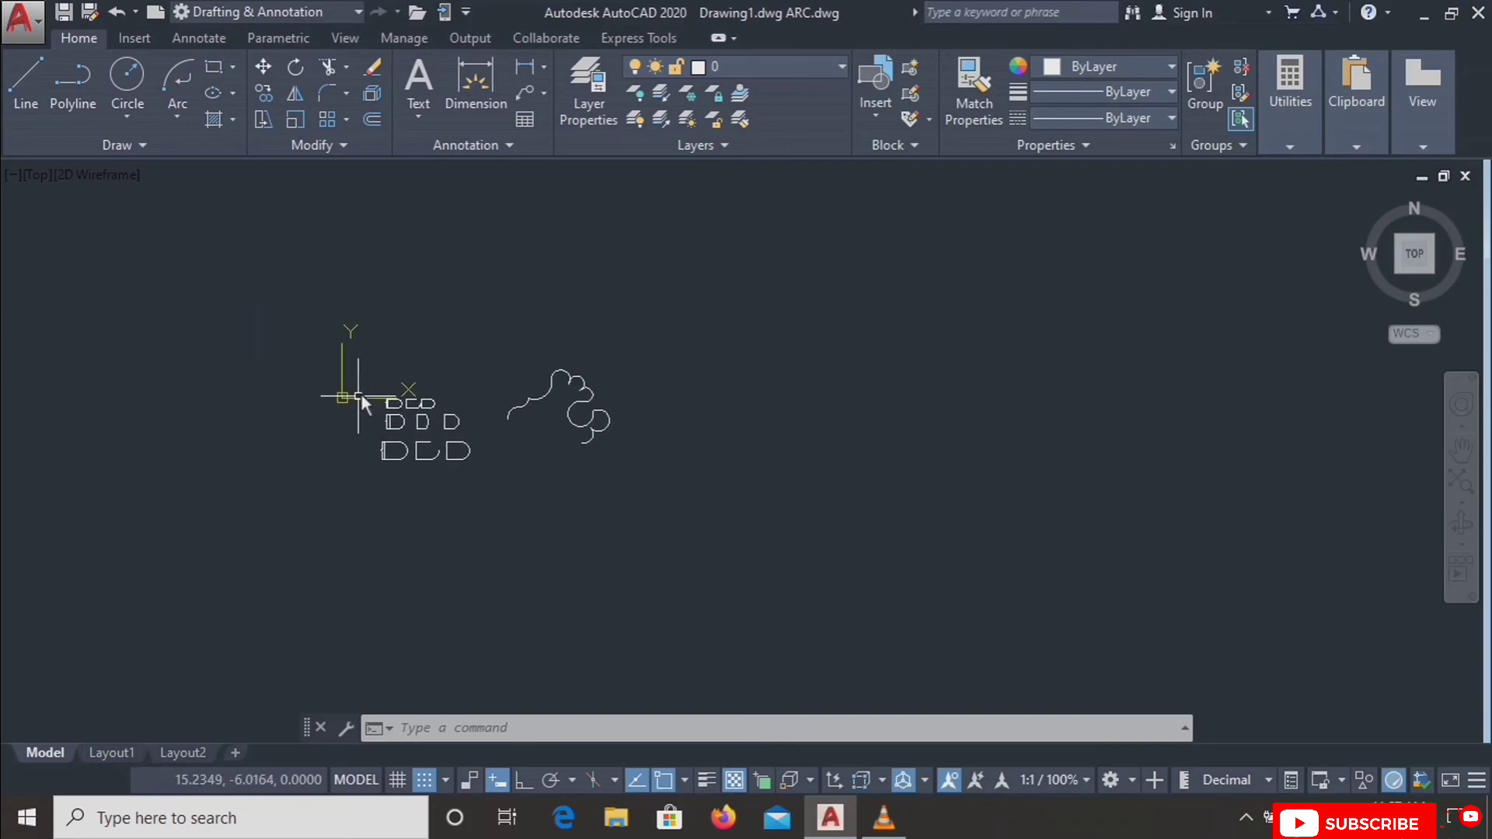
{"action": "scroll", "coordinate": [370, 441], "scroll_direction": "down", "scroll_amount": 8}
{"action": "scroll", "coordinate": [369, 431], "scroll_direction": "down", "scroll_amount": 3}
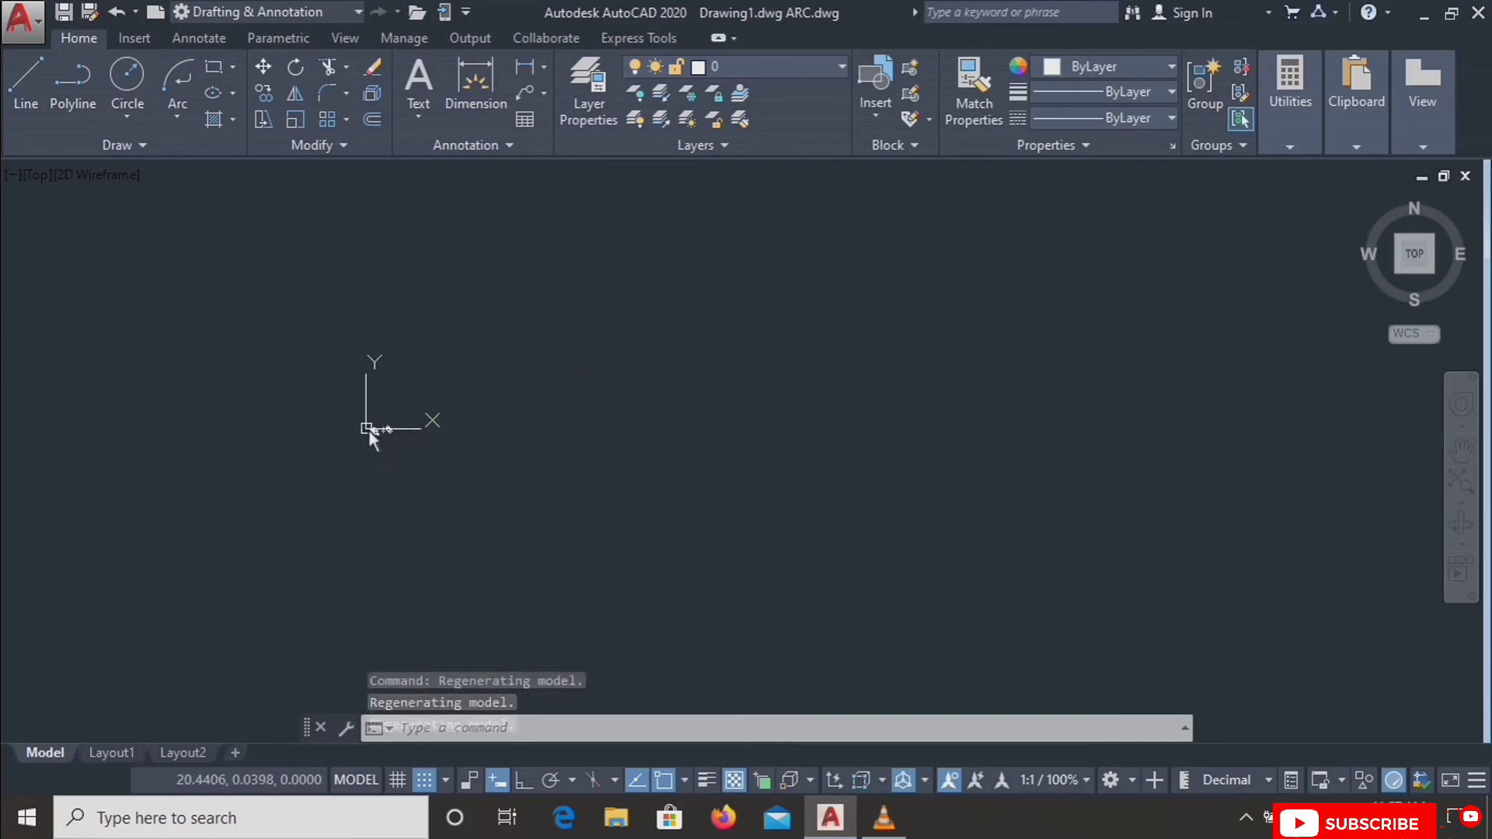
{"action": "scroll", "coordinate": [369, 425], "scroll_direction": "down", "scroll_amount": 8}
{"action": "middle_click_drag", "start_coordinate": [369, 425], "coordinate": [393, 435]}
{"action": "scroll", "coordinate": [367, 431], "scroll_direction": "down", "scroll_amount": 4}
{"action": "scroll", "coordinate": [367, 432], "scroll_direction": "down", "scroll_amount": 2}
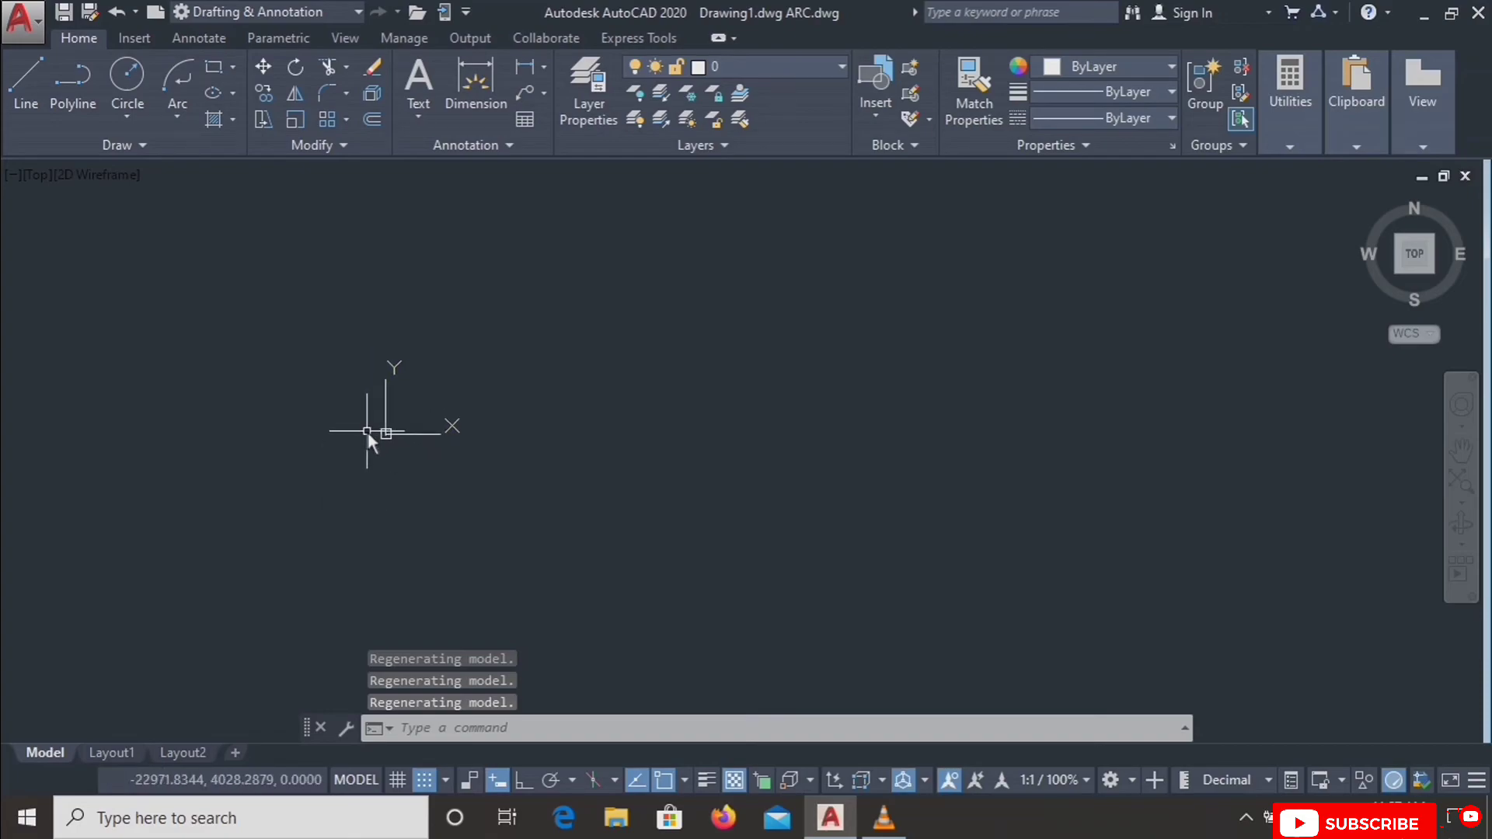
{"action": "scroll", "coordinate": [366, 432], "scroll_direction": "down", "scroll_amount": 1}
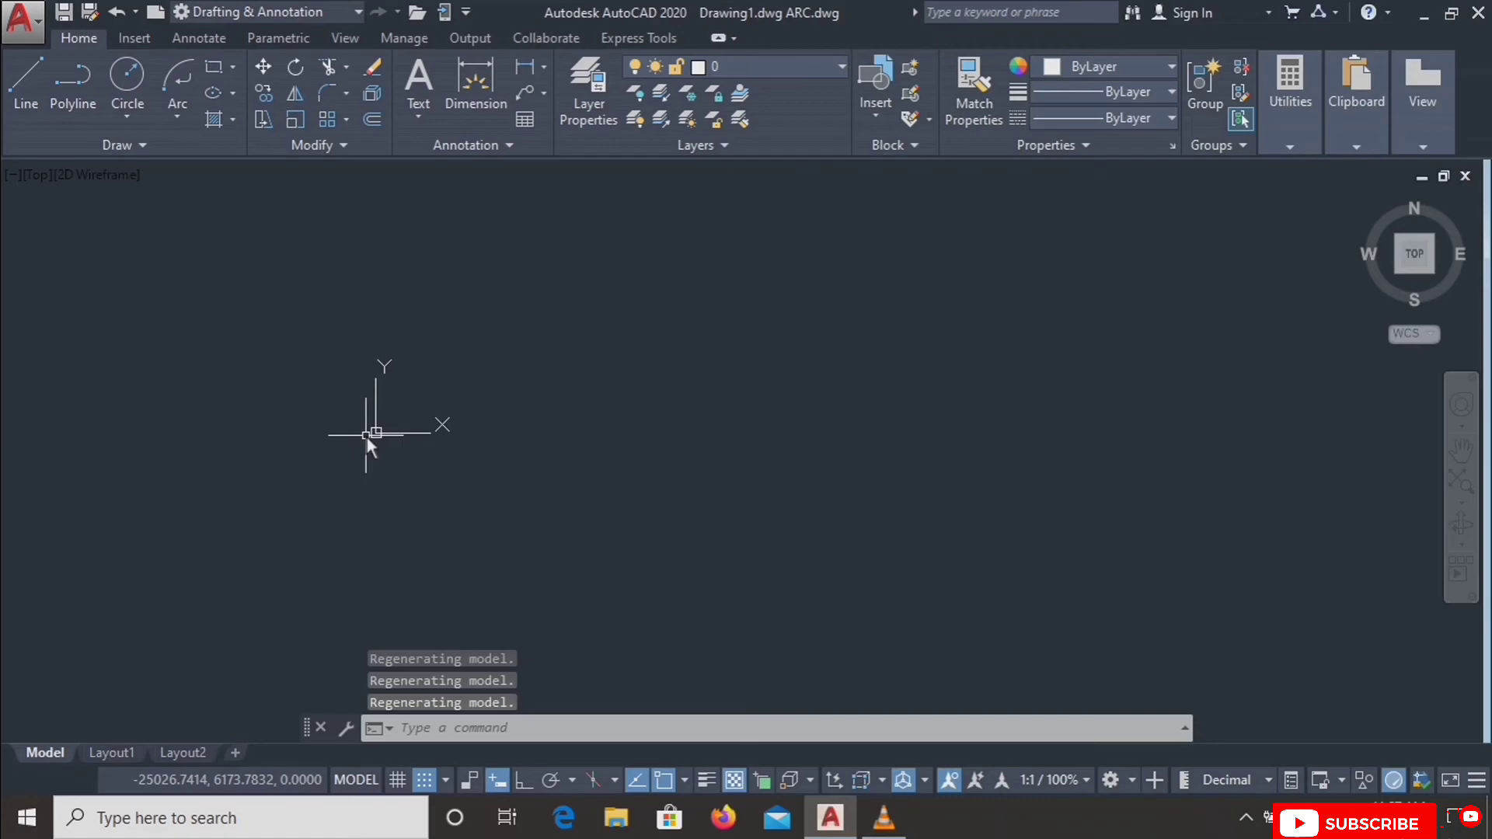
Bring the whole drawing back into view with the All option of the Zoom command.
{"action": "type", "text": "z"}
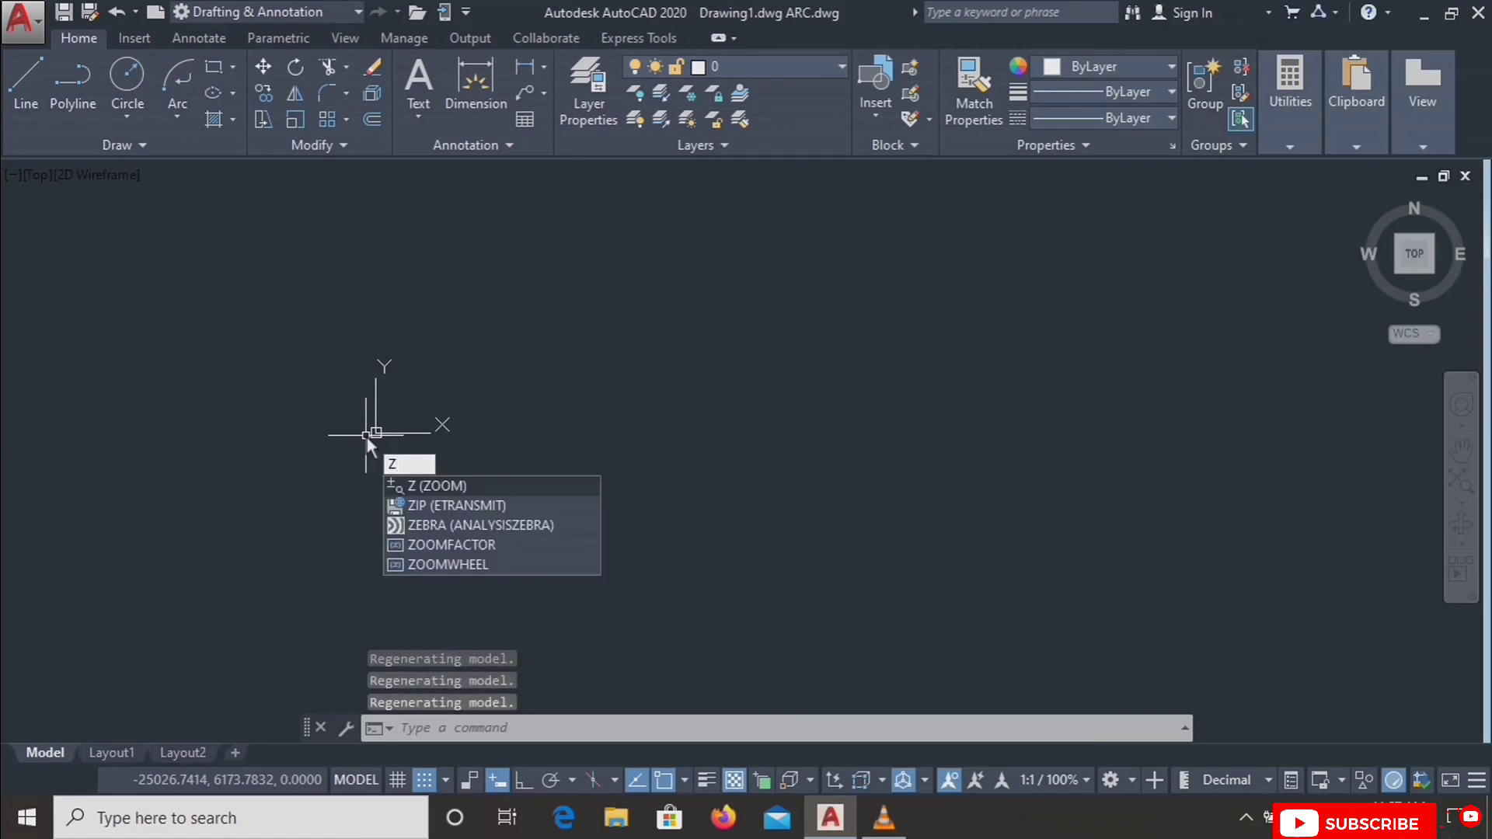
{"action": "key", "text": "Return"}
{"action": "type", "text": "a"}
{"action": "key", "text": "Return"}
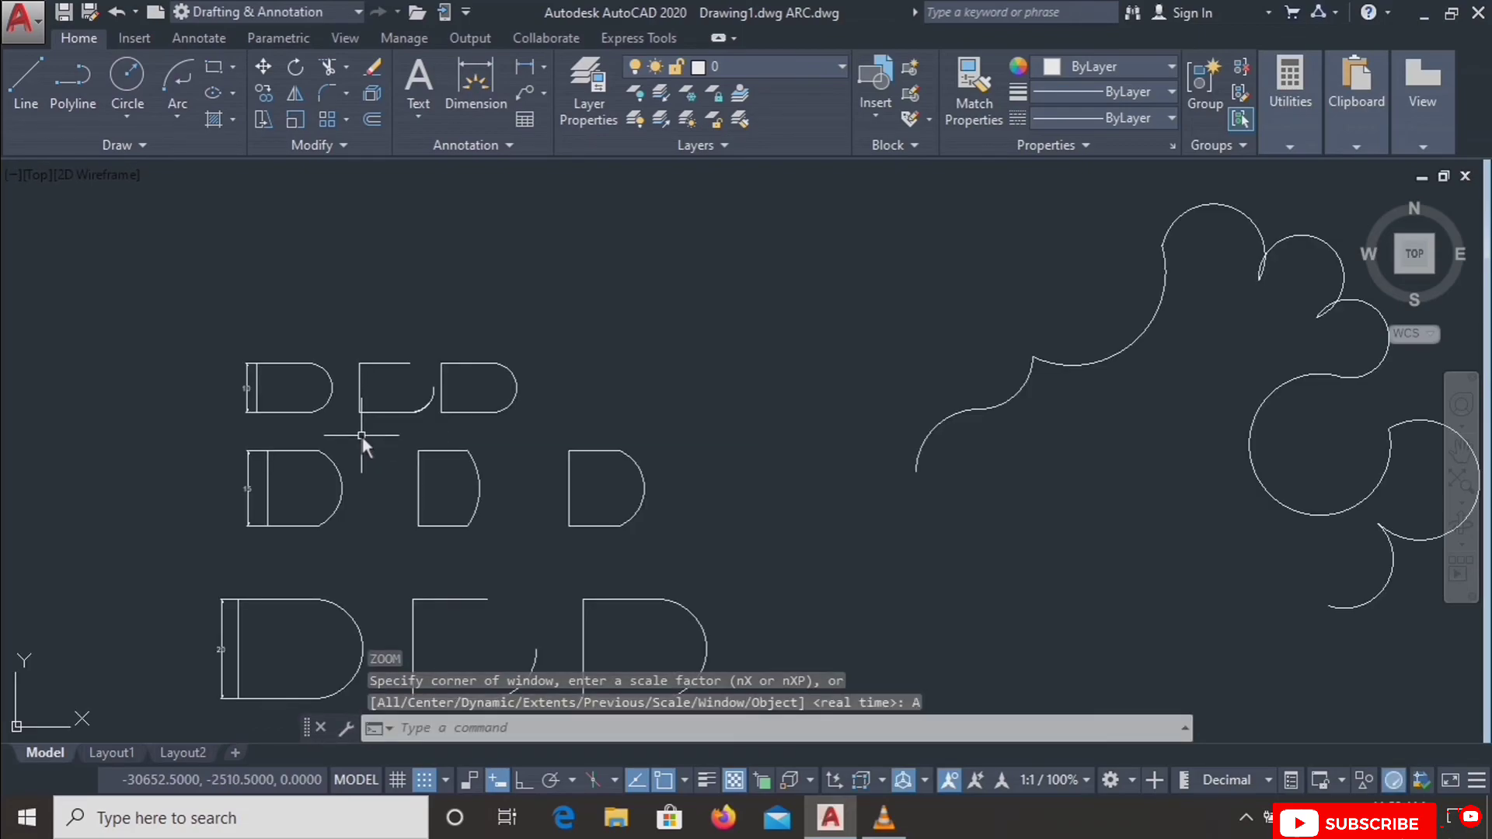
Examine the finished profiles and the arc chain, both close up and as a whole.
{"action": "middle_click_drag", "start_coordinate": [379, 451], "coordinate": [399, 348]}
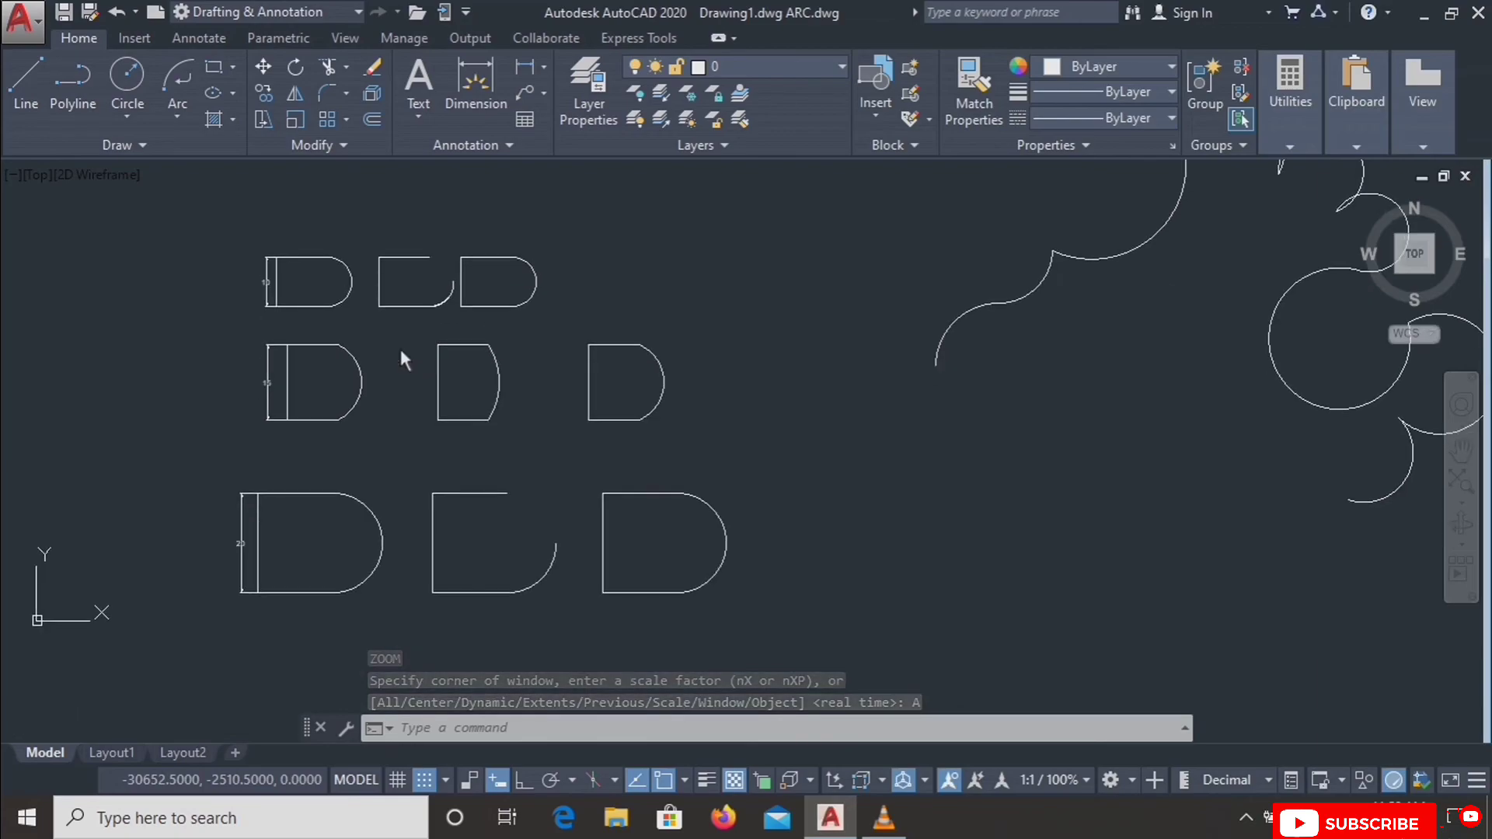
{"action": "scroll", "coordinate": [476, 445], "scroll_direction": "down", "scroll_amount": 2}
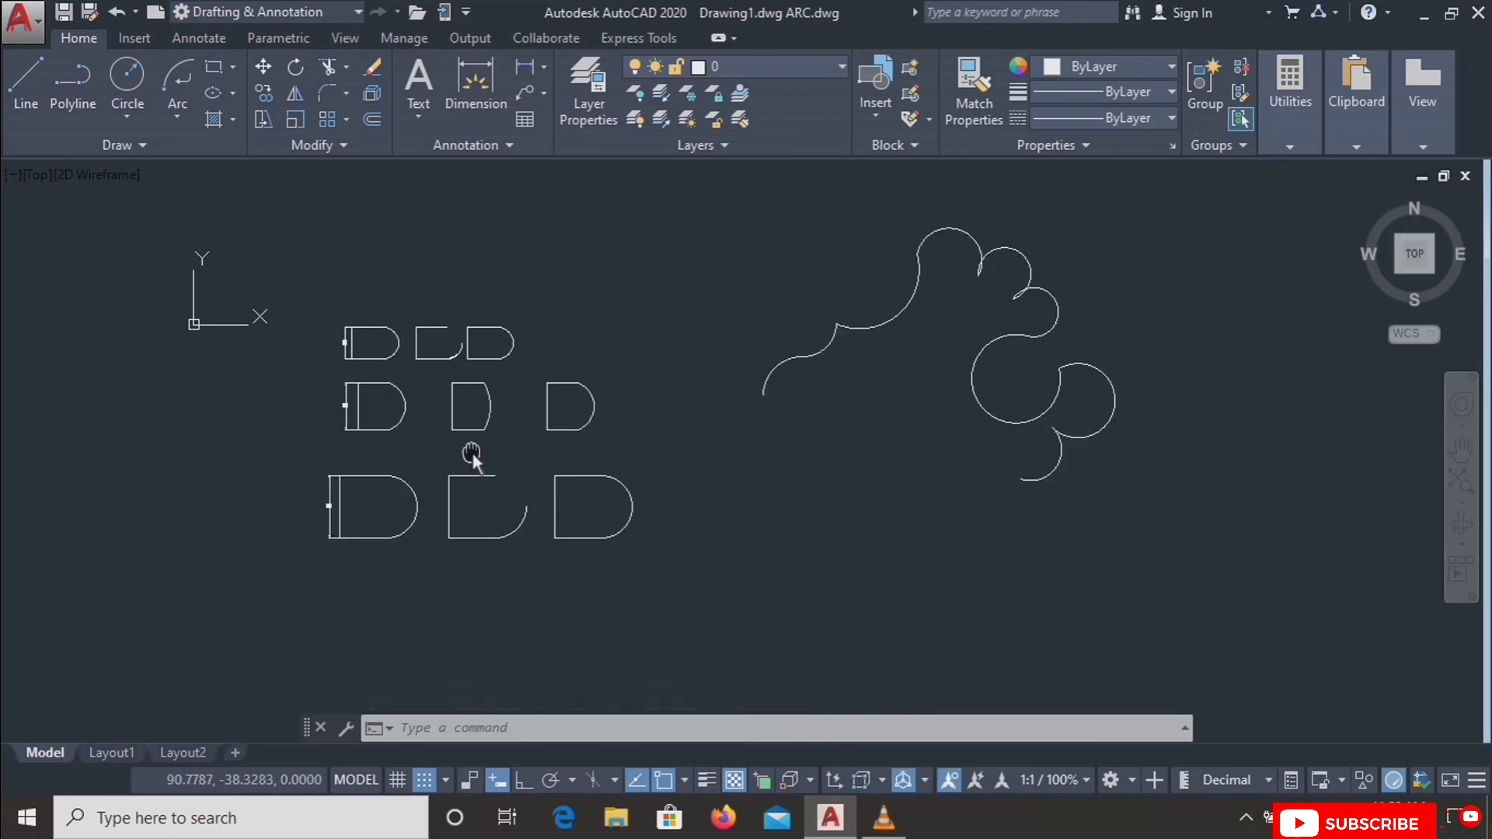
{"action": "middle_click_drag", "start_coordinate": [472, 452], "coordinate": [468, 483]}
{"action": "scroll", "coordinate": [467, 484], "scroll_direction": "up", "scroll_amount": 2}
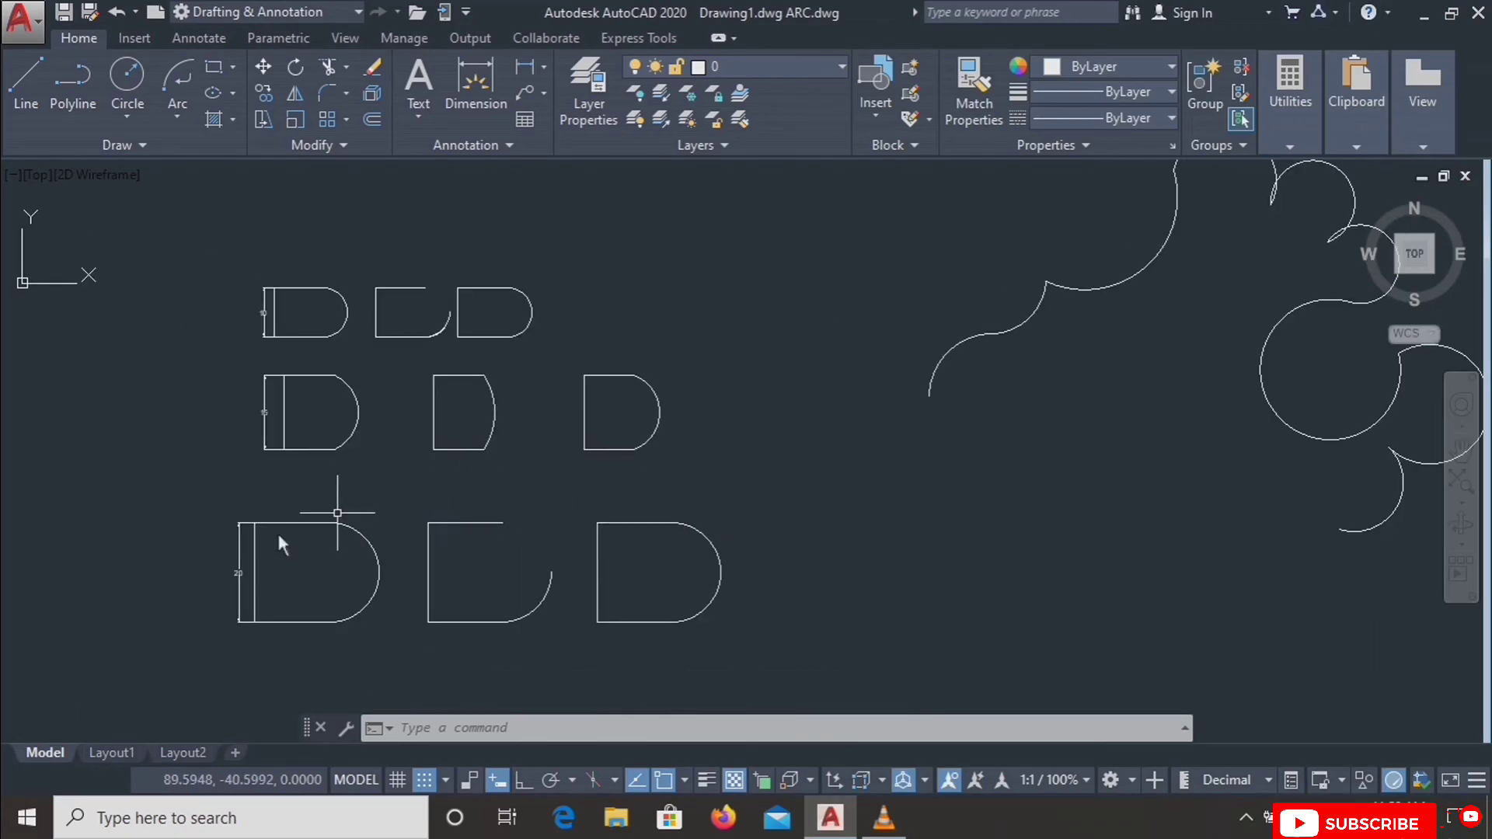
{"action": "scroll", "coordinate": [625, 437], "scroll_direction": "down", "scroll_amount": 2}
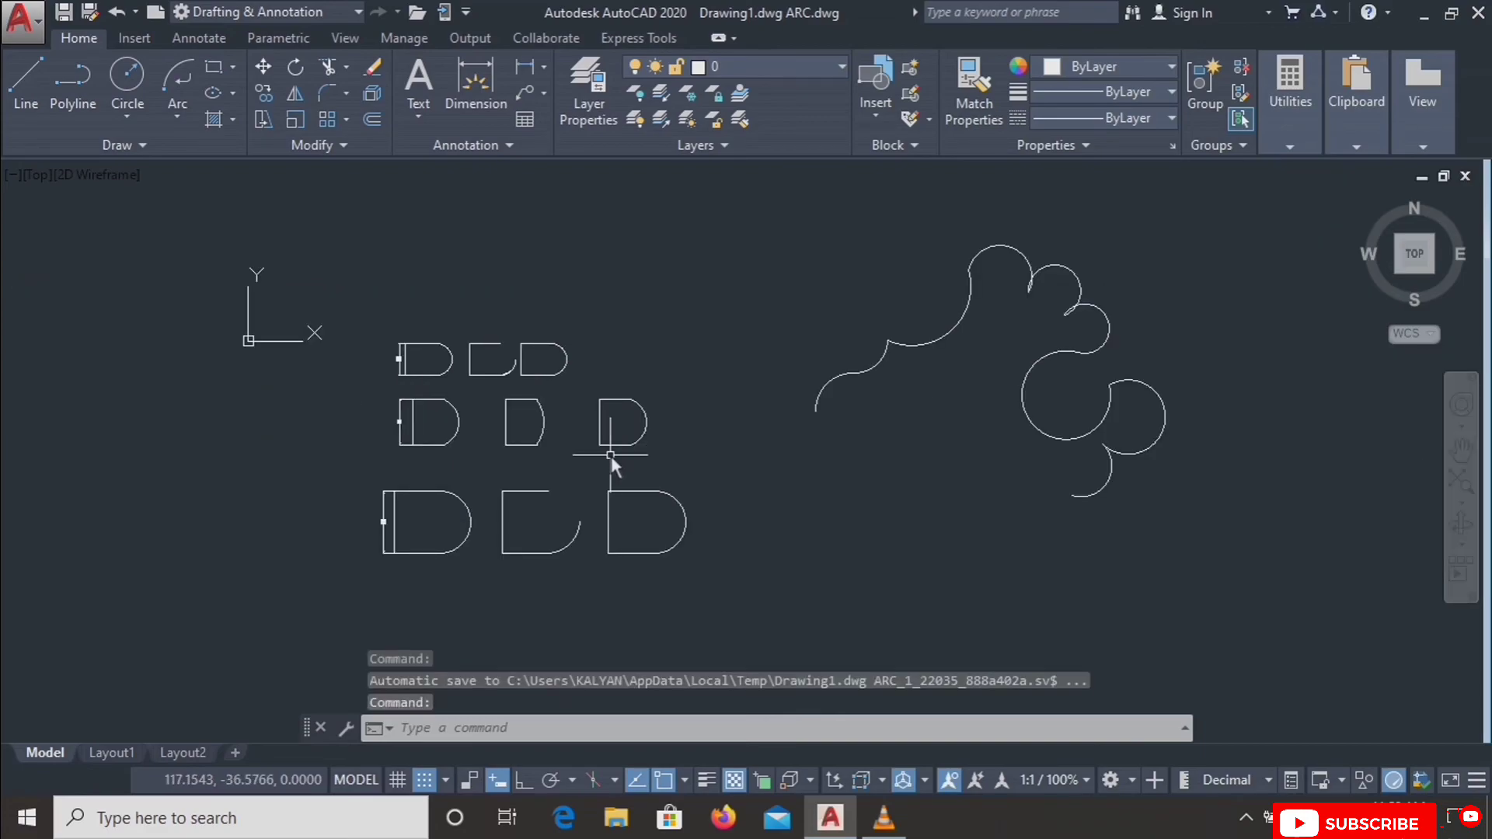
{"action": "scroll", "coordinate": [611, 457], "scroll_direction": "up", "scroll_amount": 6}
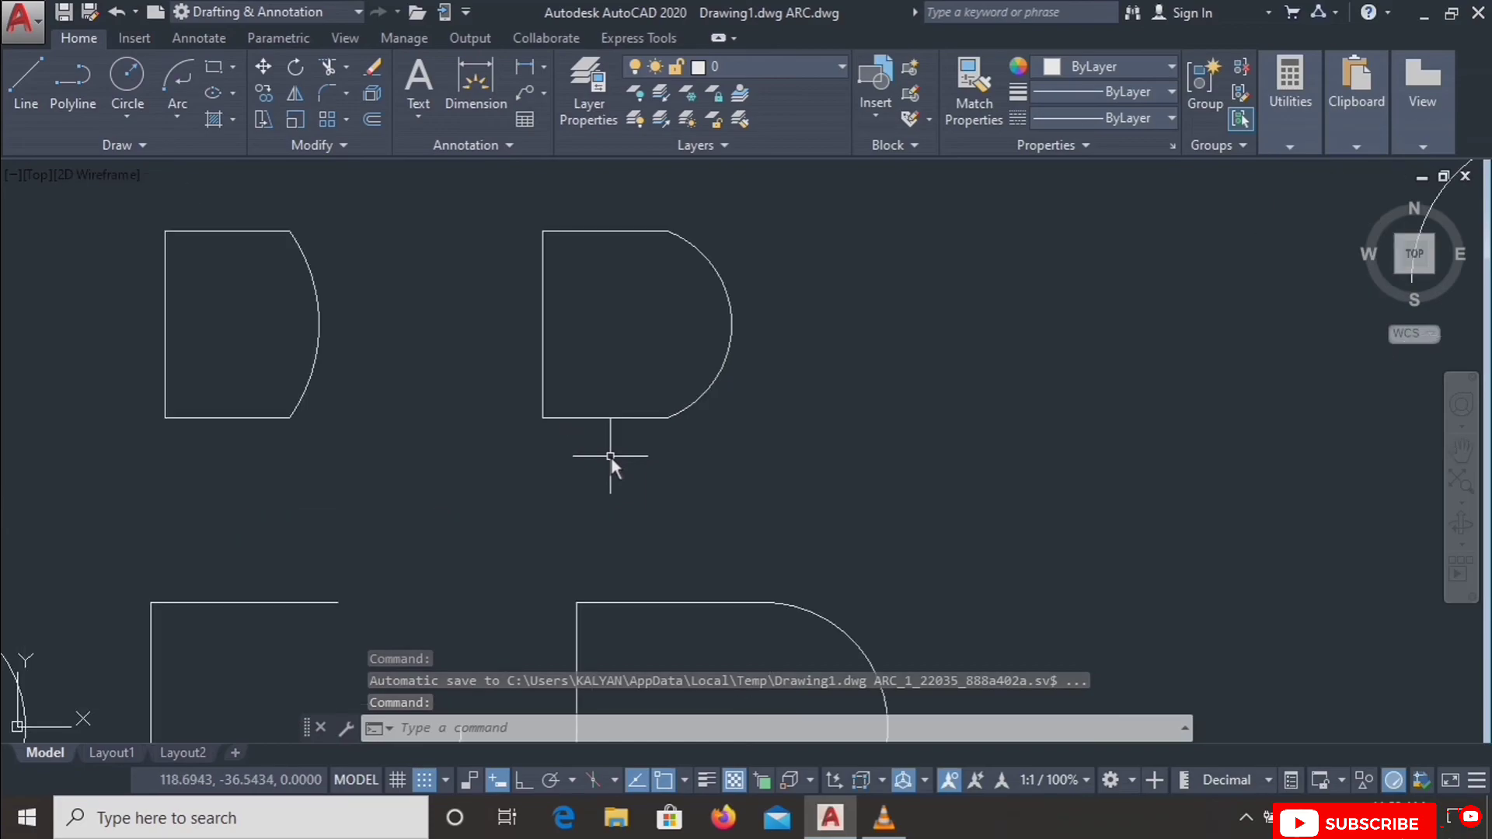
{"action": "scroll", "coordinate": [610, 456], "scroll_direction": "down", "scroll_amount": 9}
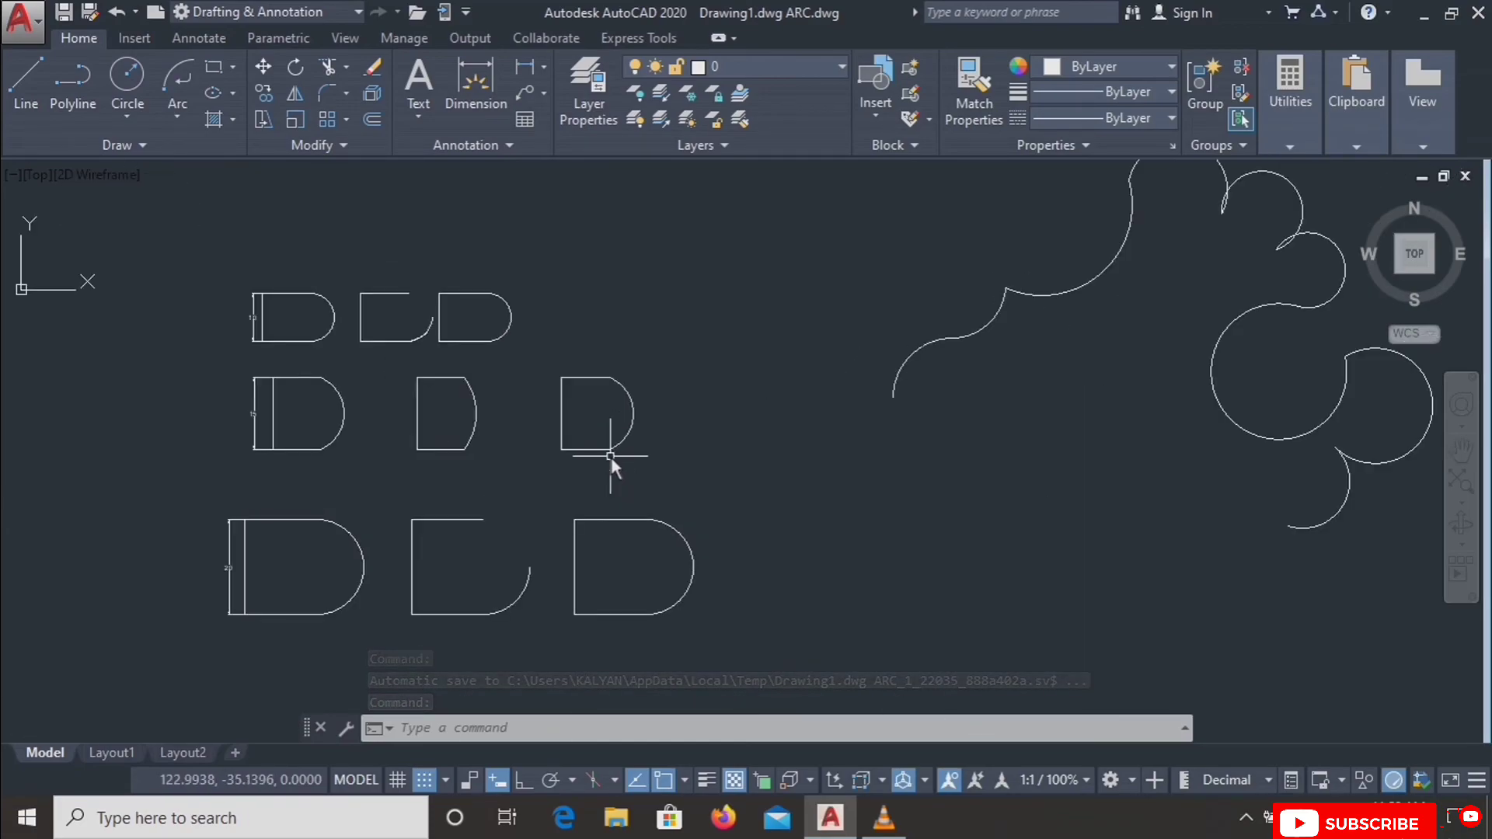
{"action": "scroll", "coordinate": [610, 457], "scroll_direction": "up", "scroll_amount": 4}
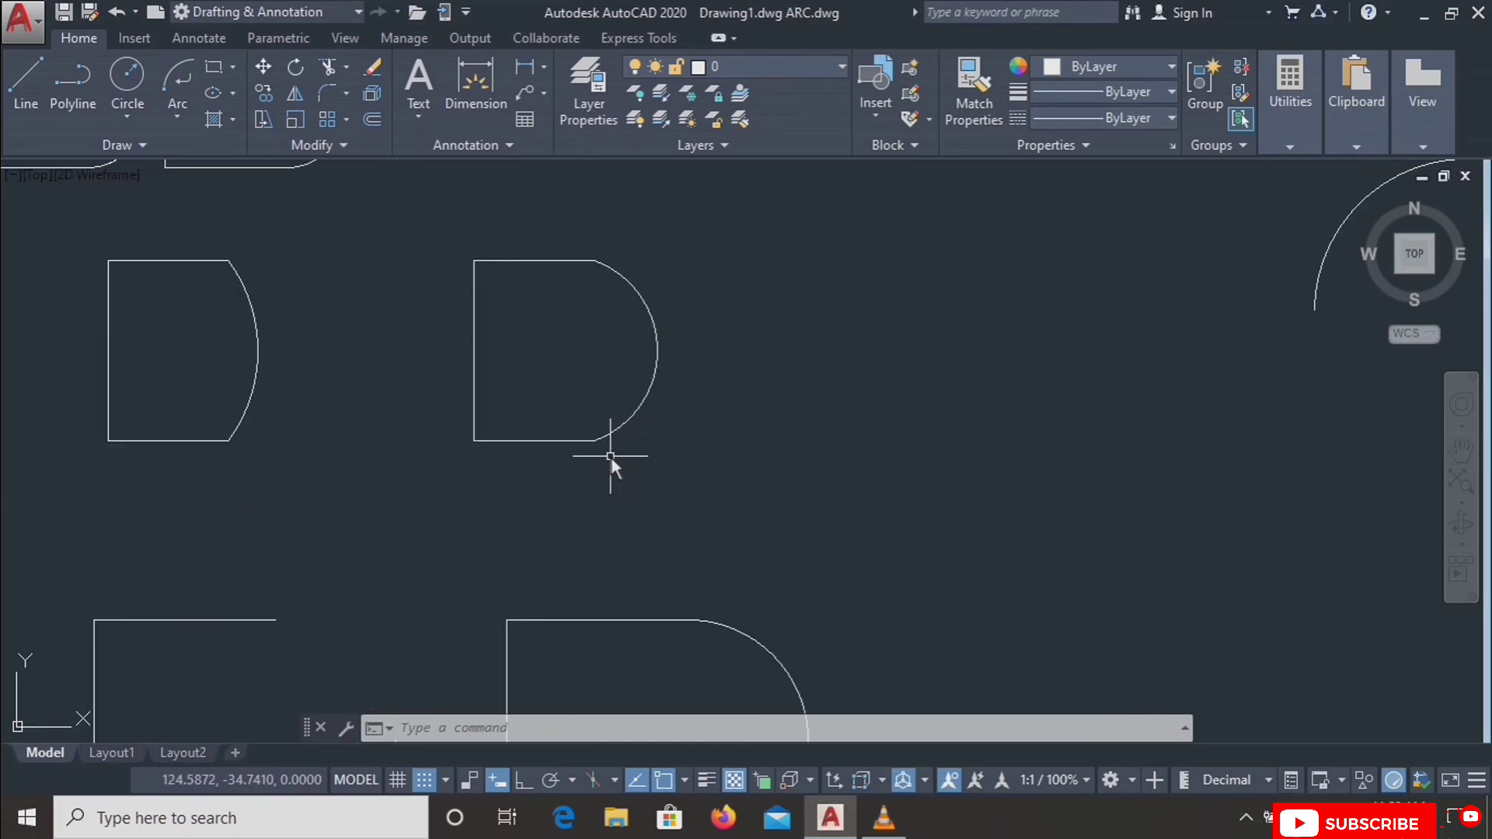
{"action": "scroll", "coordinate": [611, 457], "scroll_direction": "down", "scroll_amount": 6}
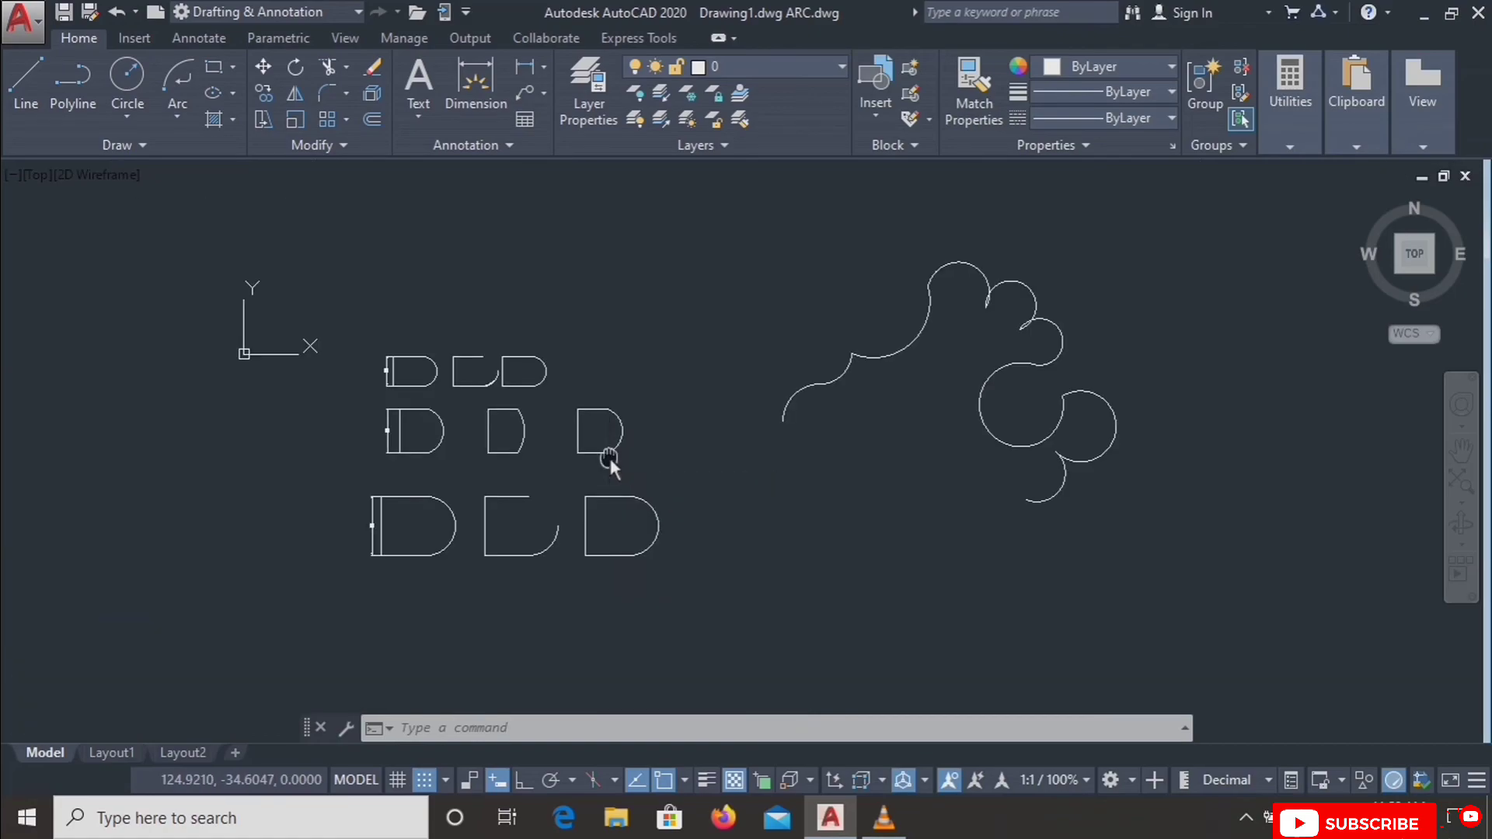
{"action": "middle_click_drag", "start_coordinate": [609, 455], "coordinate": [546, 481]}
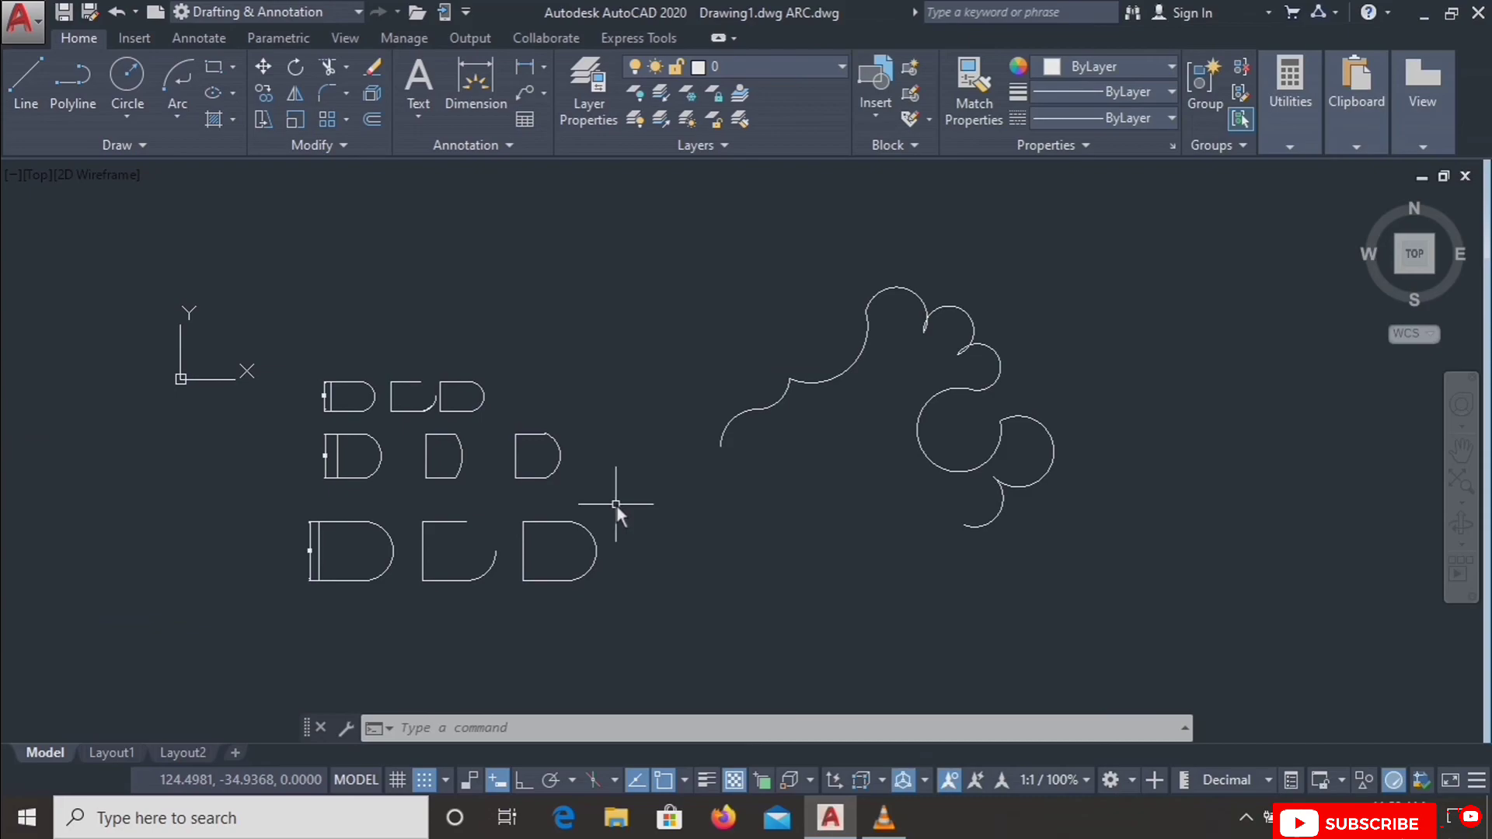
Shift the view of the profiles and the arc chain with the Pan tool.
{"action": "mouse_move", "coordinate": [617, 505]}
{"action": "middle_mouse_down"}
{"action": "mouse_move", "coordinate": [697, 436]}
{"action": "mouse_move", "coordinate": [533, 547]}
{"action": "mouse_move", "coordinate": [660, 508]}
{"action": "mouse_move", "coordinate": [648, 499]}
{"action": "mouse_move", "coordinate": [675, 488]}
{"action": "mouse_move", "coordinate": [642, 502]}
{"action": "mouse_move", "coordinate": [736, 520]}
{"action": "mouse_move", "coordinate": [986, 486]}
{"action": "mouse_move", "coordinate": [549, 357]}
{"action": "mouse_move", "coordinate": [619, 622]}
{"action": "mouse_move", "coordinate": [616, 493]}
{"action": "mouse_move", "coordinate": [573, 506]}
{"action": "mouse_move", "coordinate": [559, 488]}
{"action": "mouse_move", "coordinate": [660, 505]}
{"action": "middle_mouse_up"}
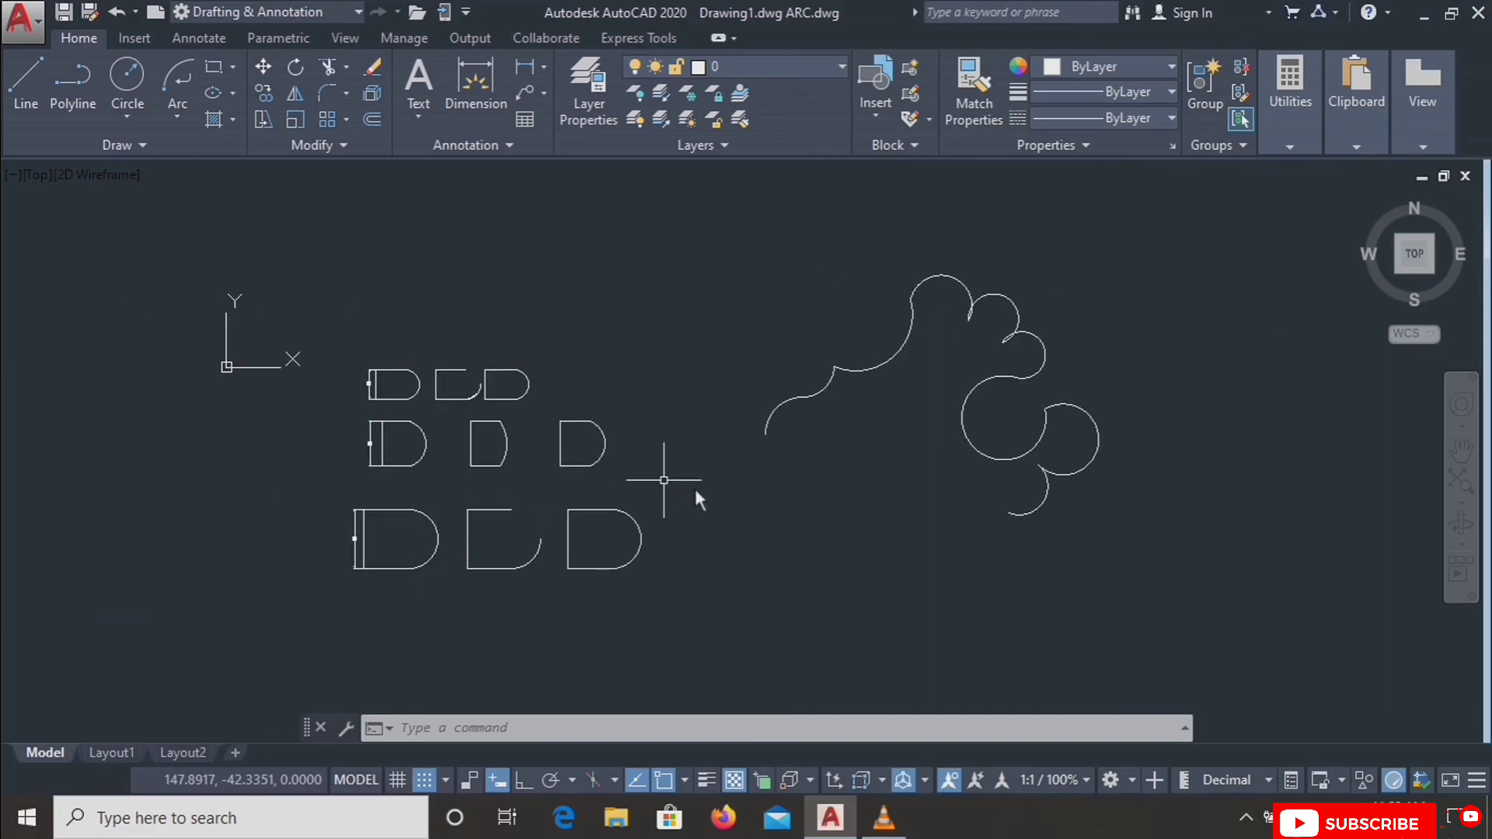
{"action": "left_click", "coordinate": [1461, 451]}
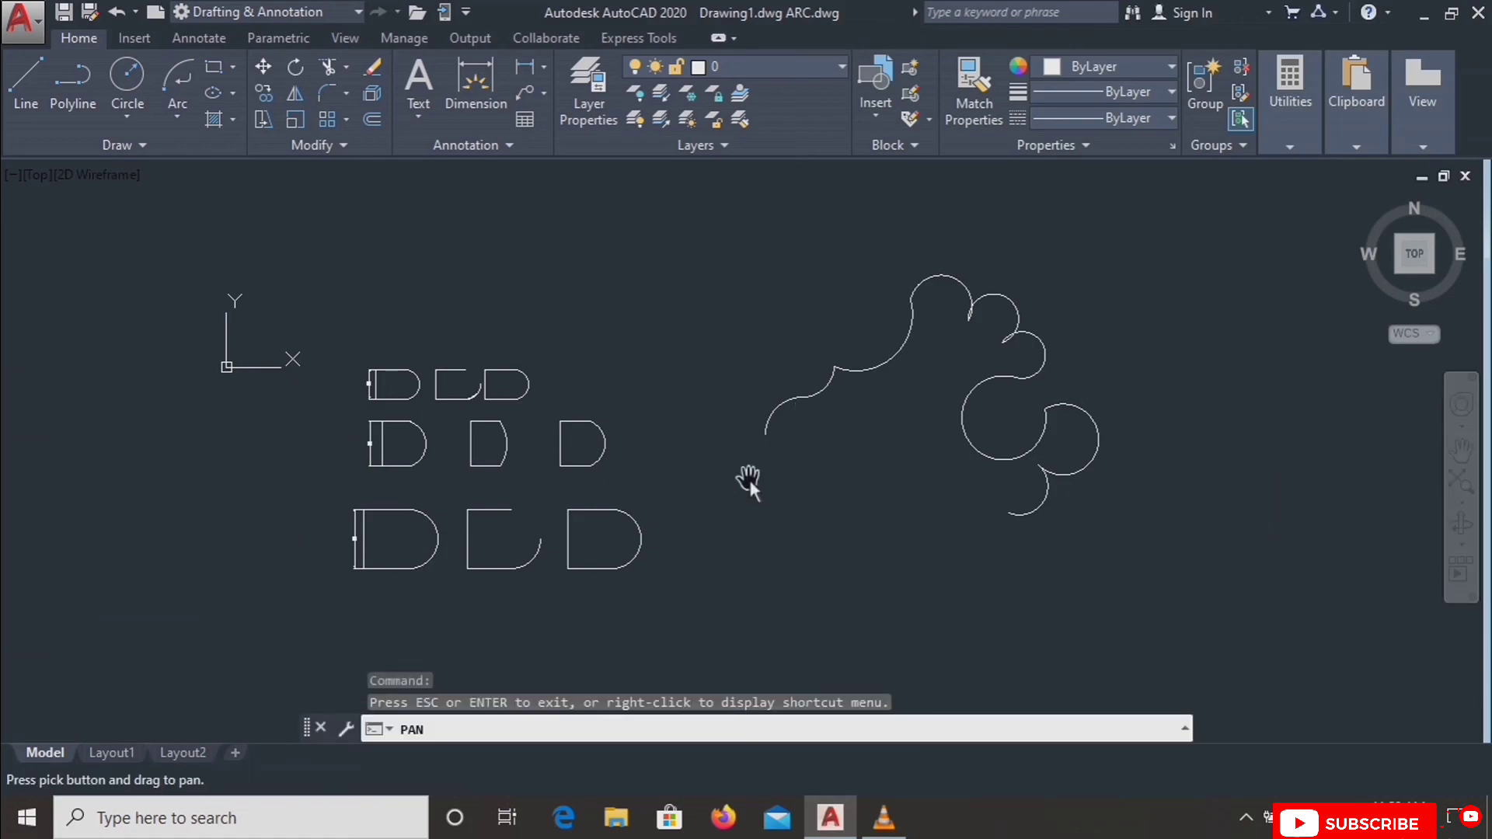
{"action": "mouse_move", "coordinate": [771, 487]}
{"action": "left_mouse_down"}
{"action": "mouse_move", "coordinate": [898, 433]}
{"action": "mouse_move", "coordinate": [952, 493]}
{"action": "mouse_move", "coordinate": [875, 586]}
{"action": "mouse_move", "coordinate": [639, 470]}
{"action": "mouse_move", "coordinate": [660, 451]}
{"action": "mouse_move", "coordinate": [742, 495]}
{"action": "left_mouse_up"}
{"action": "key", "text": "Escape"}
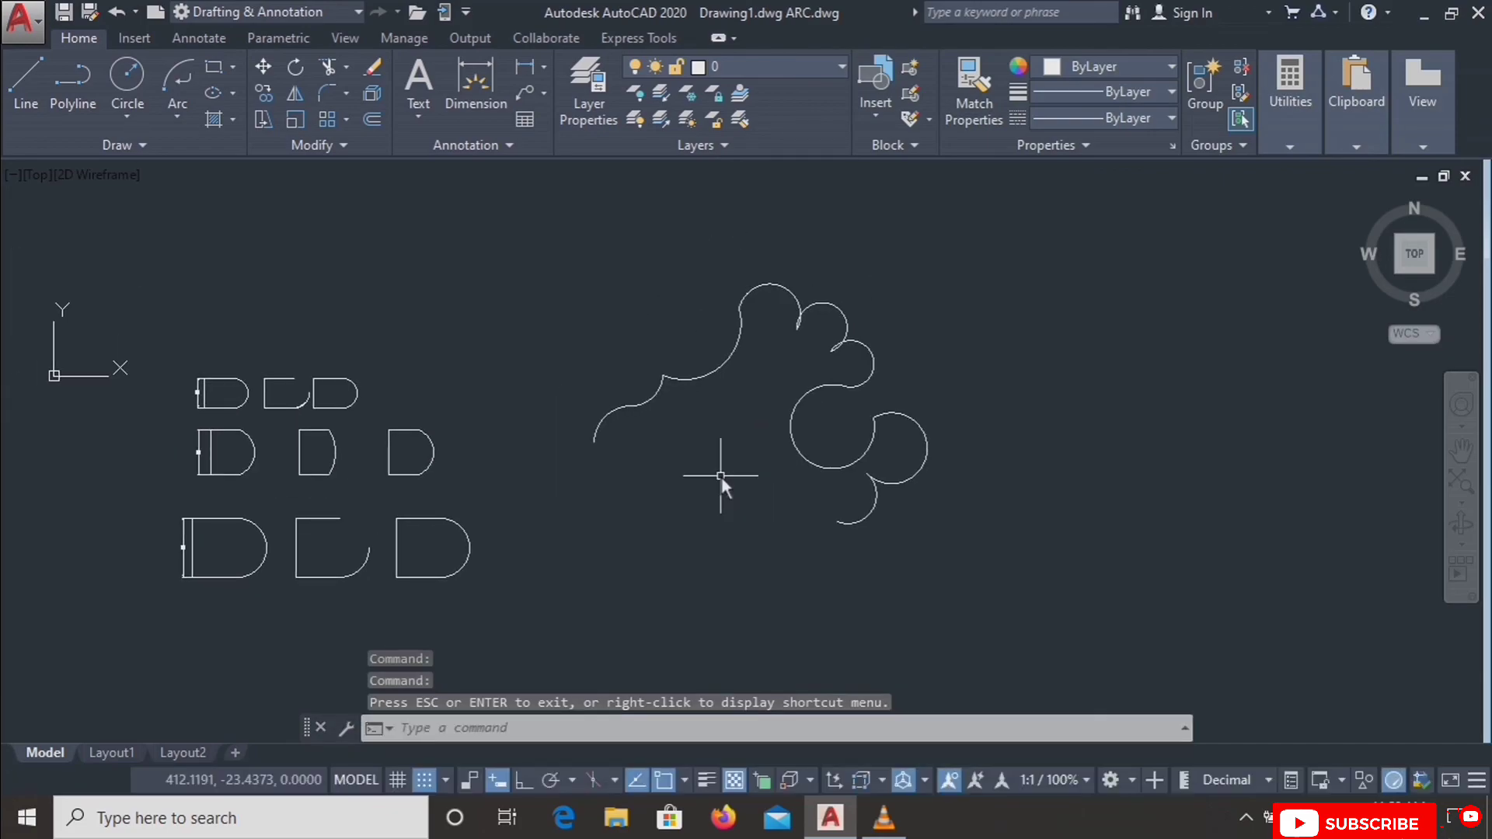
Fit all the drawn geometry to the view with Zoom Extents and look it over at a smaller scale.
{"action": "left_click", "coordinate": [1460, 482]}
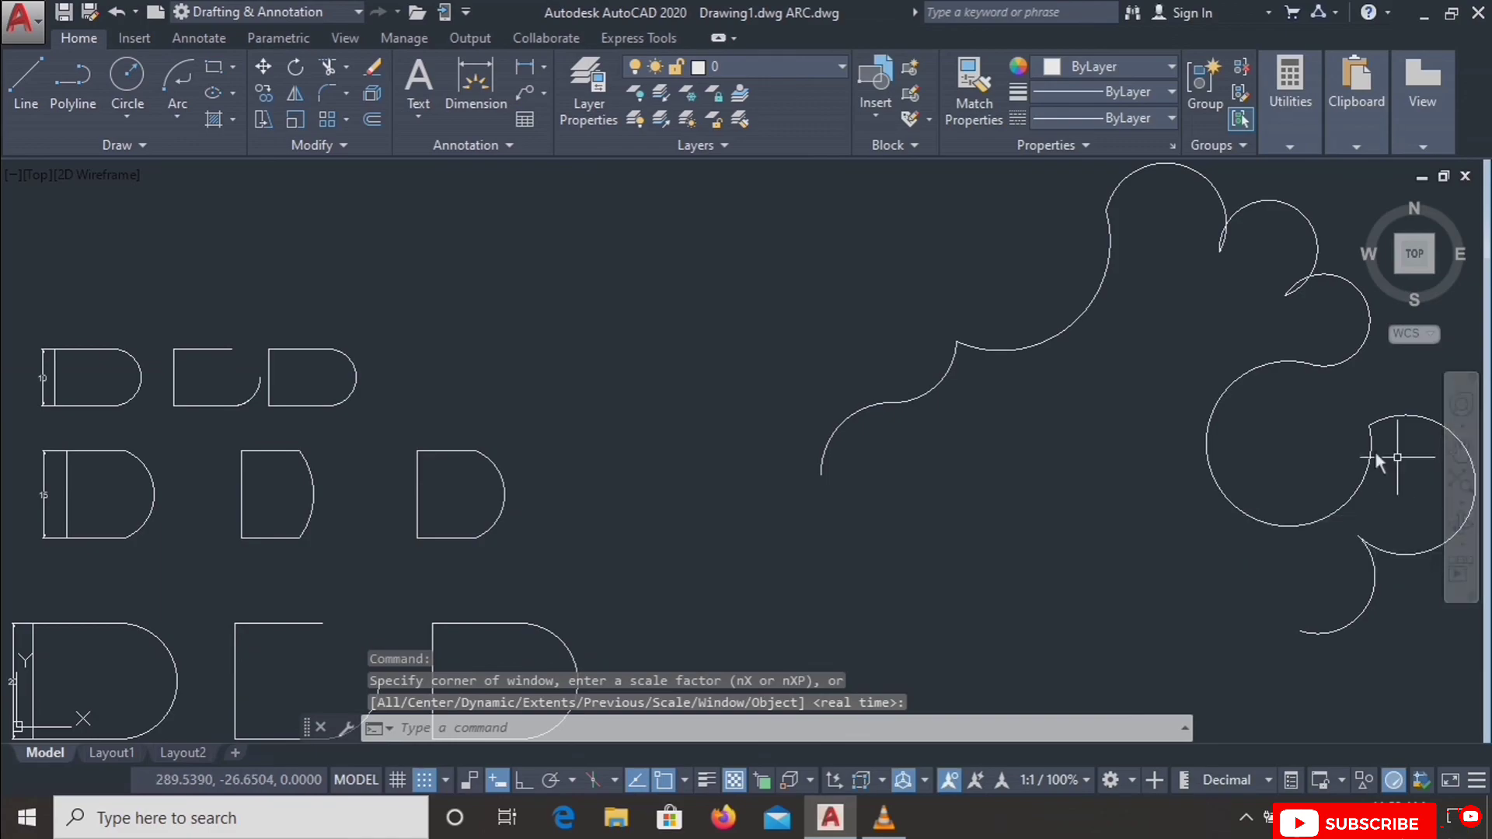
{"action": "scroll", "coordinate": [1038, 459], "scroll_direction": "down", "scroll_amount": 4}
{"action": "key", "text": "Escape"}
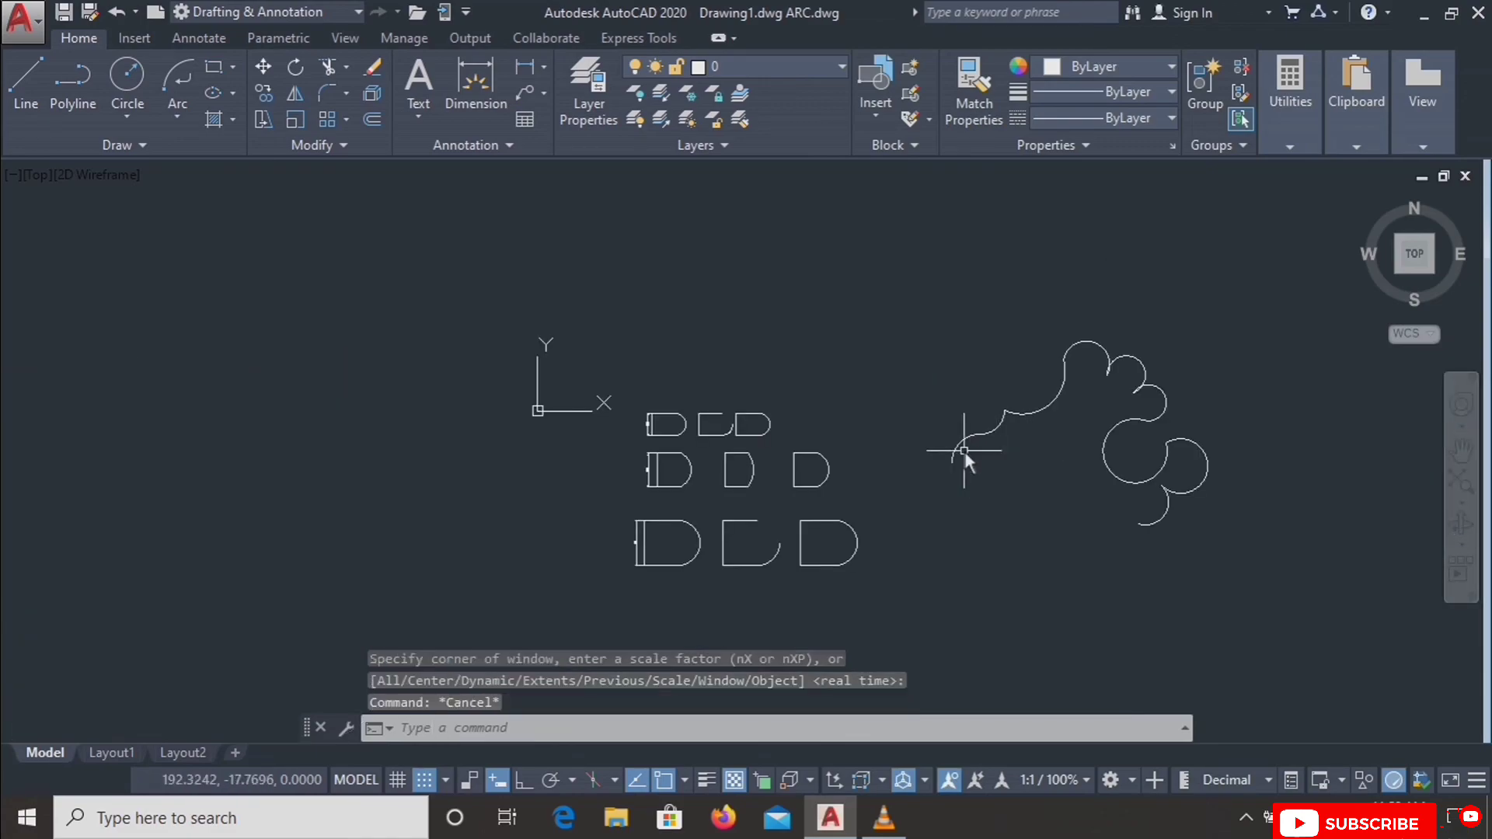
{"action": "scroll", "coordinate": [962, 467], "scroll_direction": "up", "scroll_amount": 2}
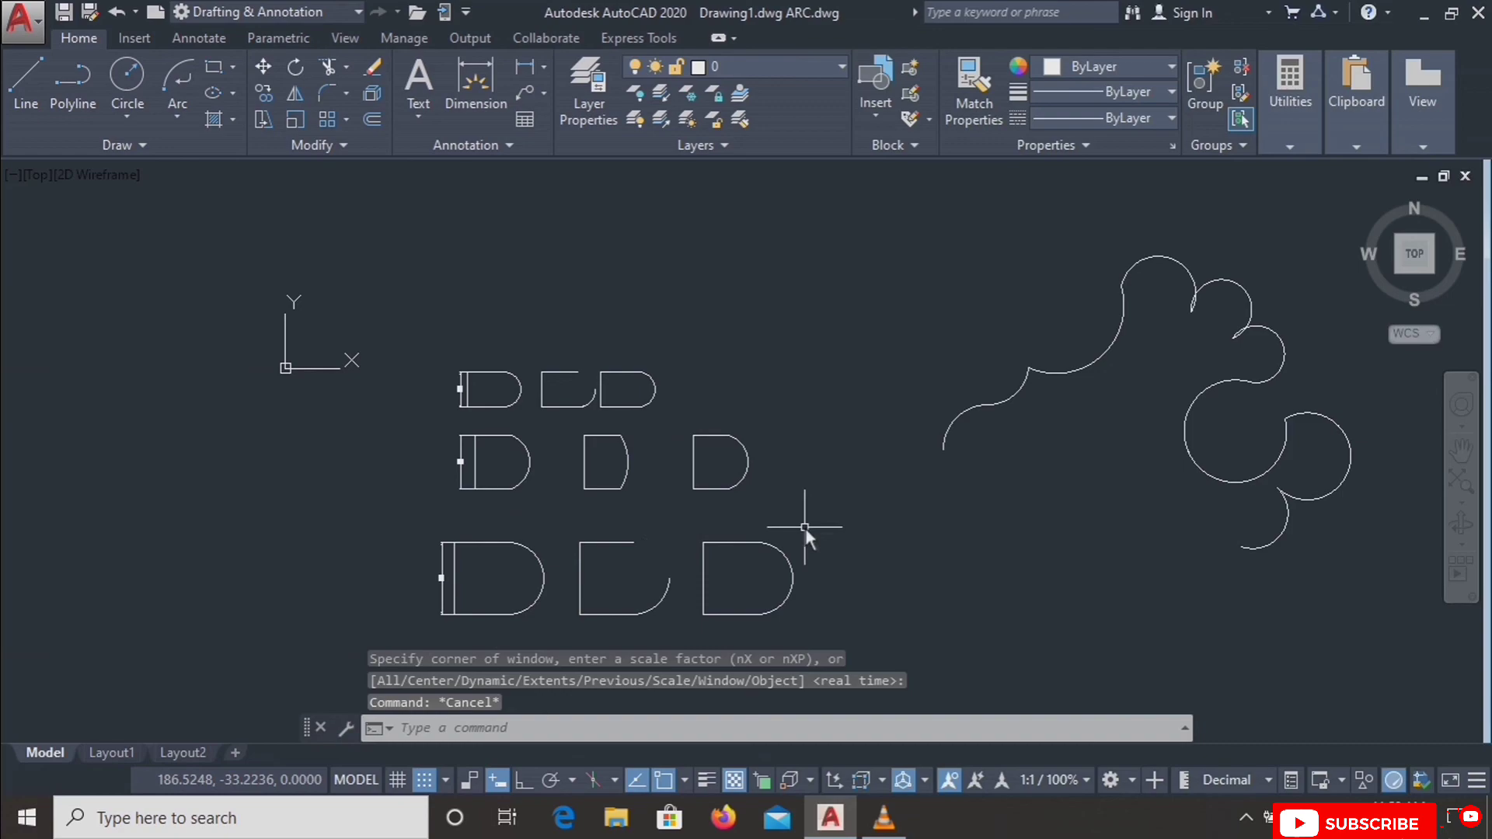